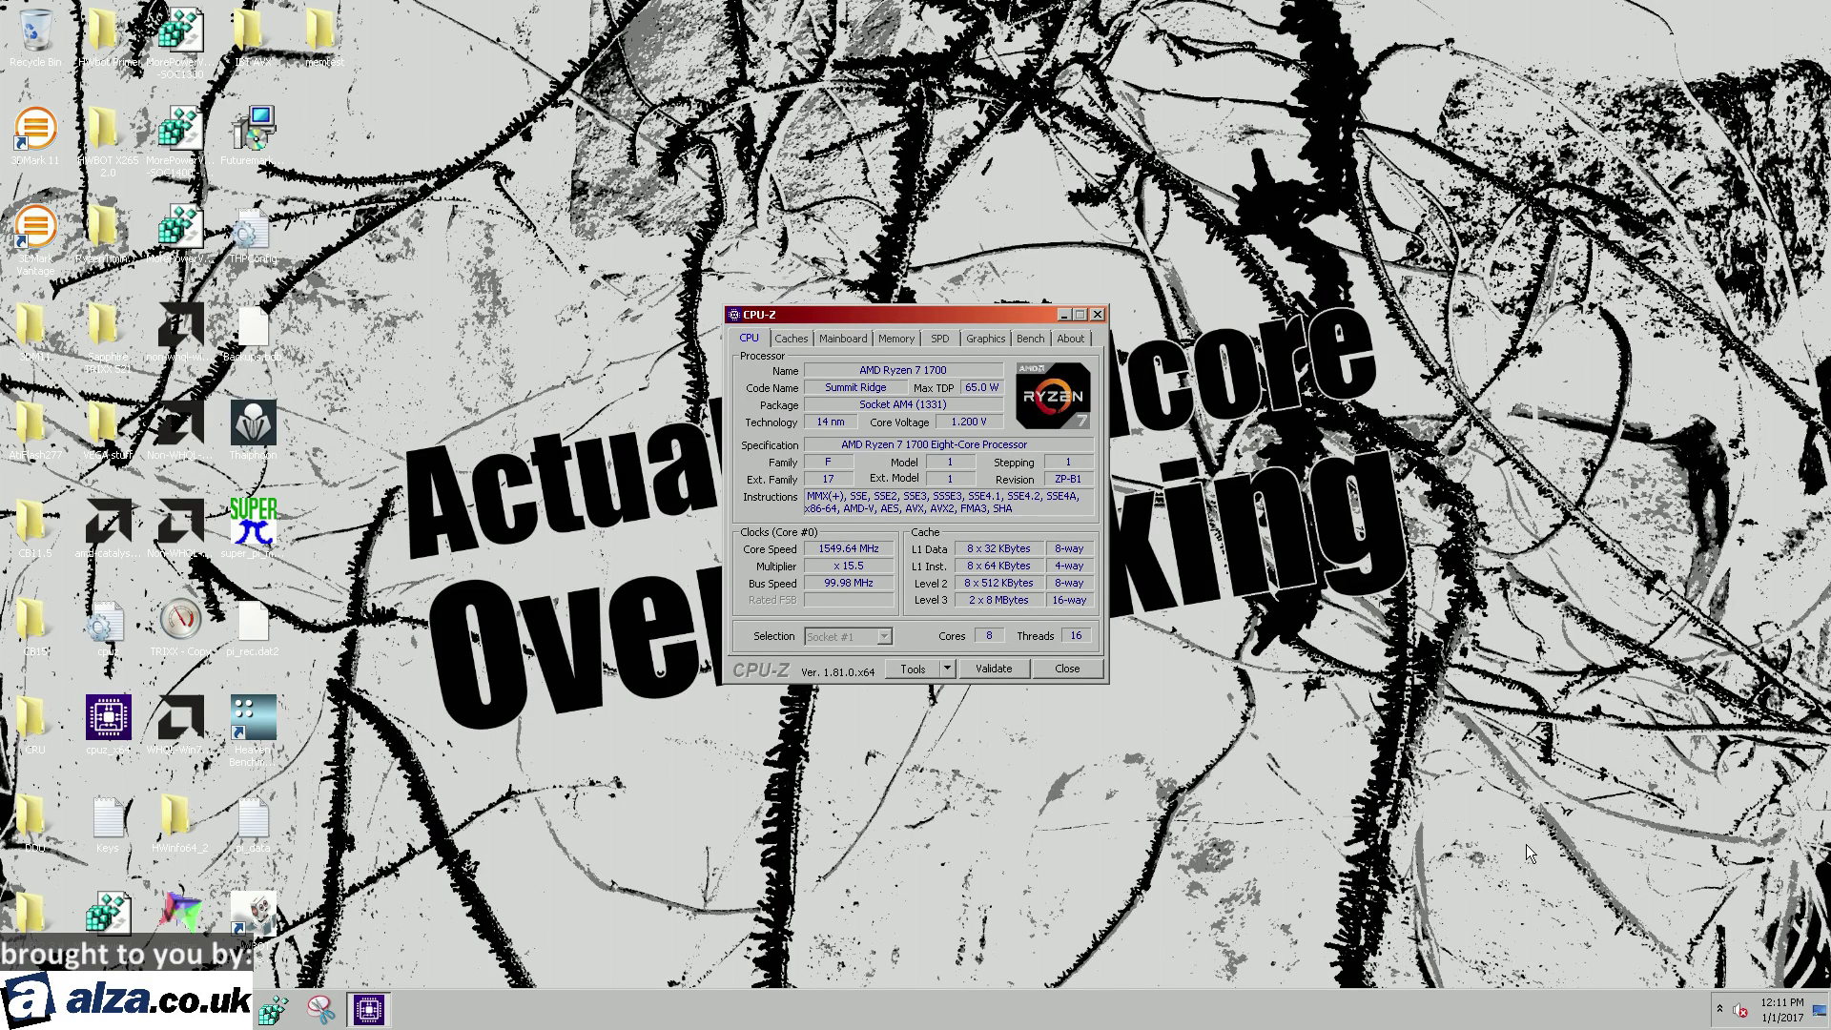
- Check the Mainboard and BIOS details in CPU-Z, then return to the CPU tab at about 1549 MHz
left_click(839, 330)
left_click_drag(830, 310, 639, 280)
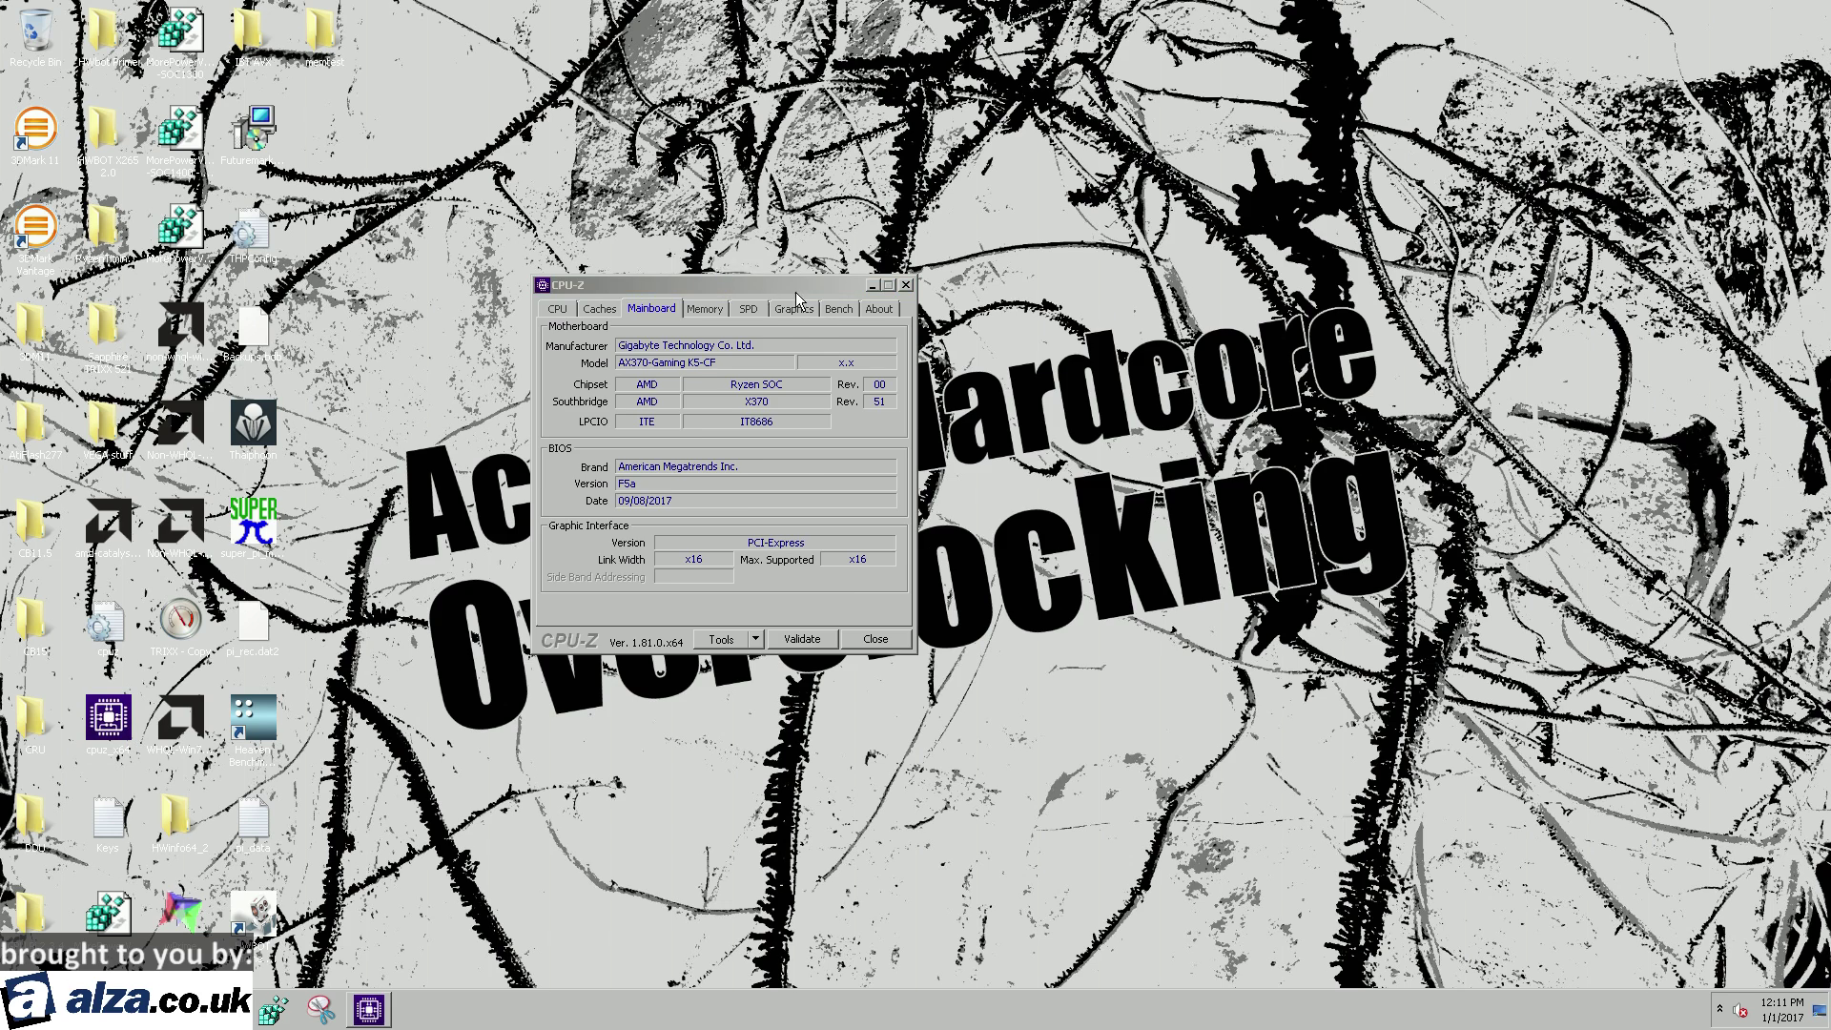
left_click(557, 308)
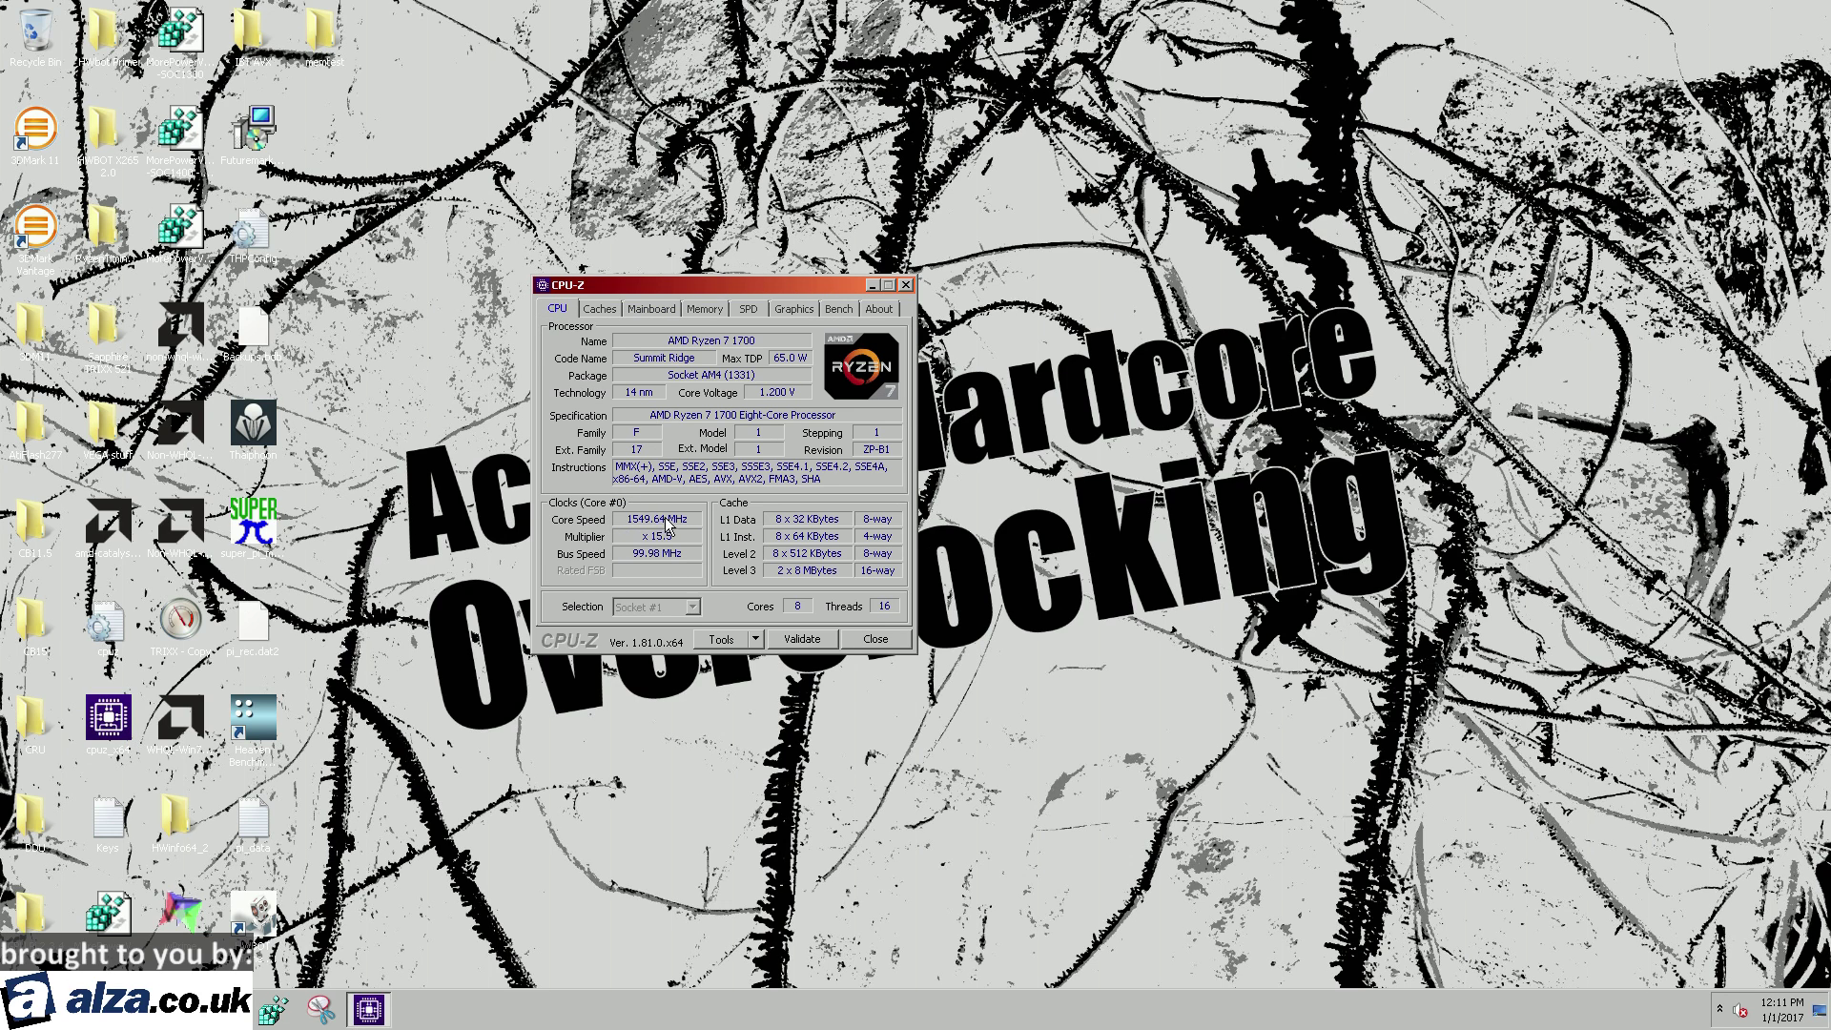
left_click_drag(628, 284, 654, 267)
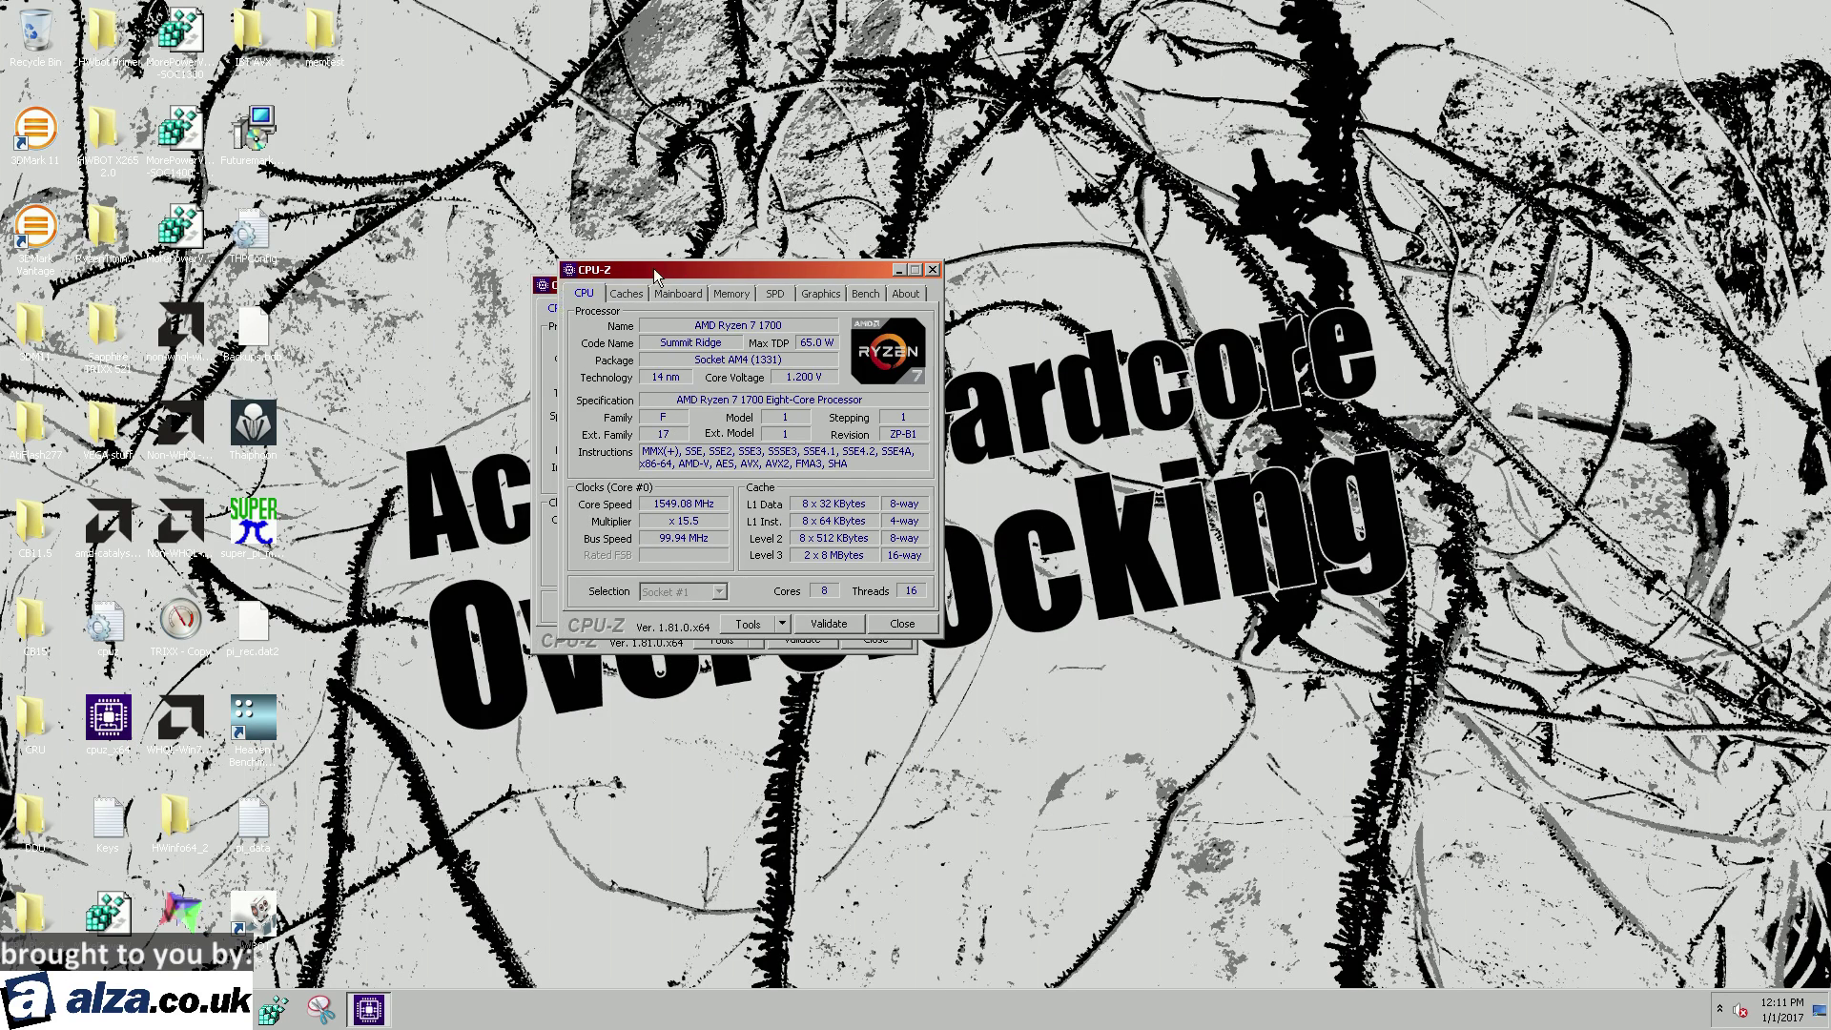
- Launch CINEBENCH Windows 64 Bit from the CB11.5 folder and place its window beside CPU-Z
double_click(32, 531)
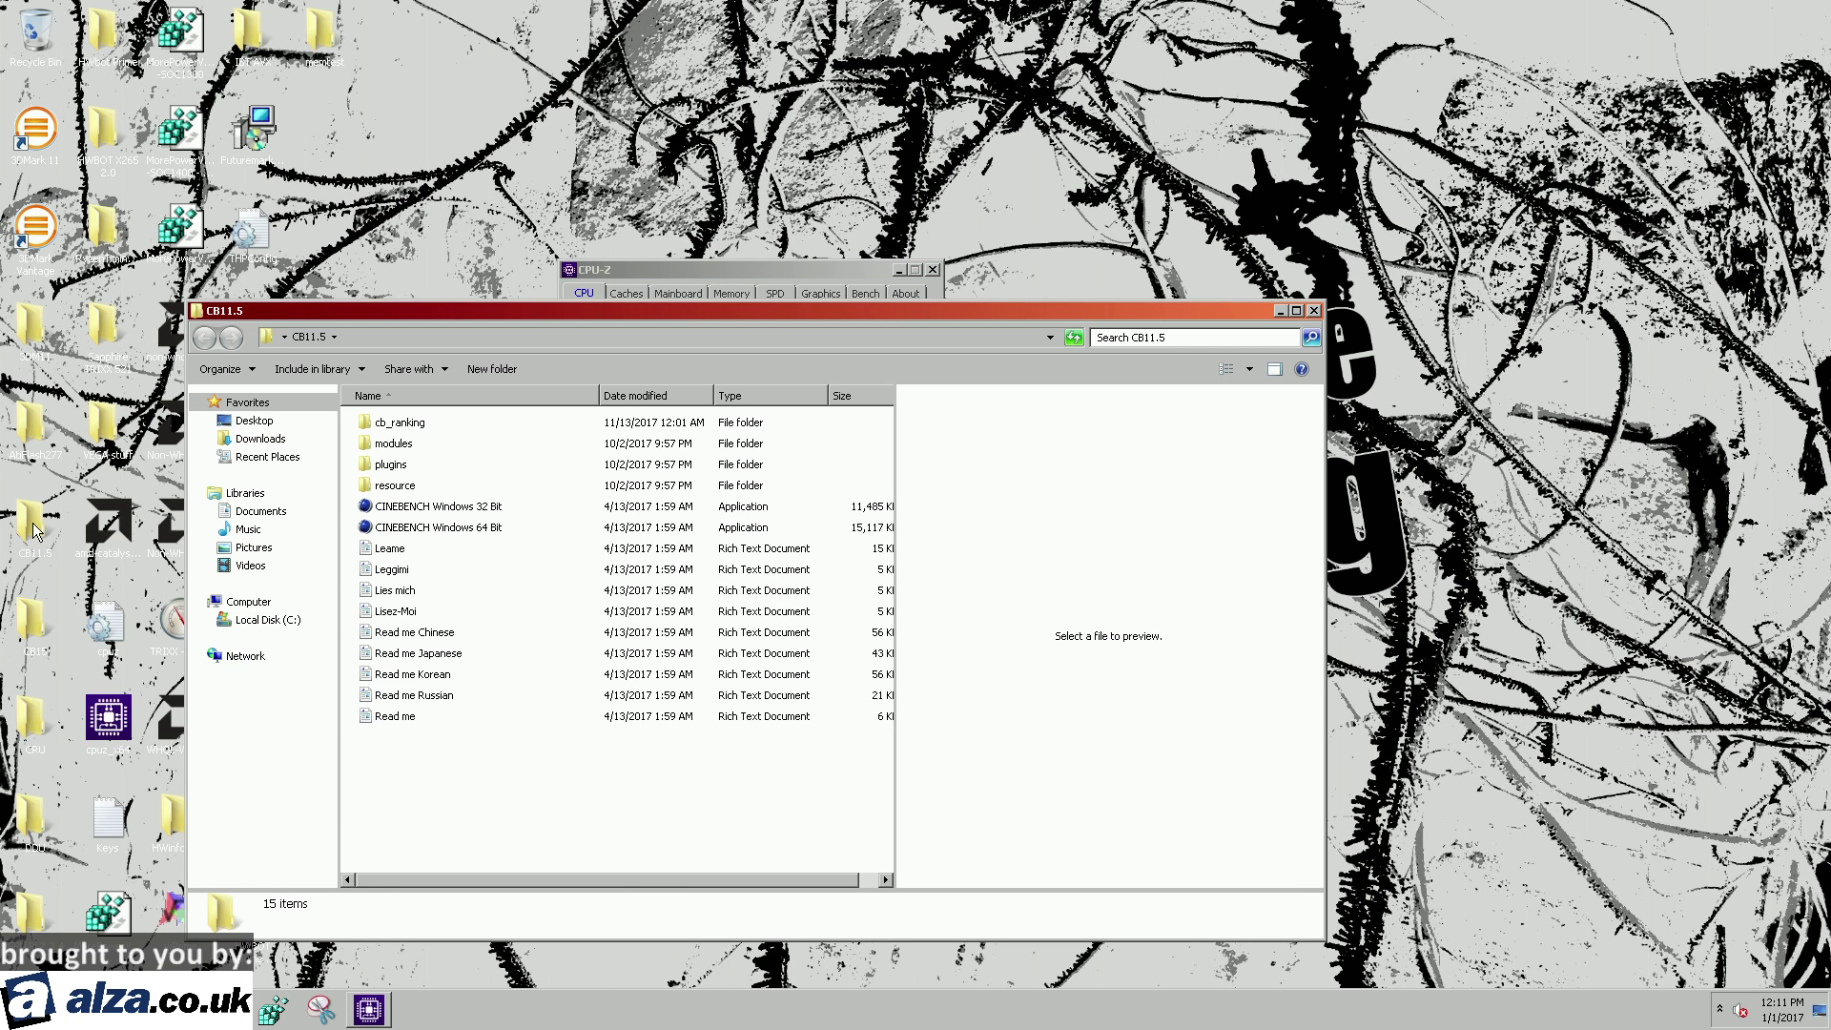
left_click(448, 527)
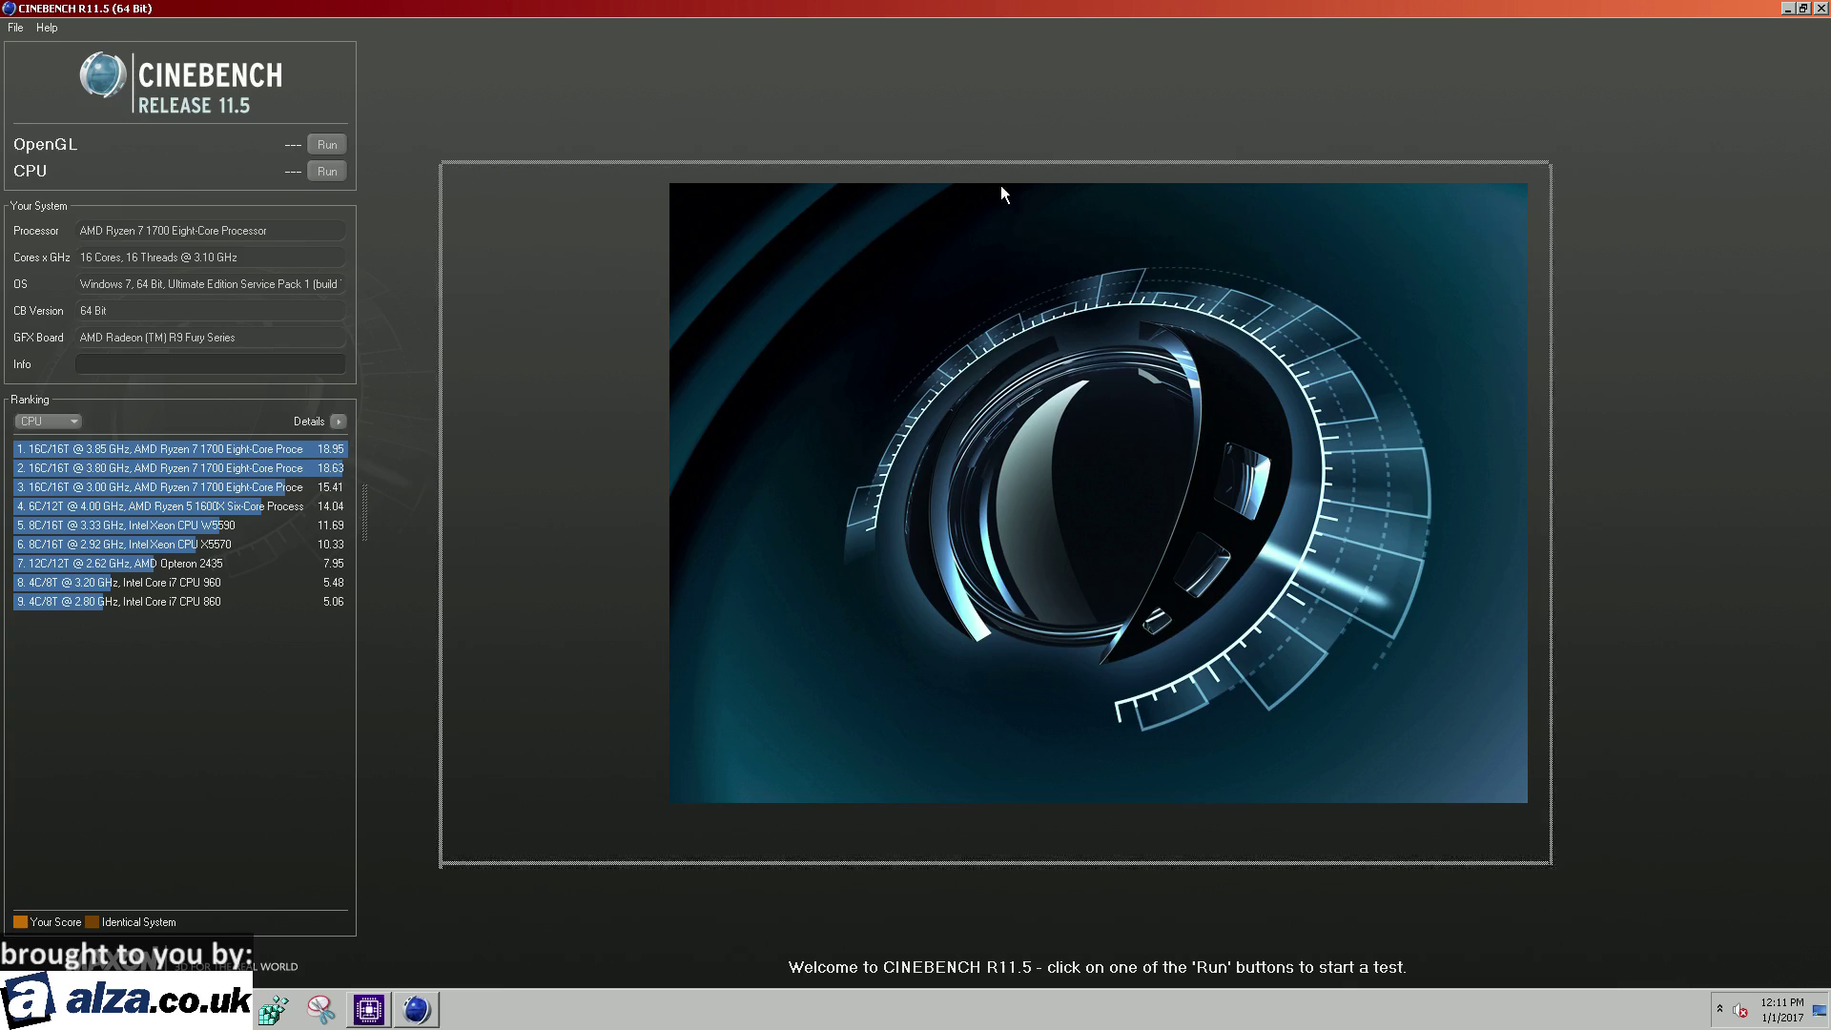
double_click(1000, 8)
left_click_drag(1095, 278, 1247, 278)
left_click(631, 271)
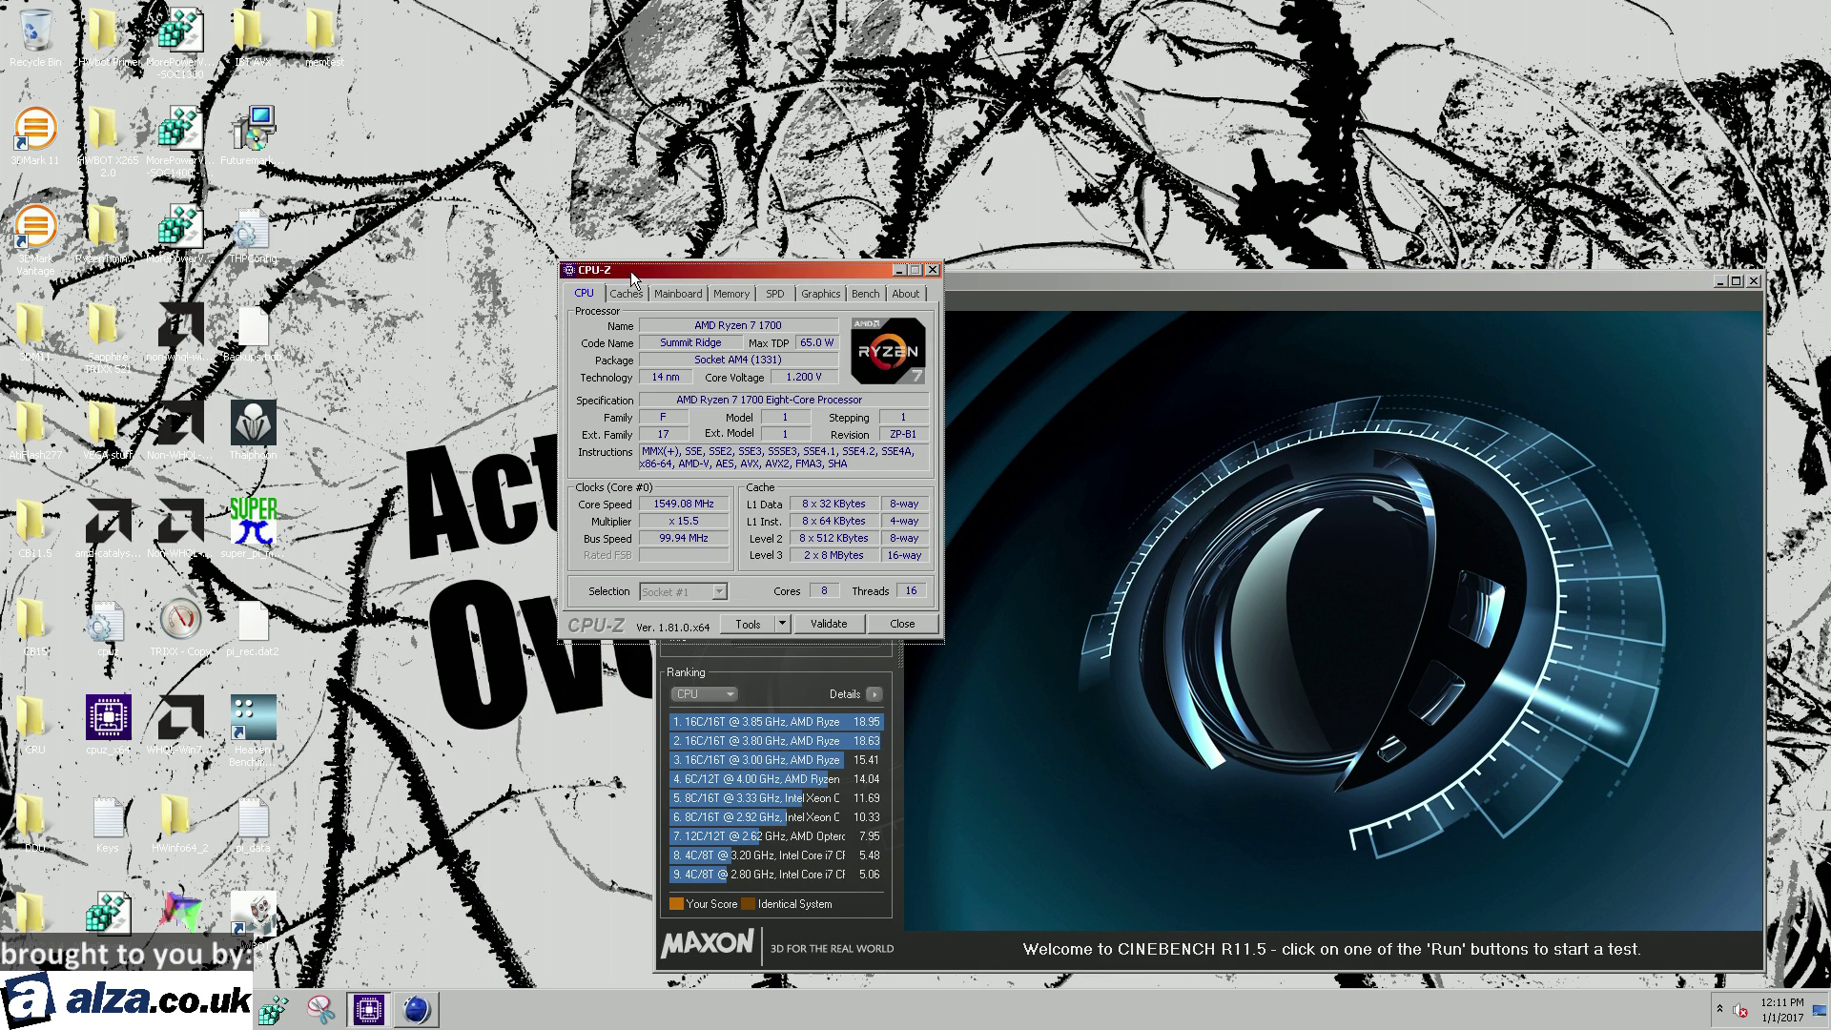
left_click_drag(631, 270, 212, 290)
left_click_drag(806, 278, 689, 135)
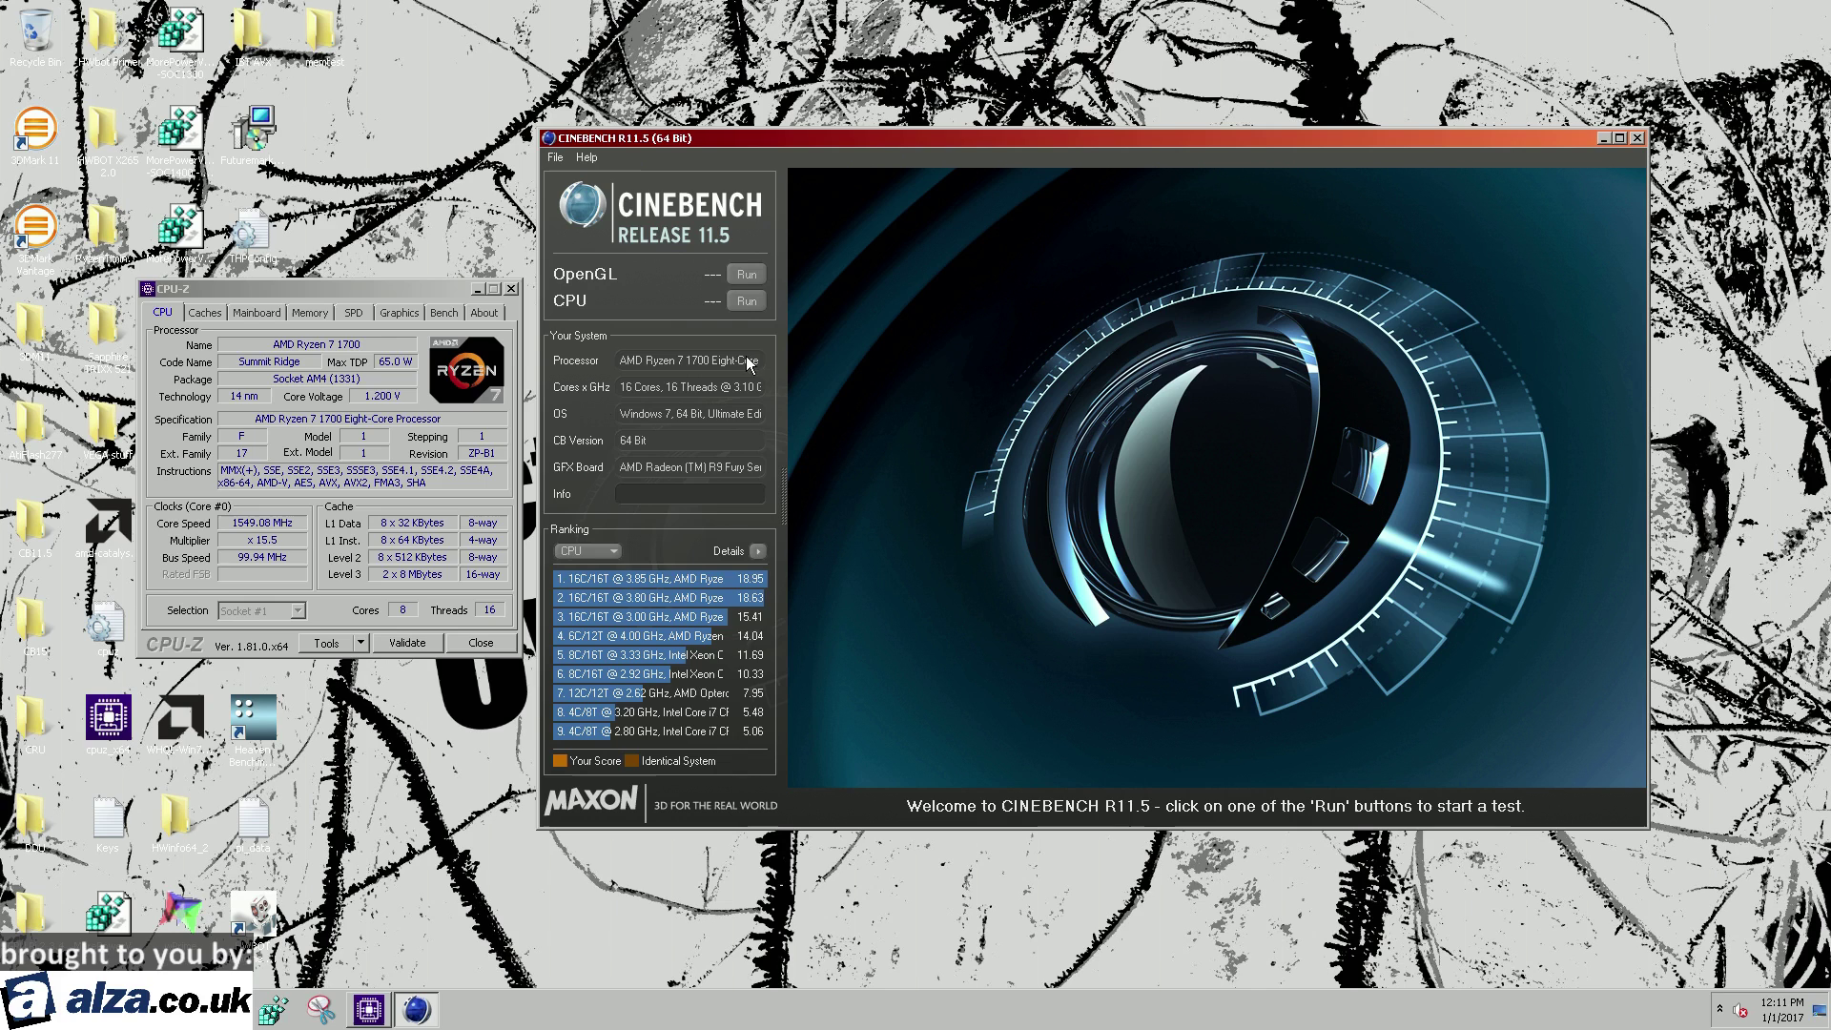
- Start the Cinebench CPU render test, then stop it mid-render and close Cinebench
left_click(732, 304)
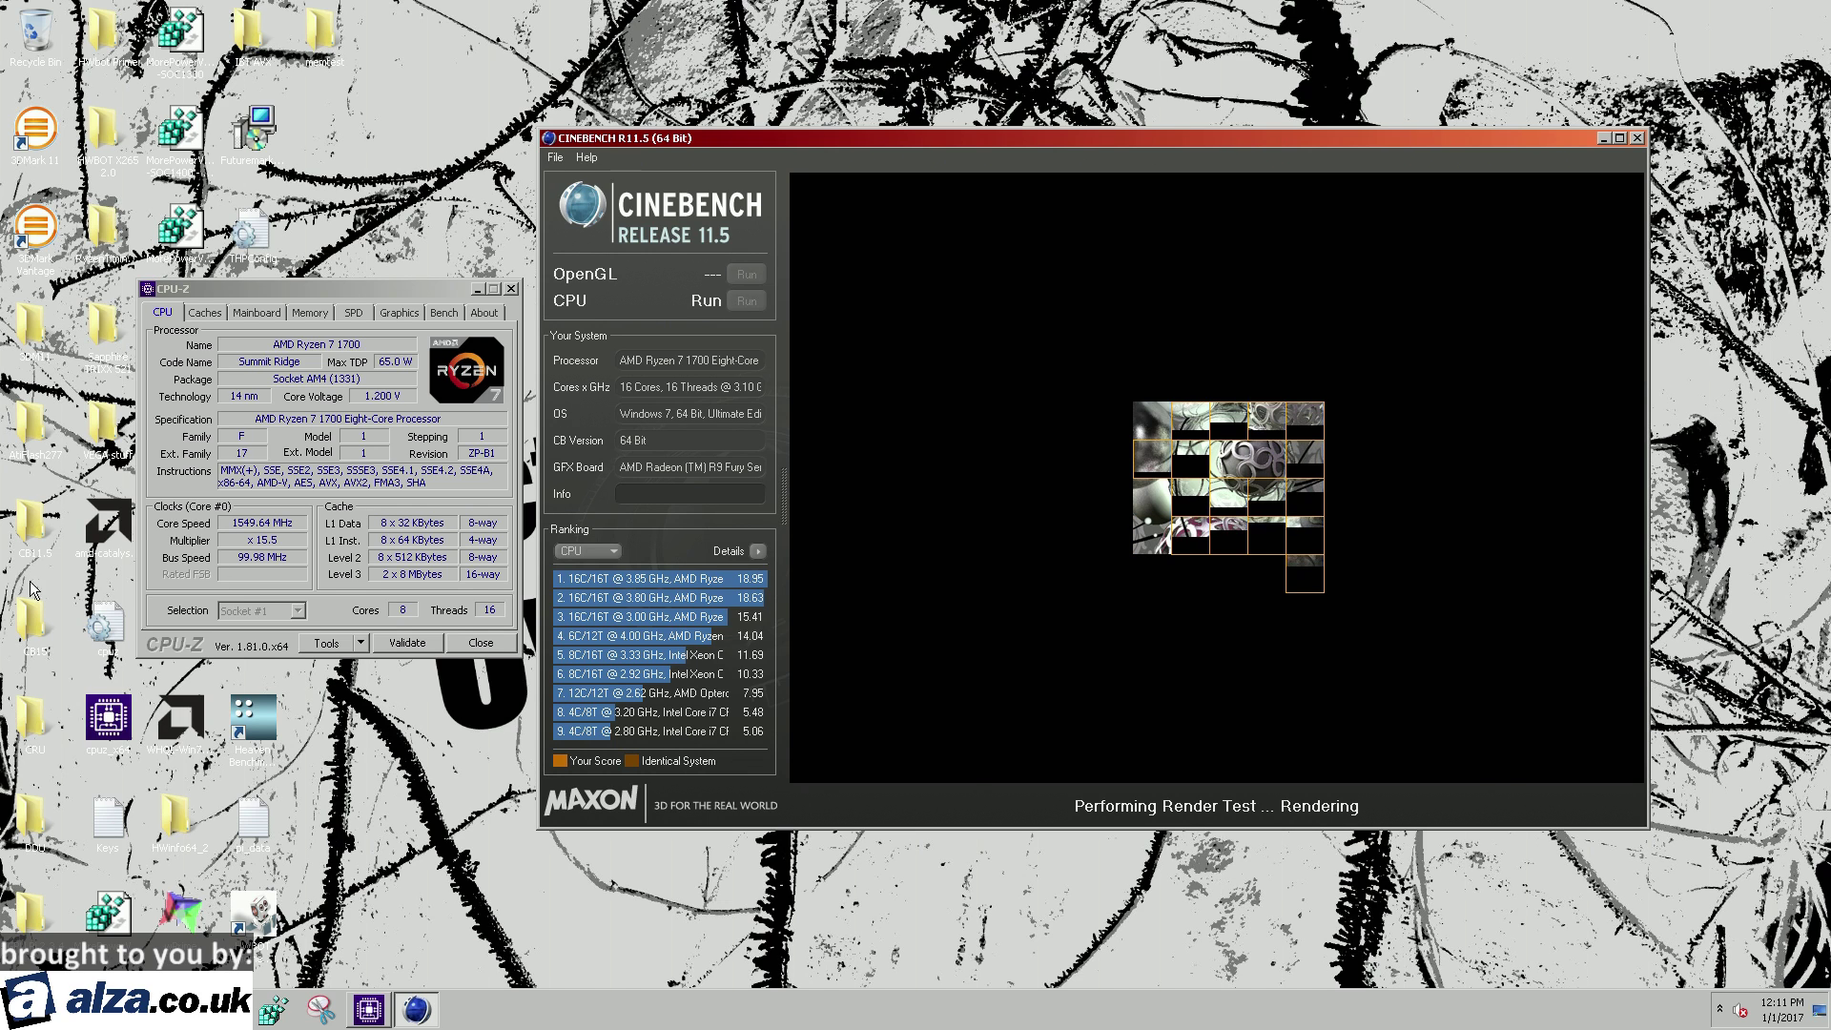
left_click(1639, 138)
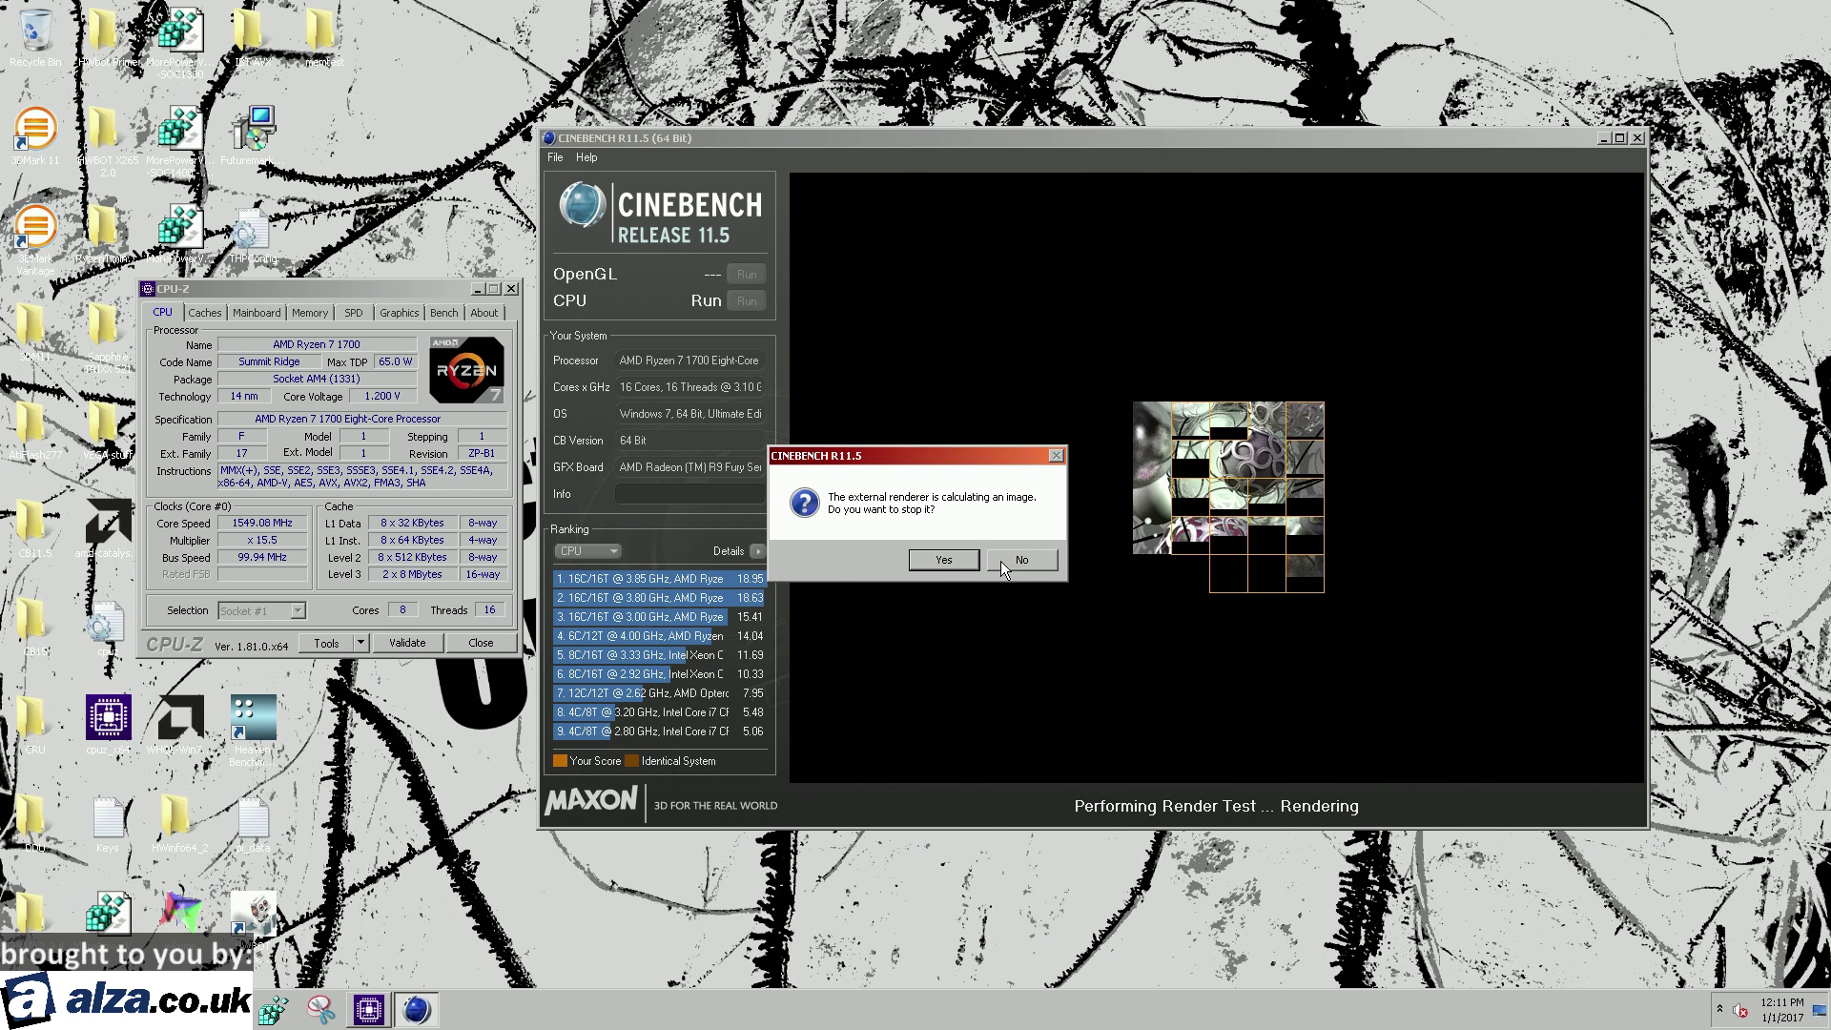
left_click(930, 560)
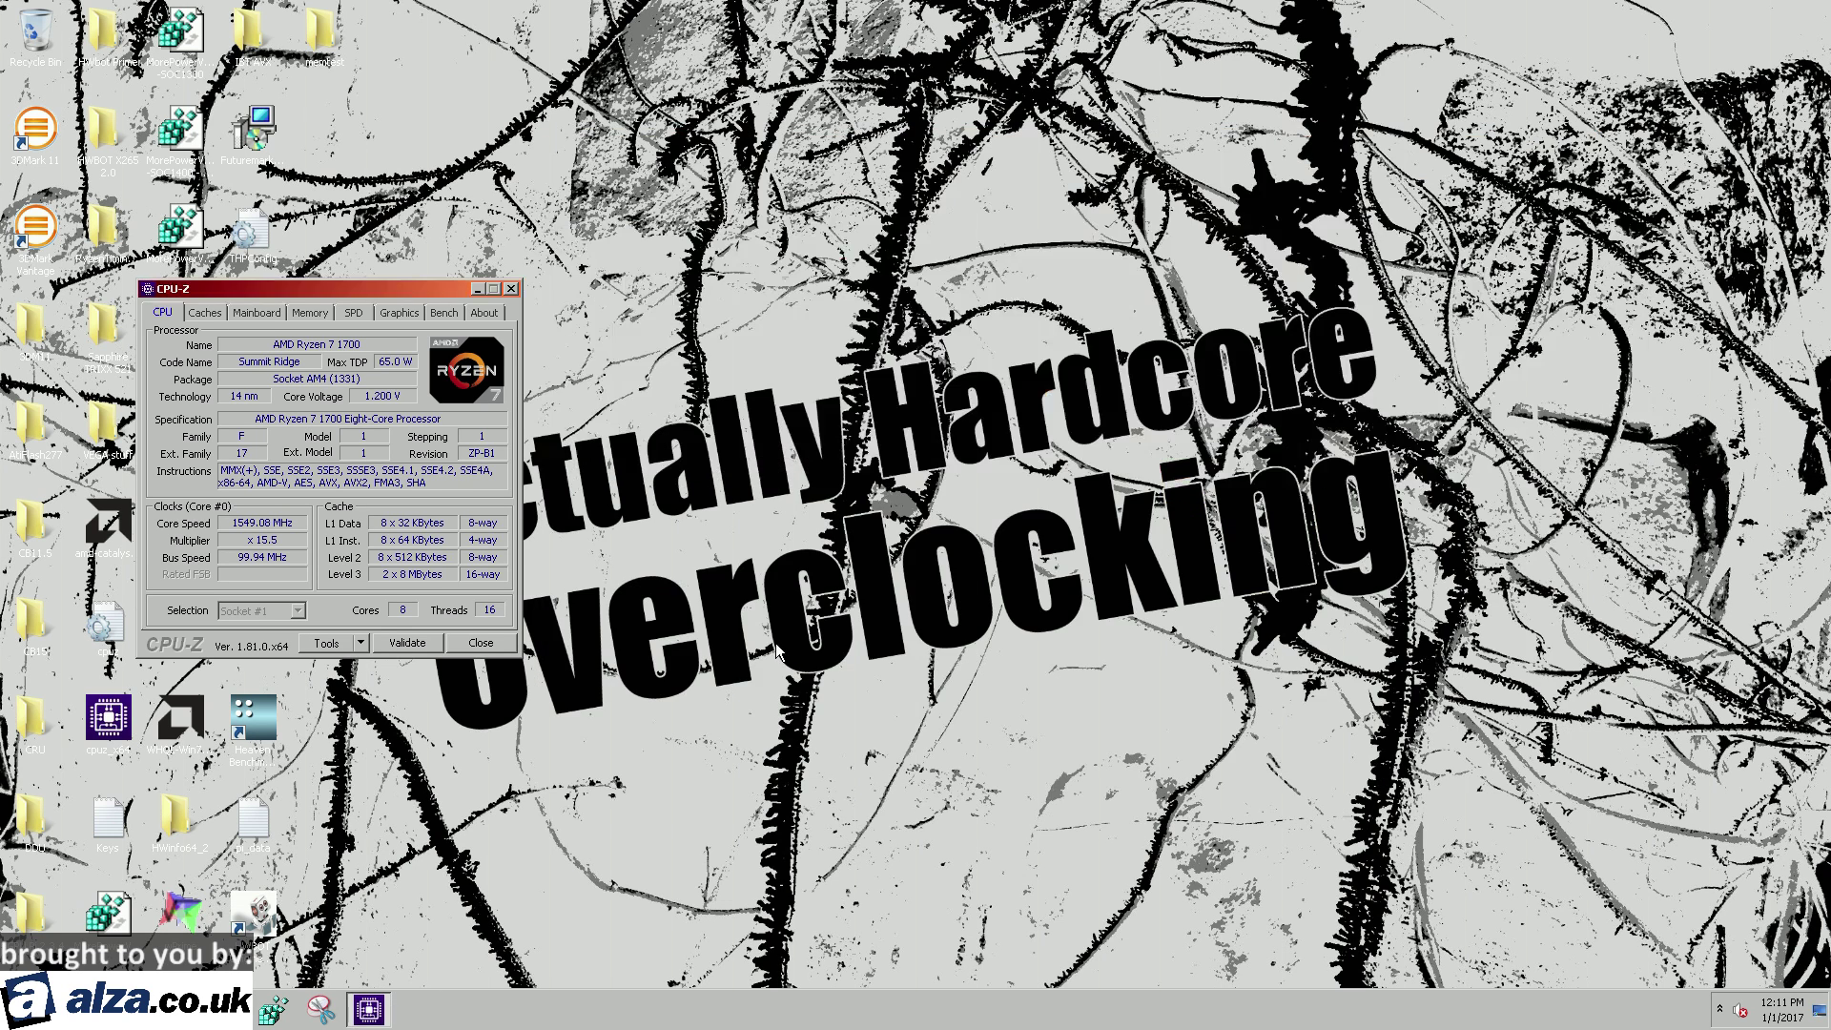
- Close CPU-Z and restart Windows from the Start menu's Shut down options
left_click(511, 288)
left_click(24, 1009)
left_click(323, 967)
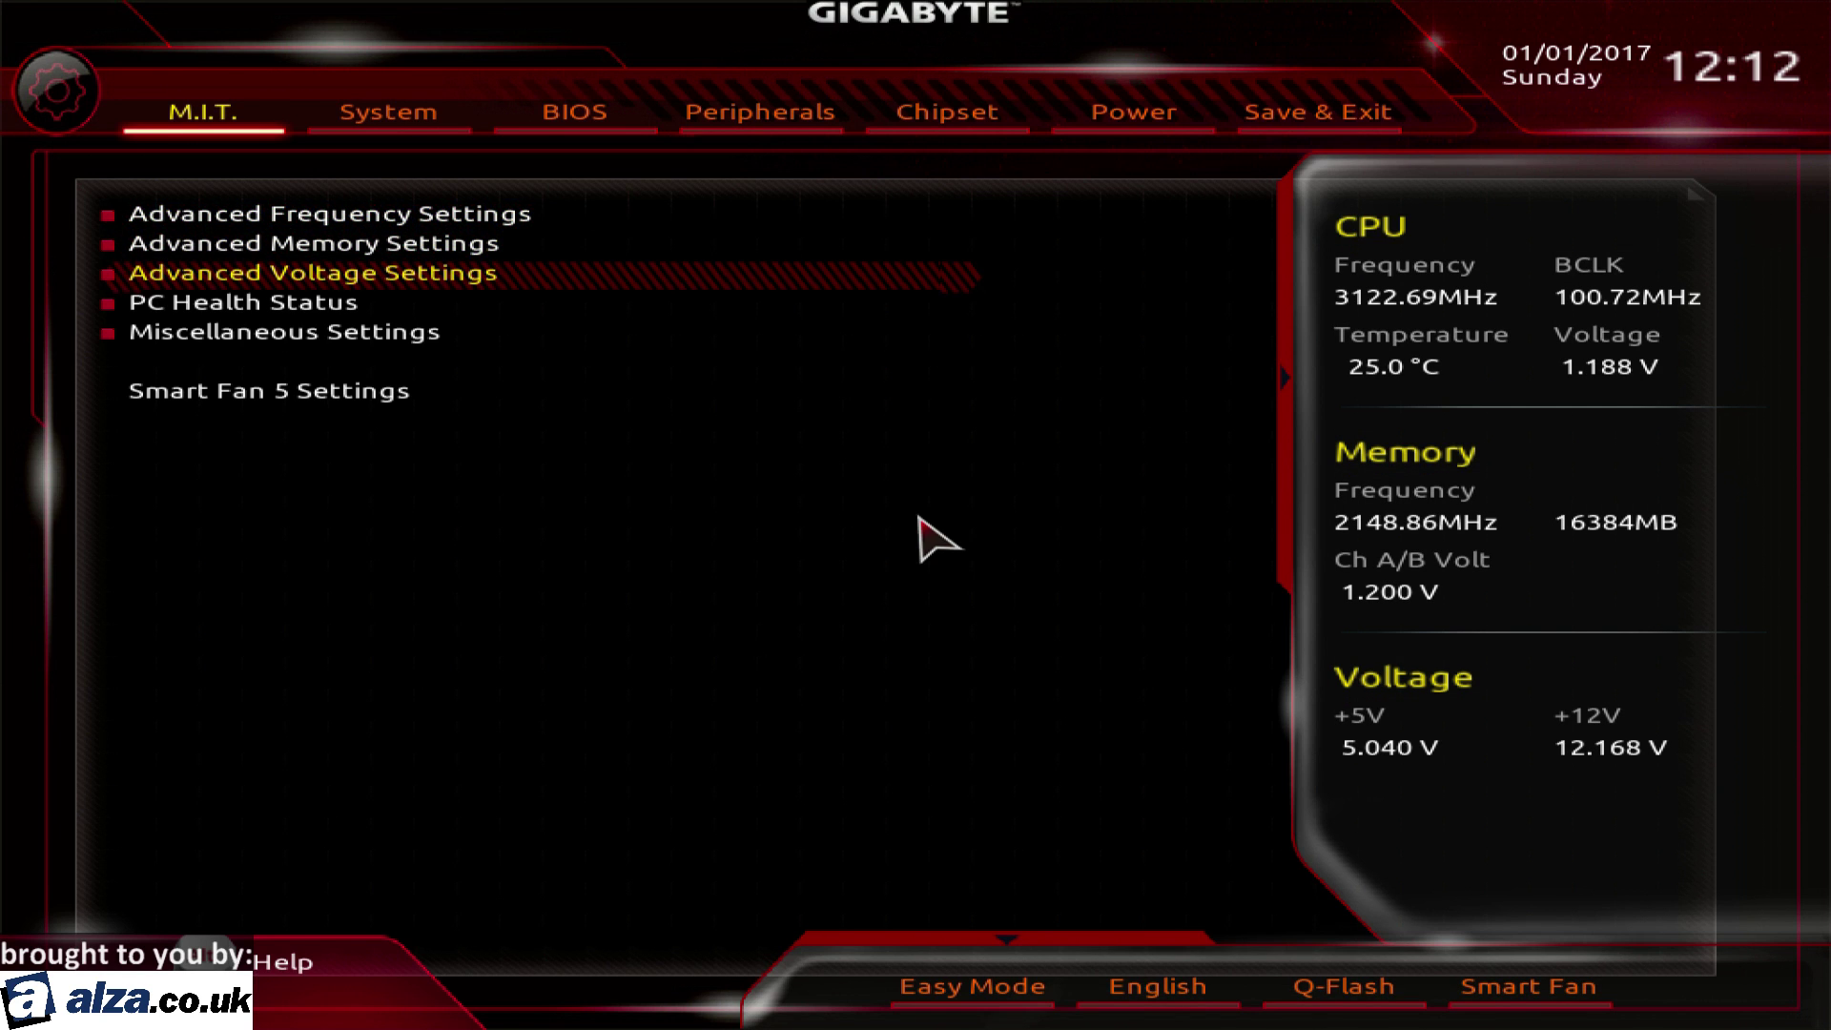
- In Advanced Voltage Settings, lower the Dynamic Vcore(DVID) offset to +0.162V
key("Return")
key("minus")
key("minus")
key("minus")
key("minus")
key("minus")
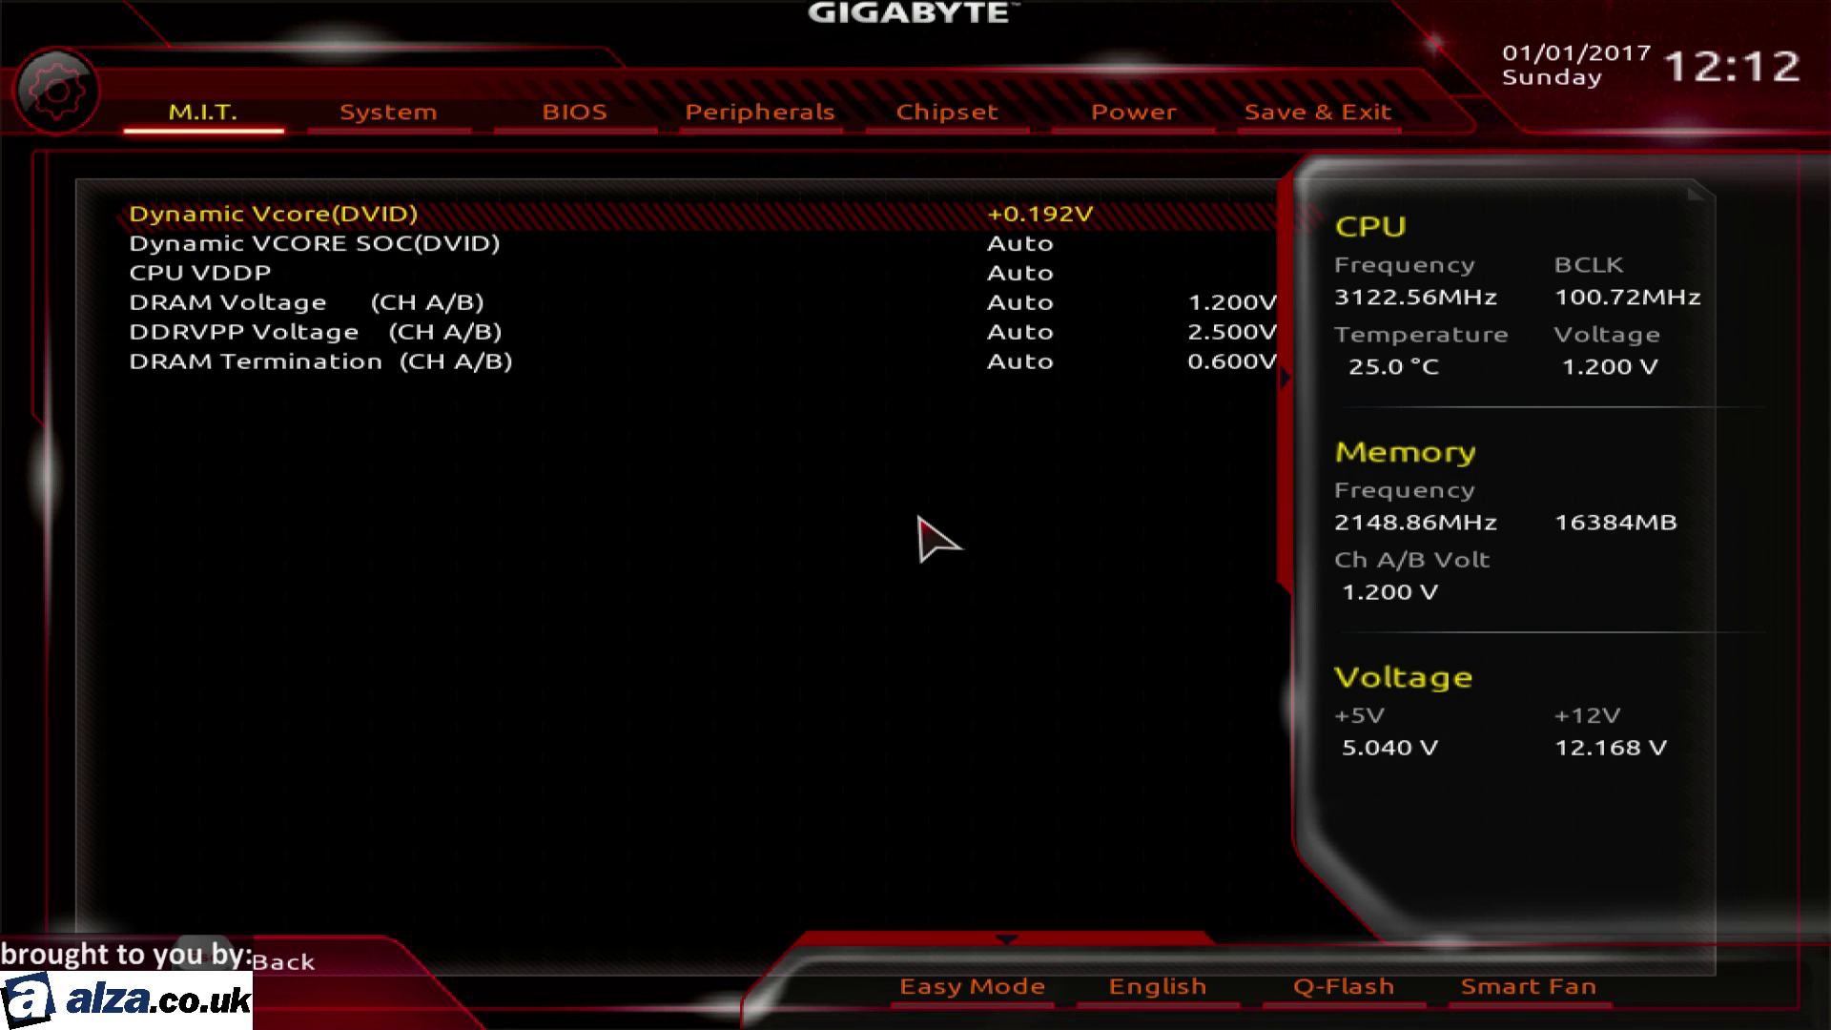
key("minus")
key("minus")
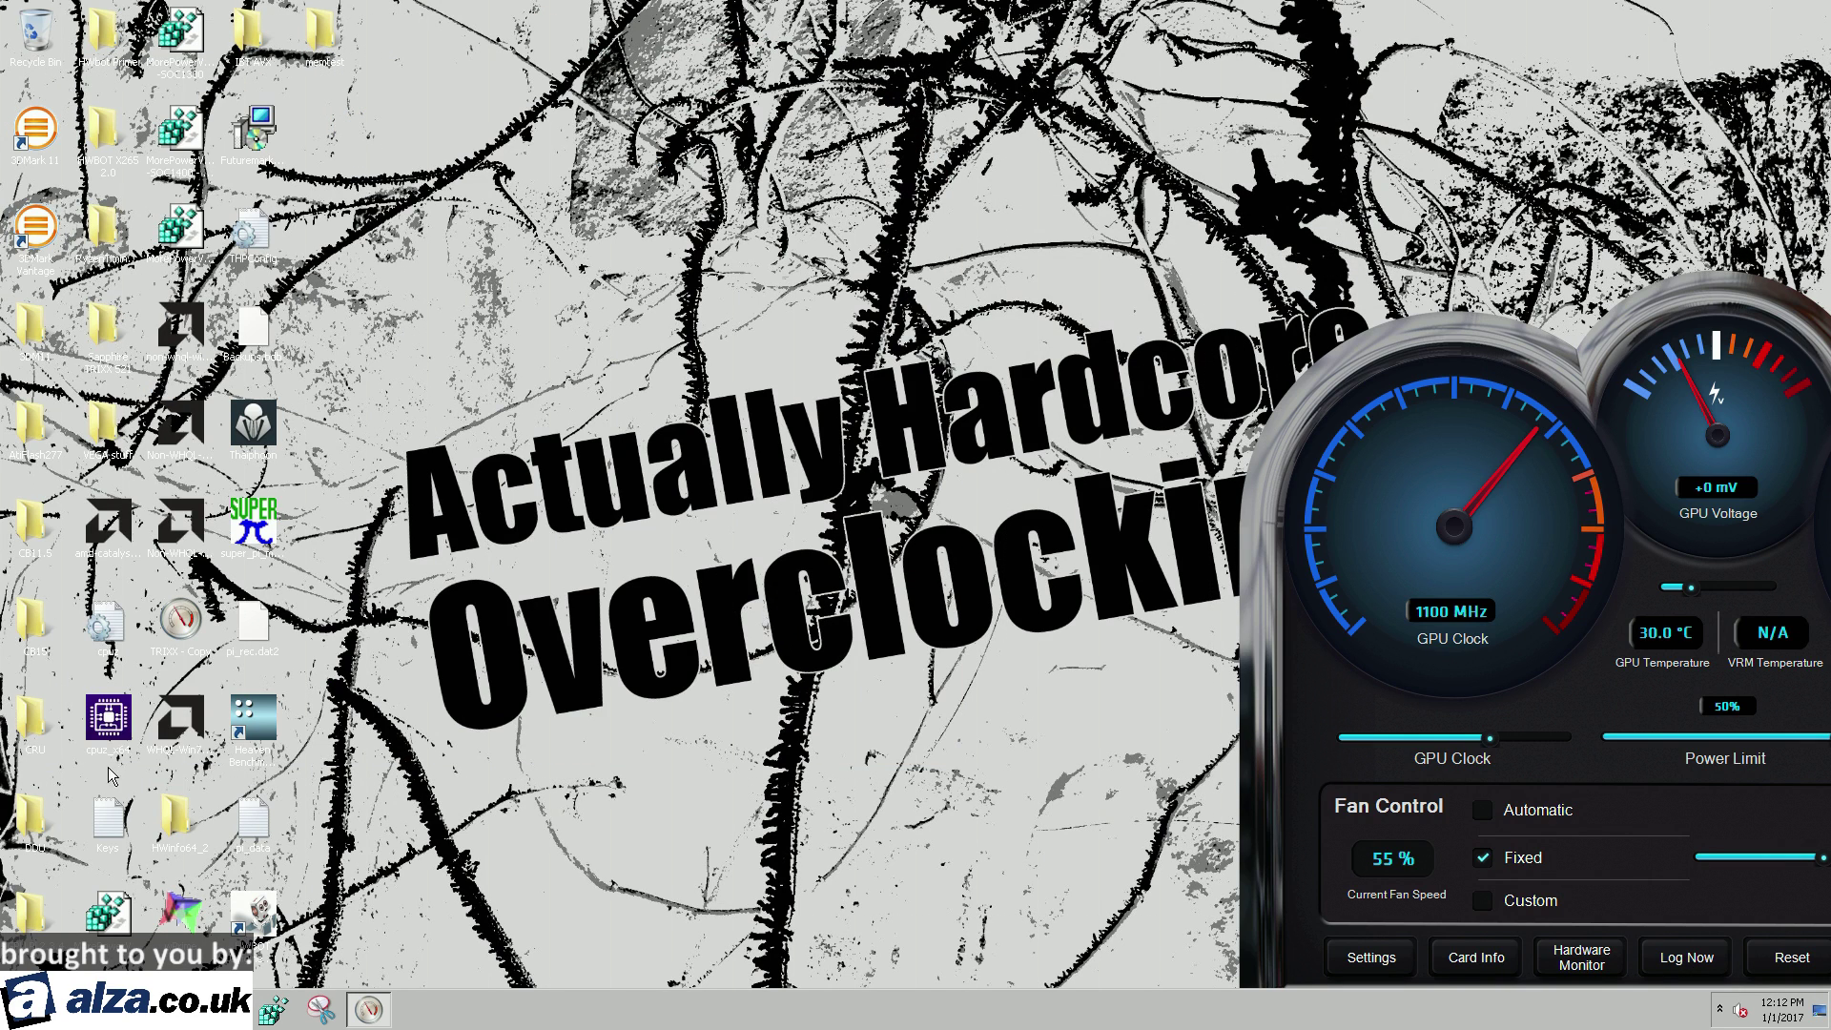
- Relaunch CPU-Z from the cpuz_x64 icon, move it upper left, and select the CB11.5 folder
double_click(107, 718)
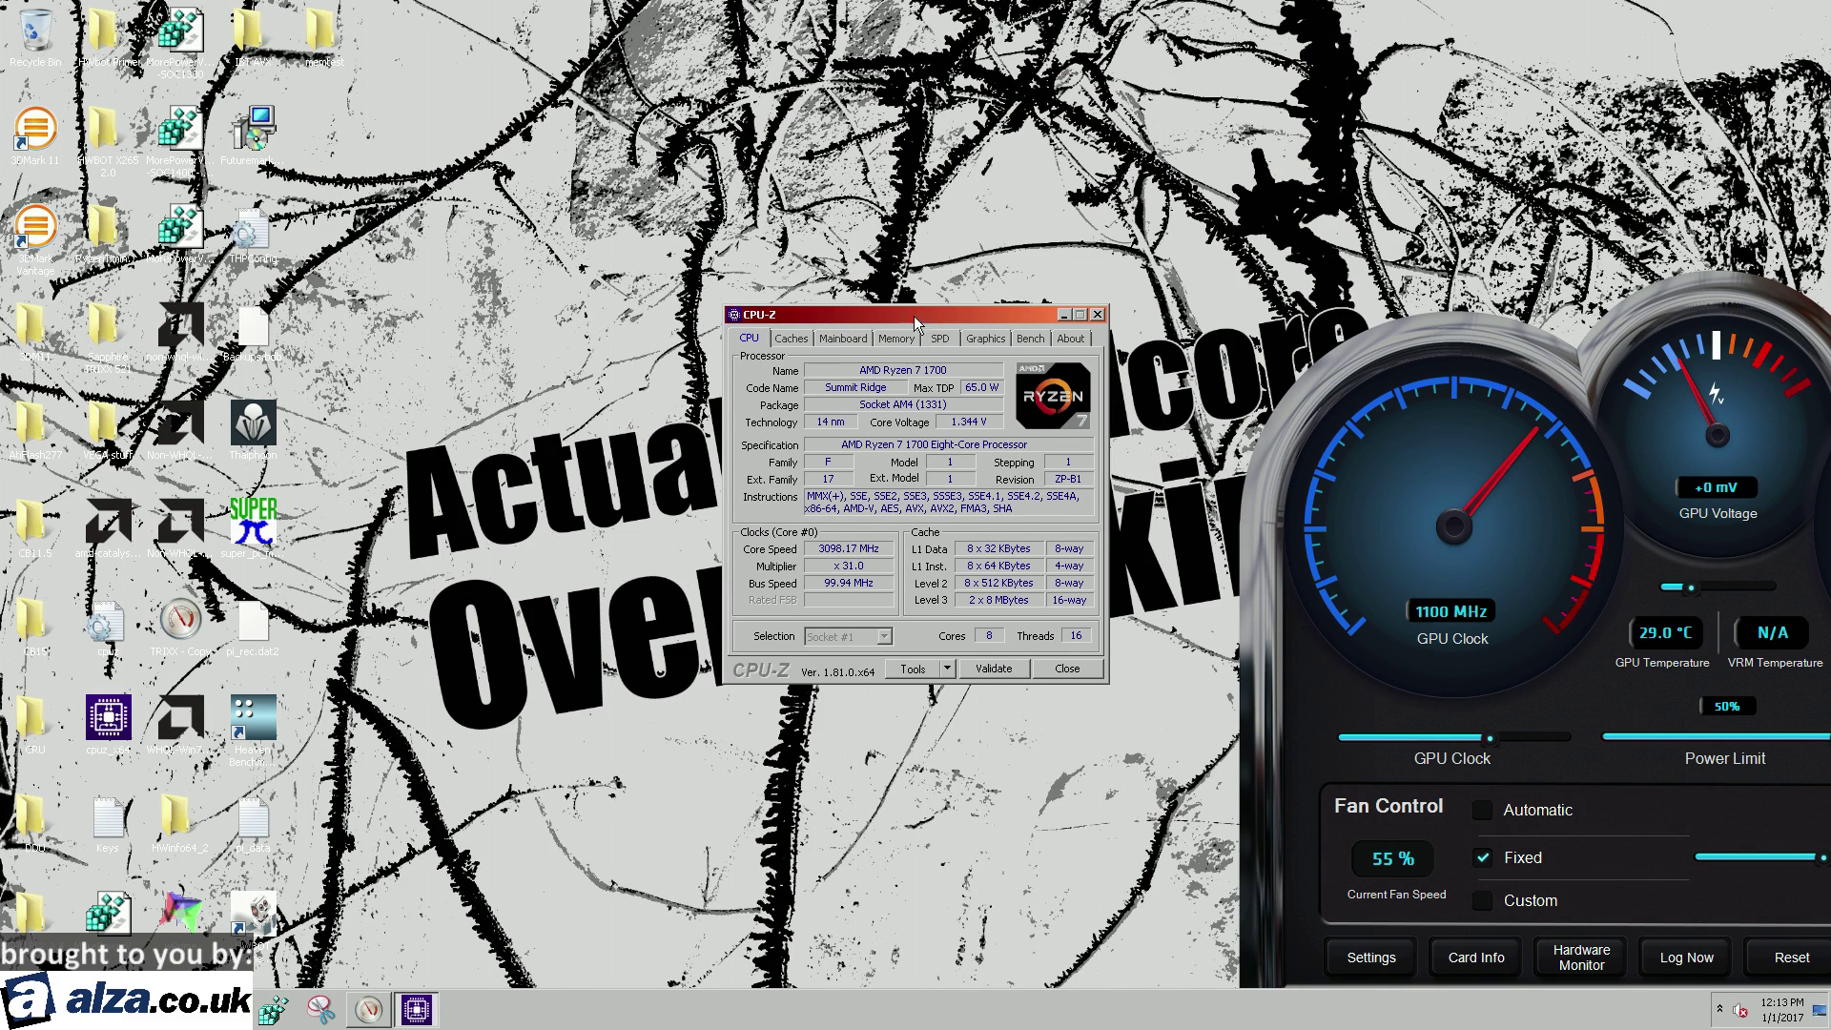
left_click_drag(916, 316, 471, 271)
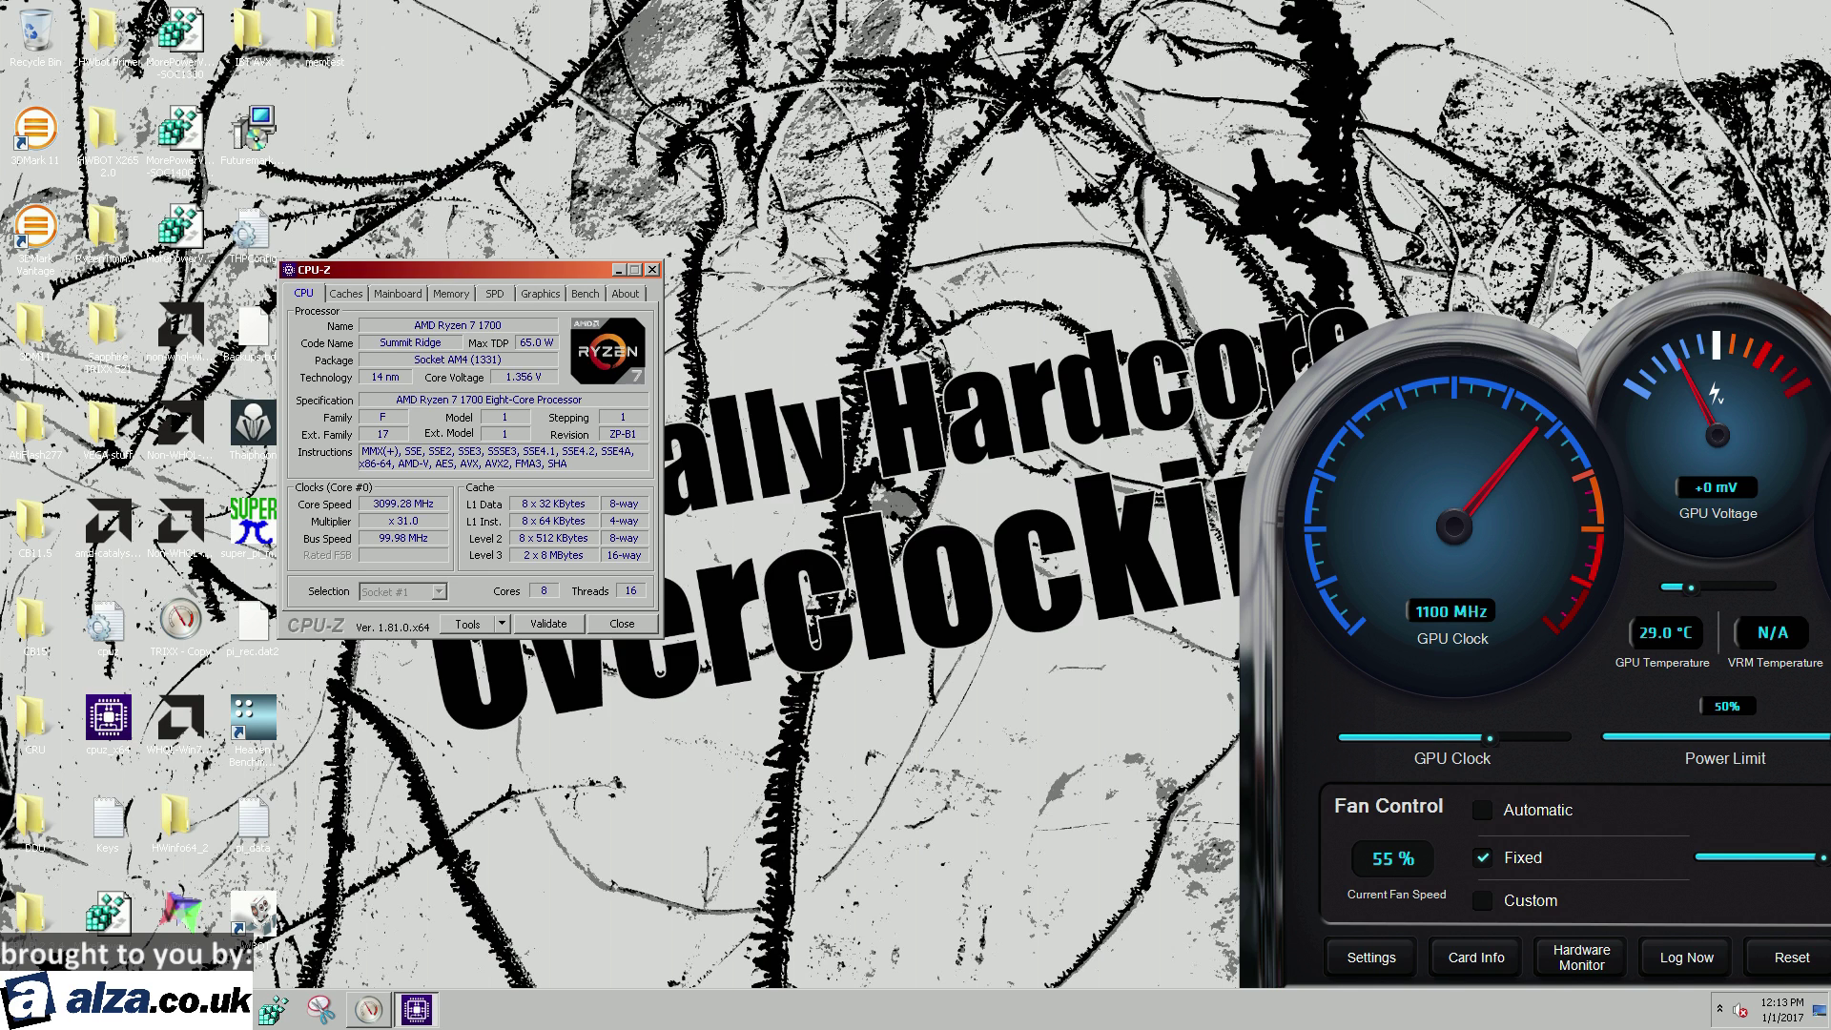
left_click(37, 620)
- Launch 64-bit Cinebench from CB11.5, close the folder window, and place CPU-Z beside Cinebench
double_click(29, 512)
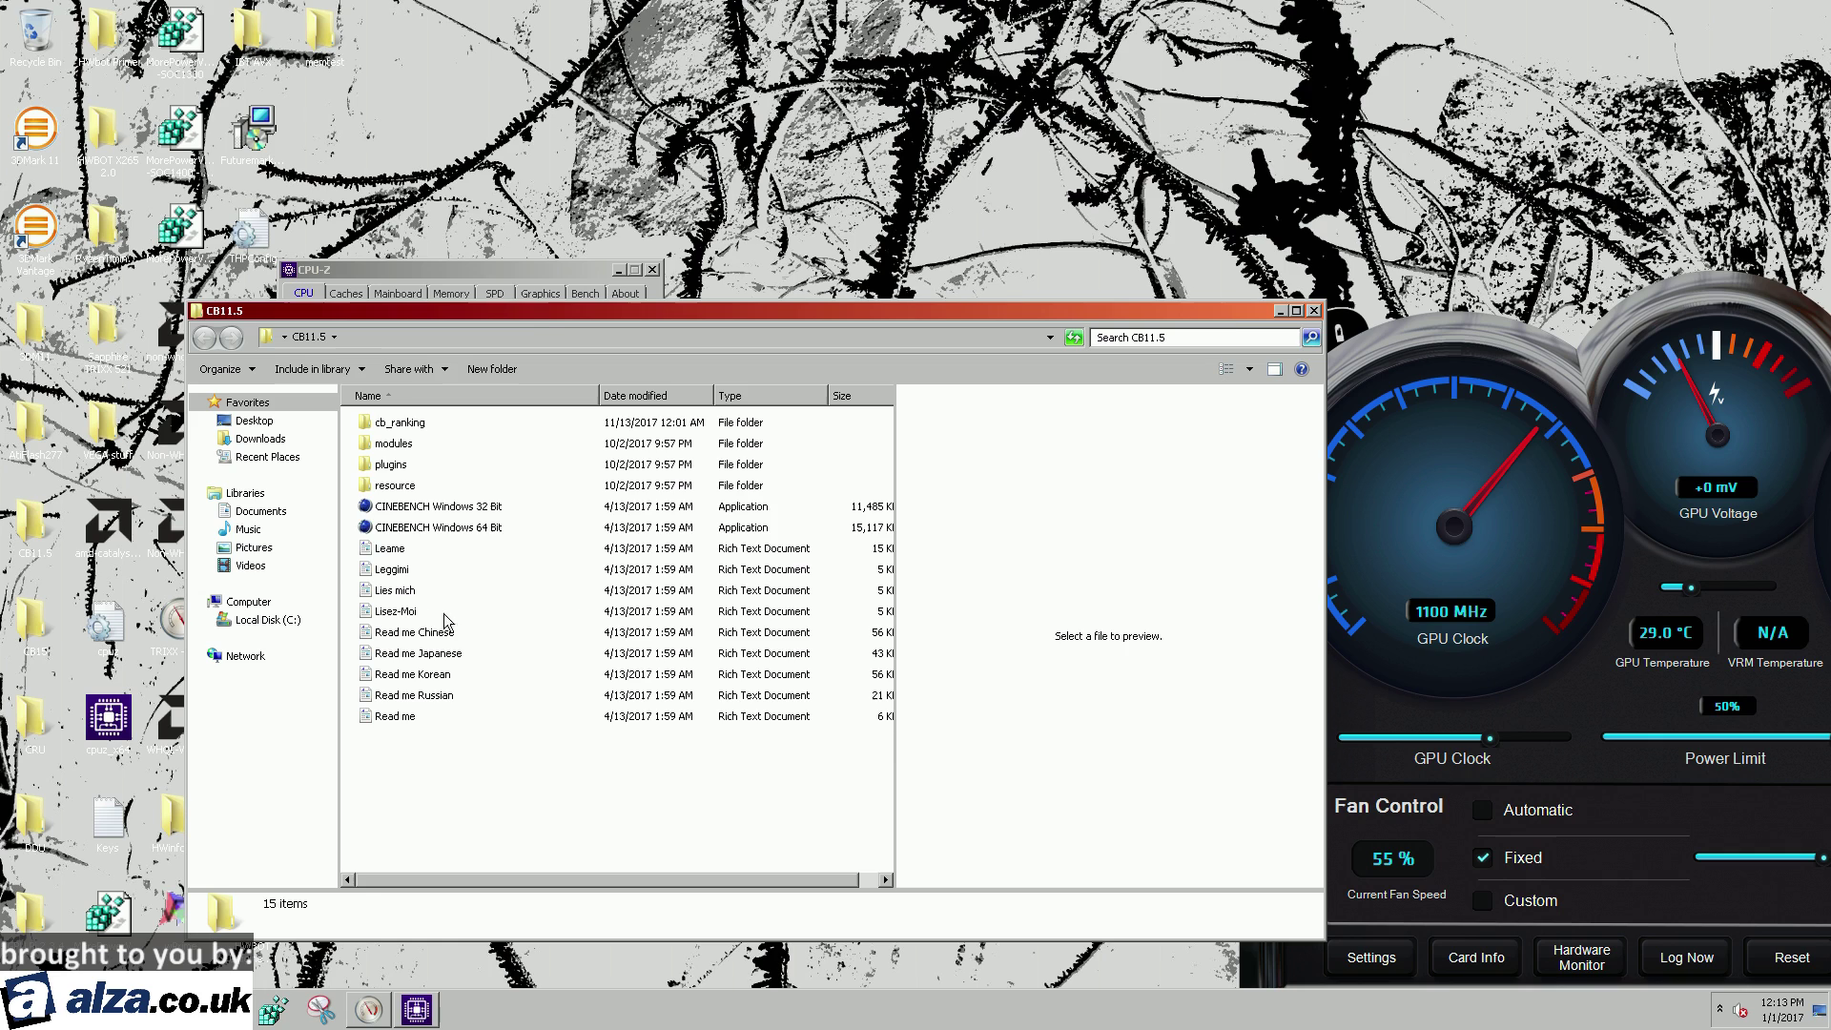
double_click(376, 529)
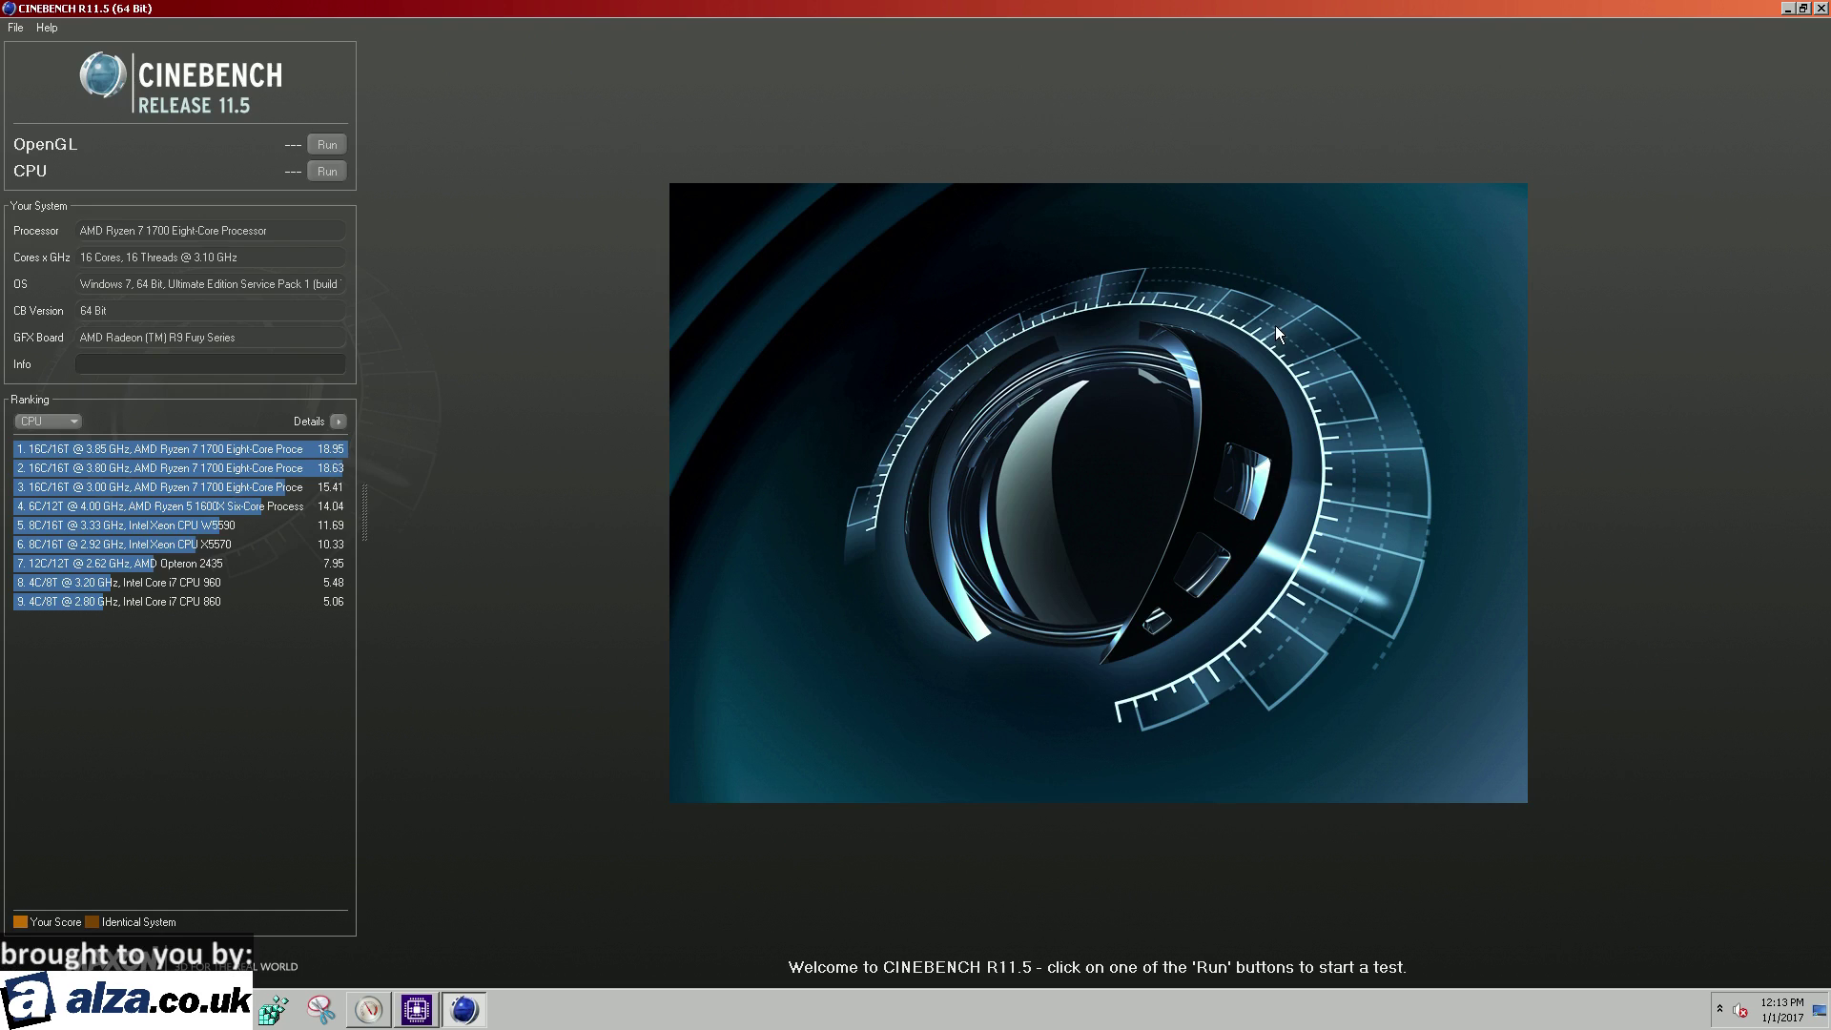
left_click_drag(1155, 7, 1152, 203)
left_click(540, 313)
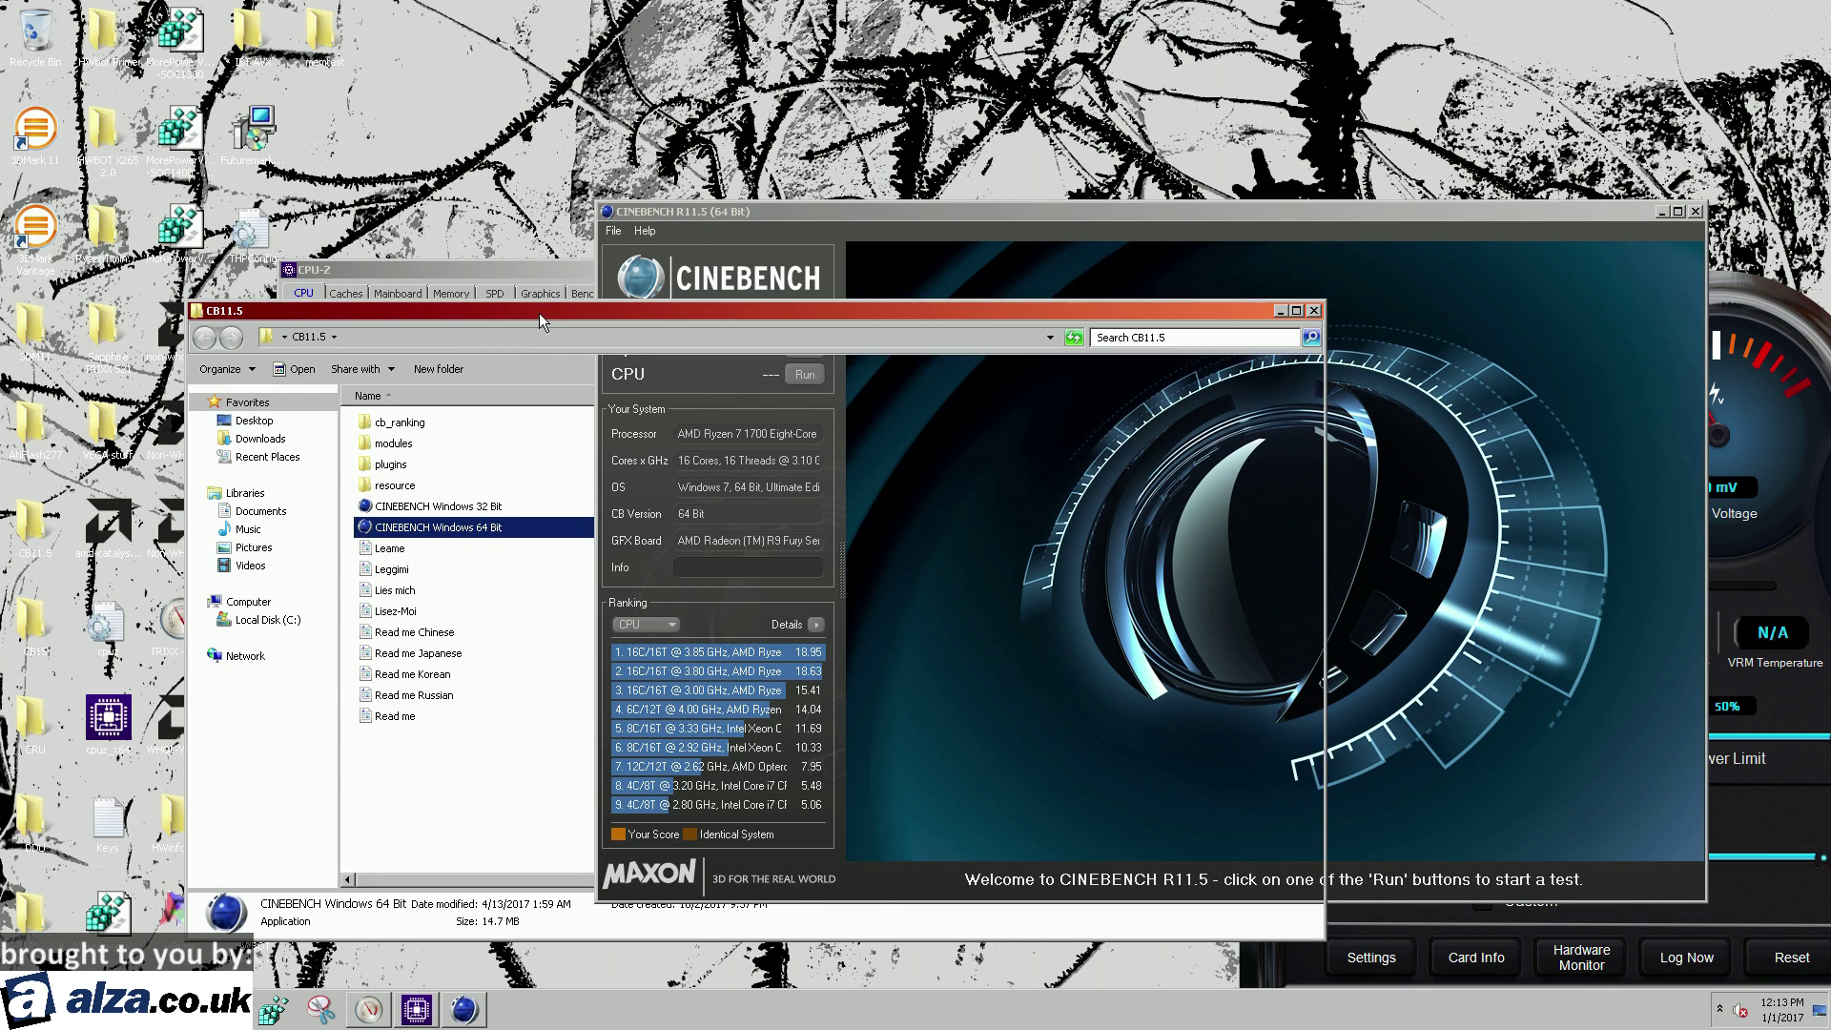
left_click(1314, 311)
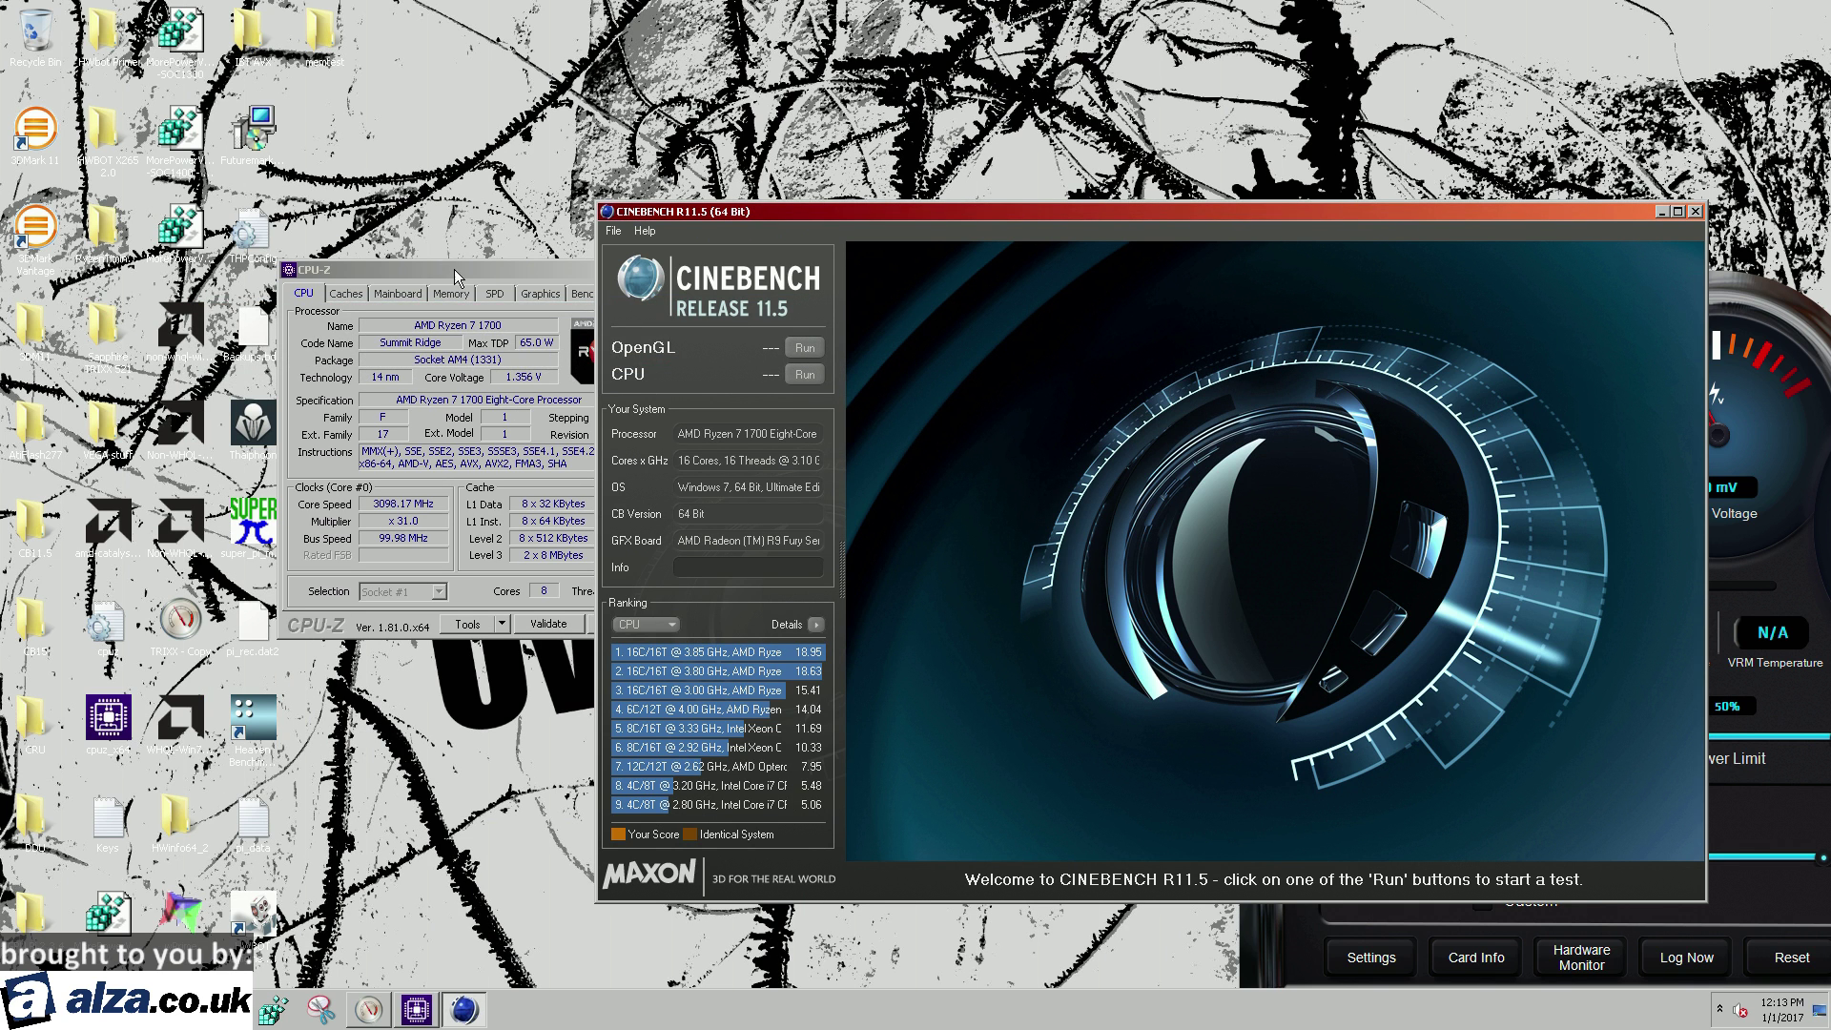
left_click_drag(454, 269, 225, 229)
- Run the Cinebench CPU benchmark to 15.07 pts, close it without saving the score, and centre CPU-Z
left_click(812, 375)
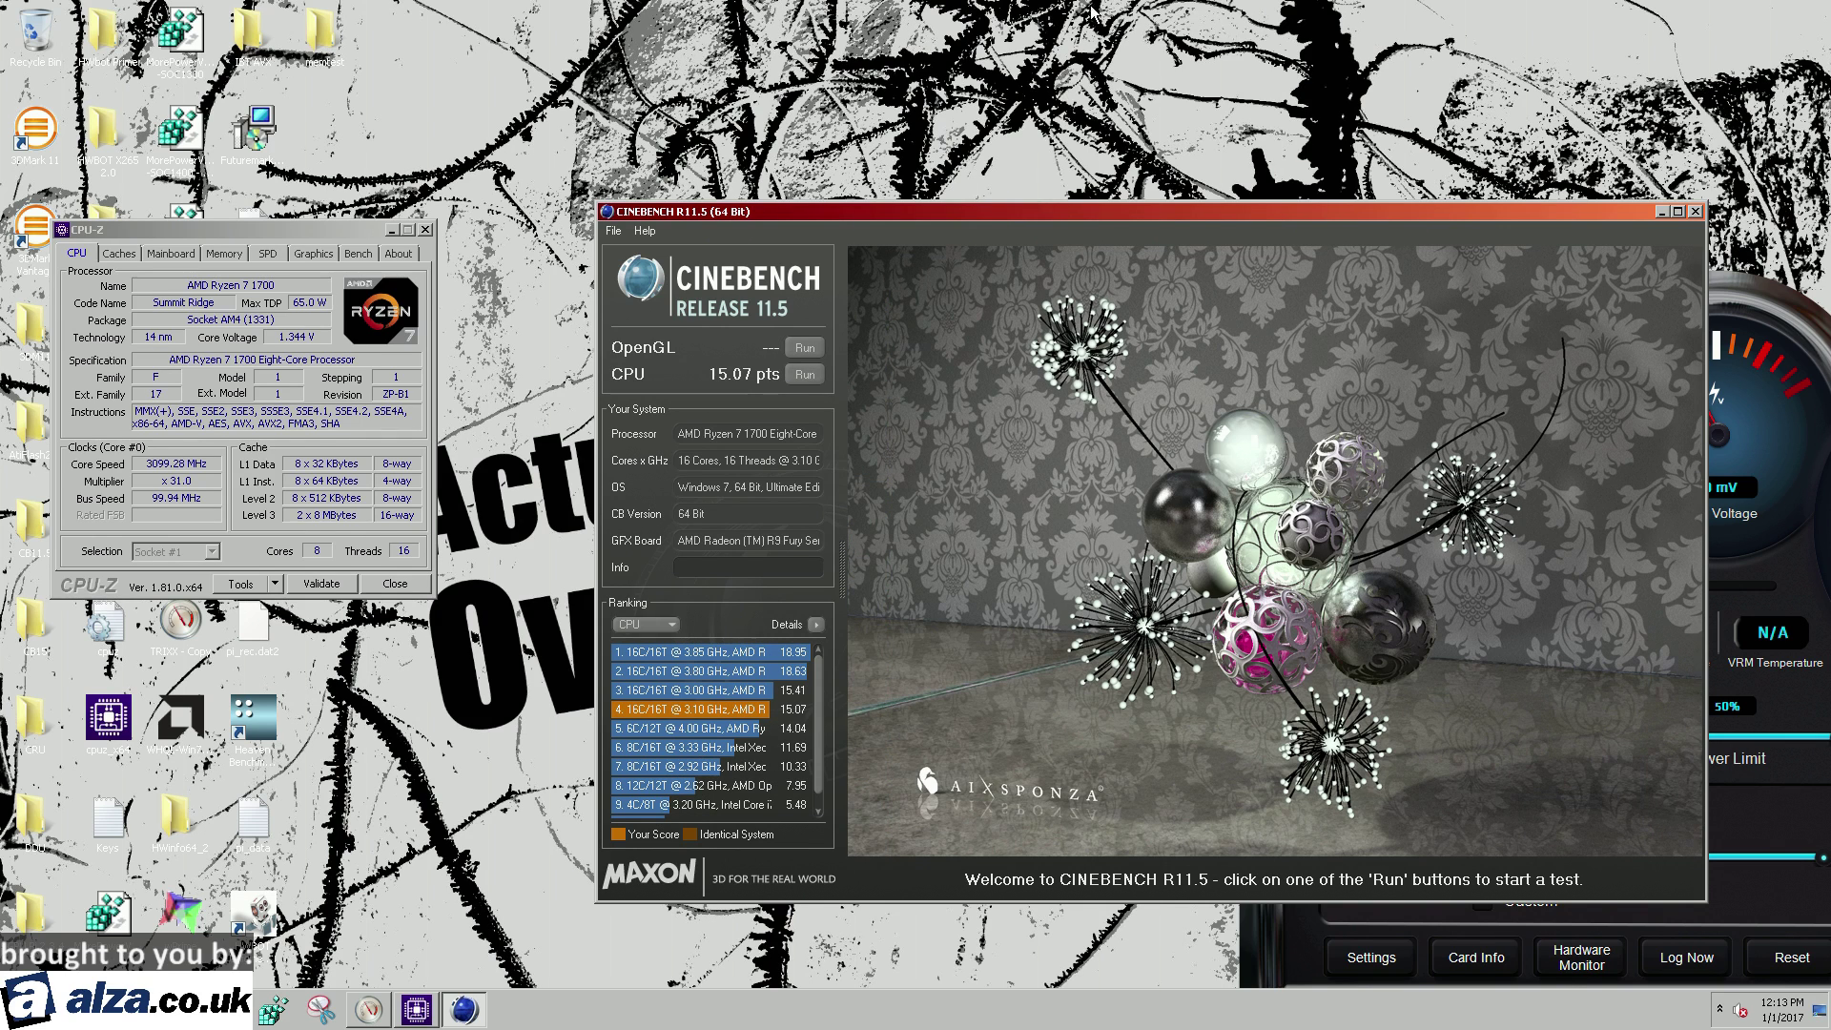
left_click(1695, 211)
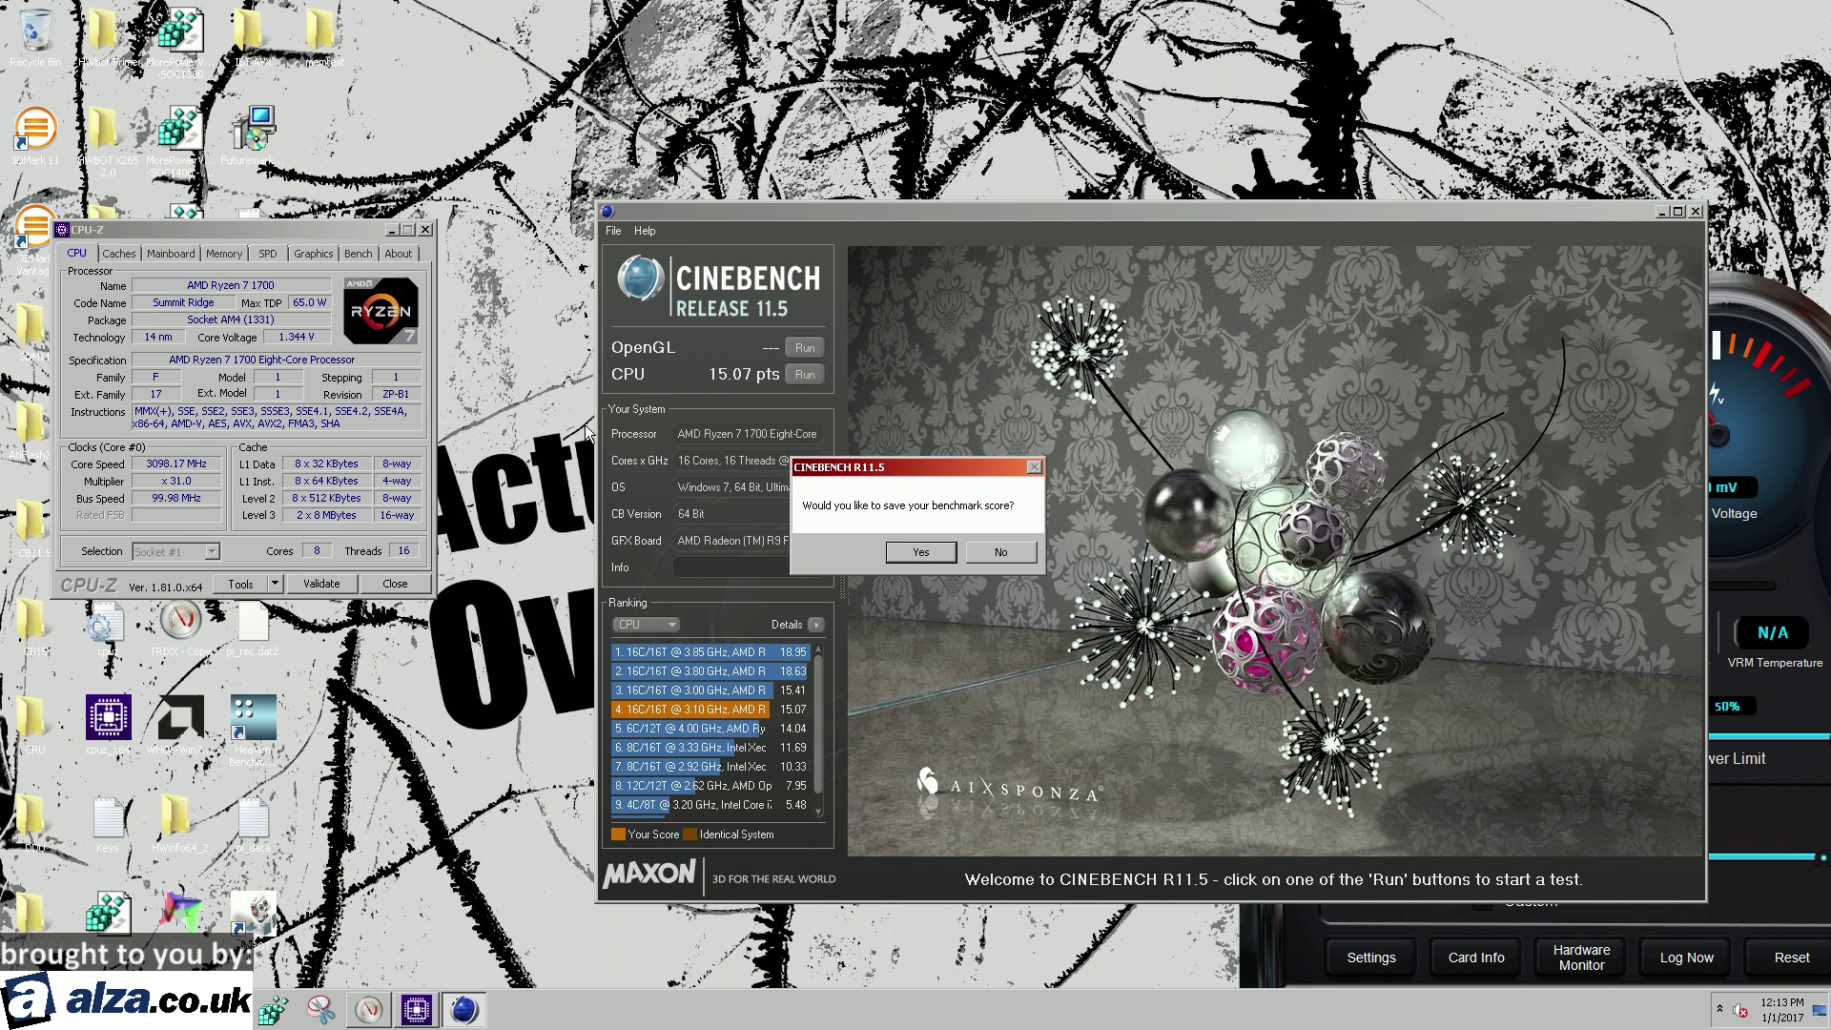
left_click(999, 553)
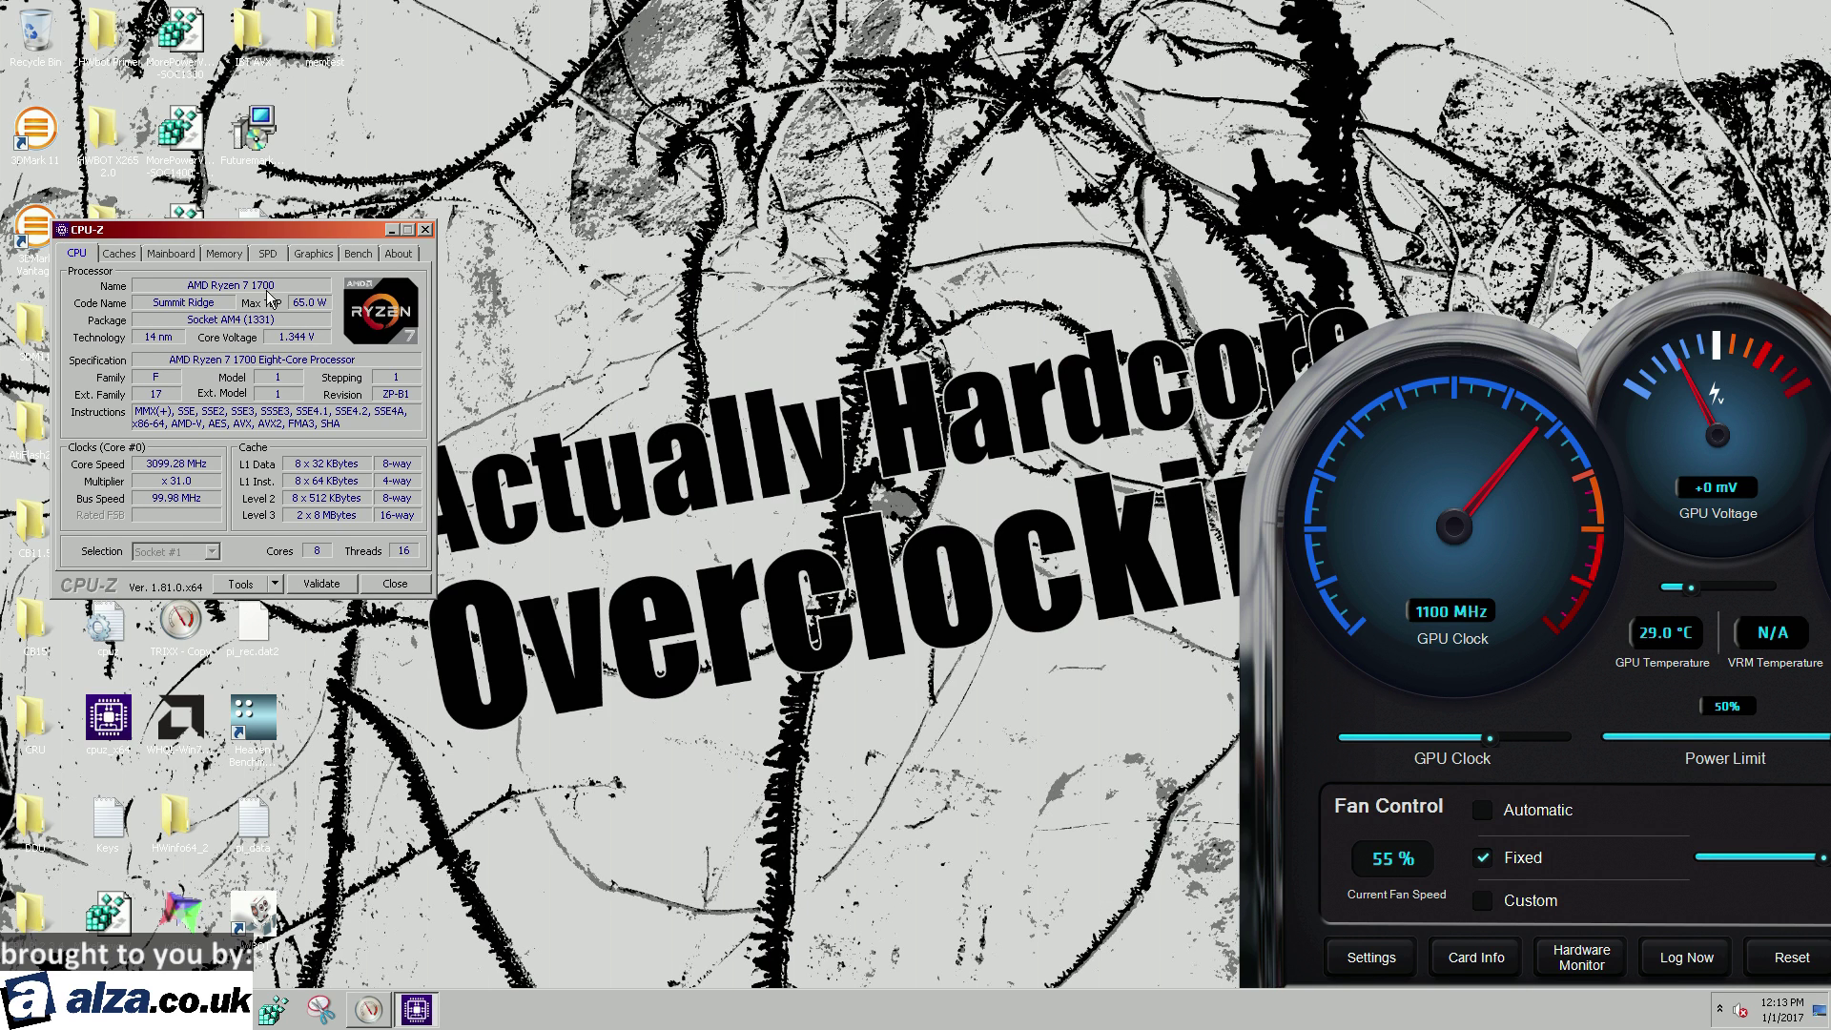
left_click_drag(278, 234, 520, 257)
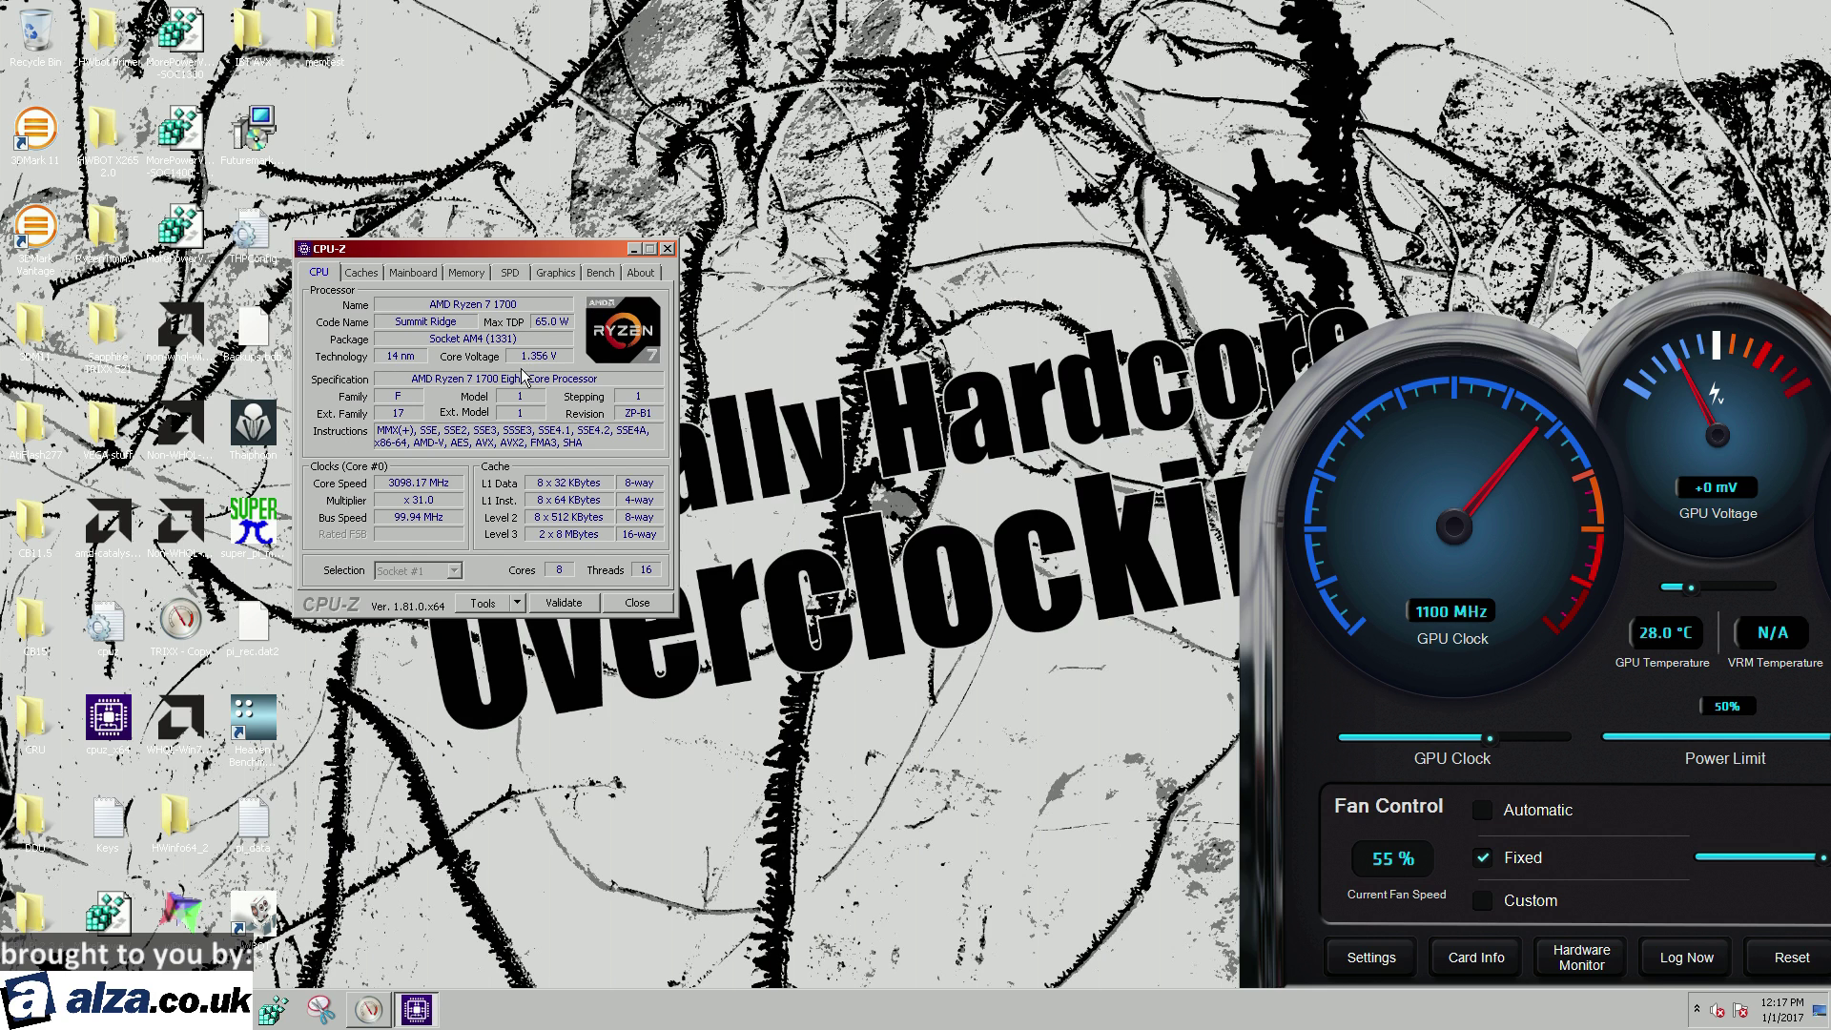
- Review the Mainboard and Memory timings in CPU-Z, return to the CPU tab, then close CPU-Z
left_click(419, 272)
left_click(467, 273)
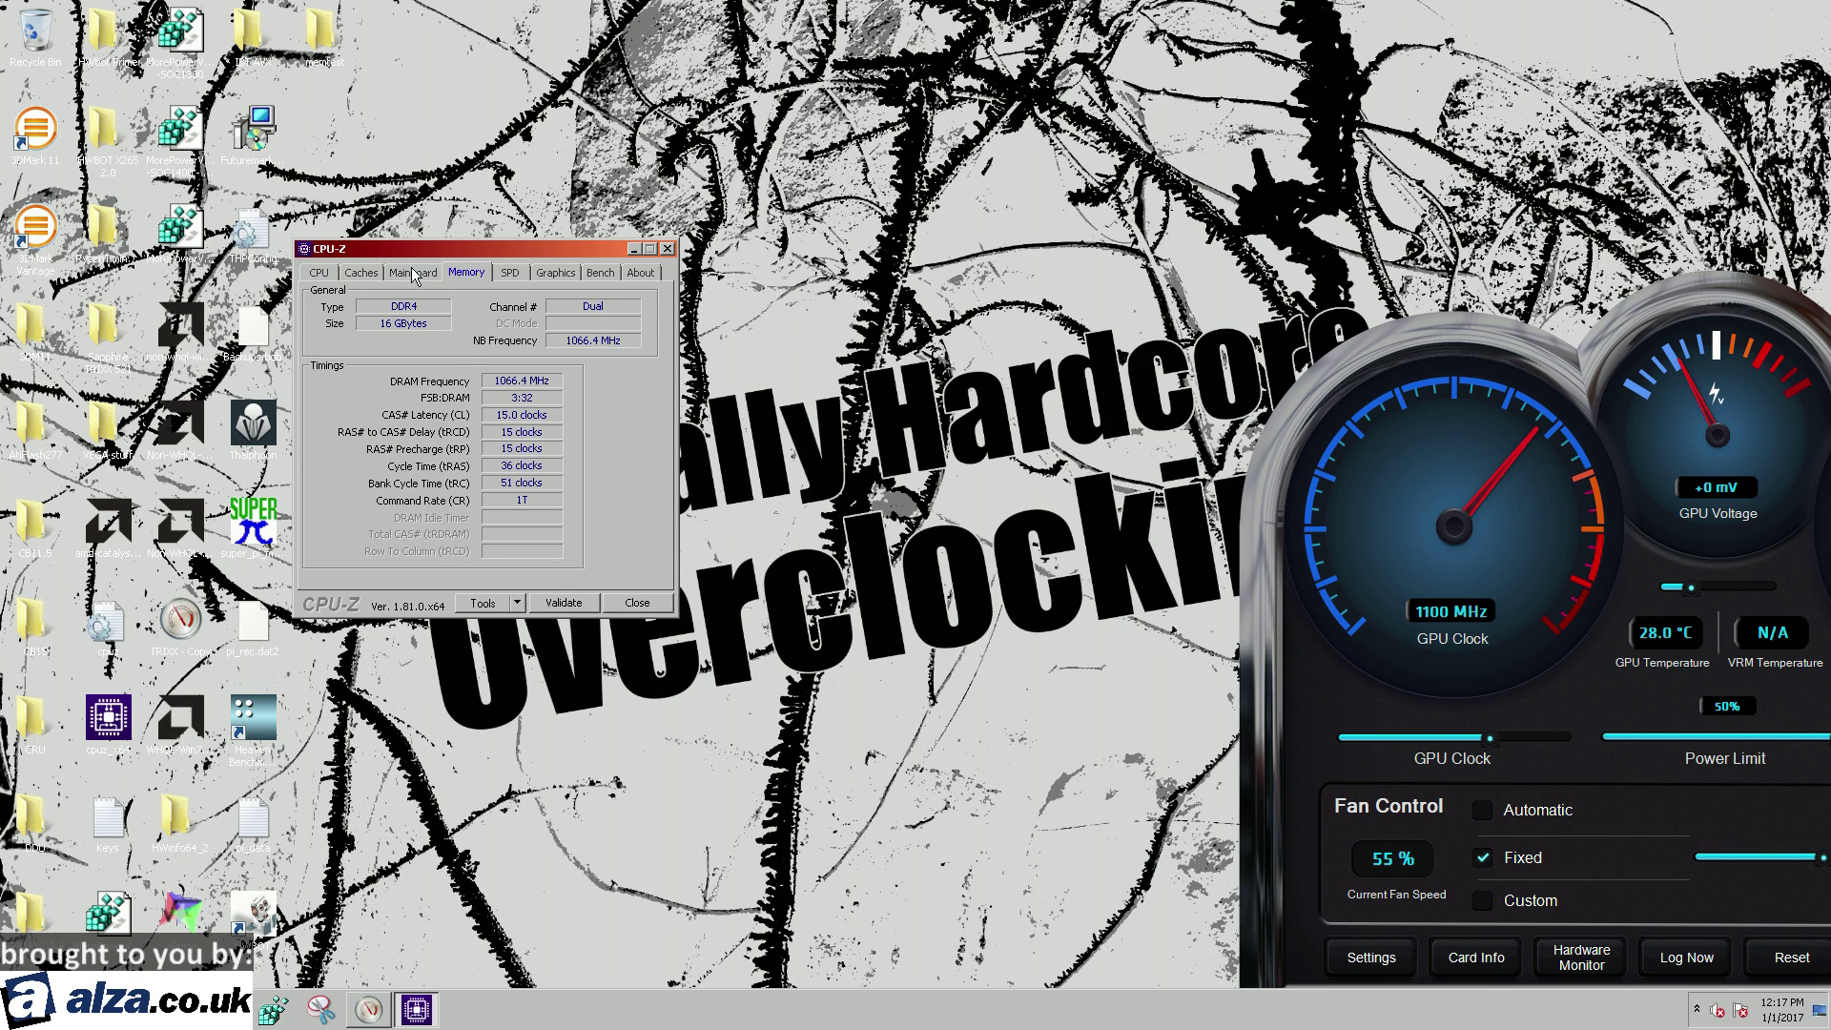
left_click(312, 275)
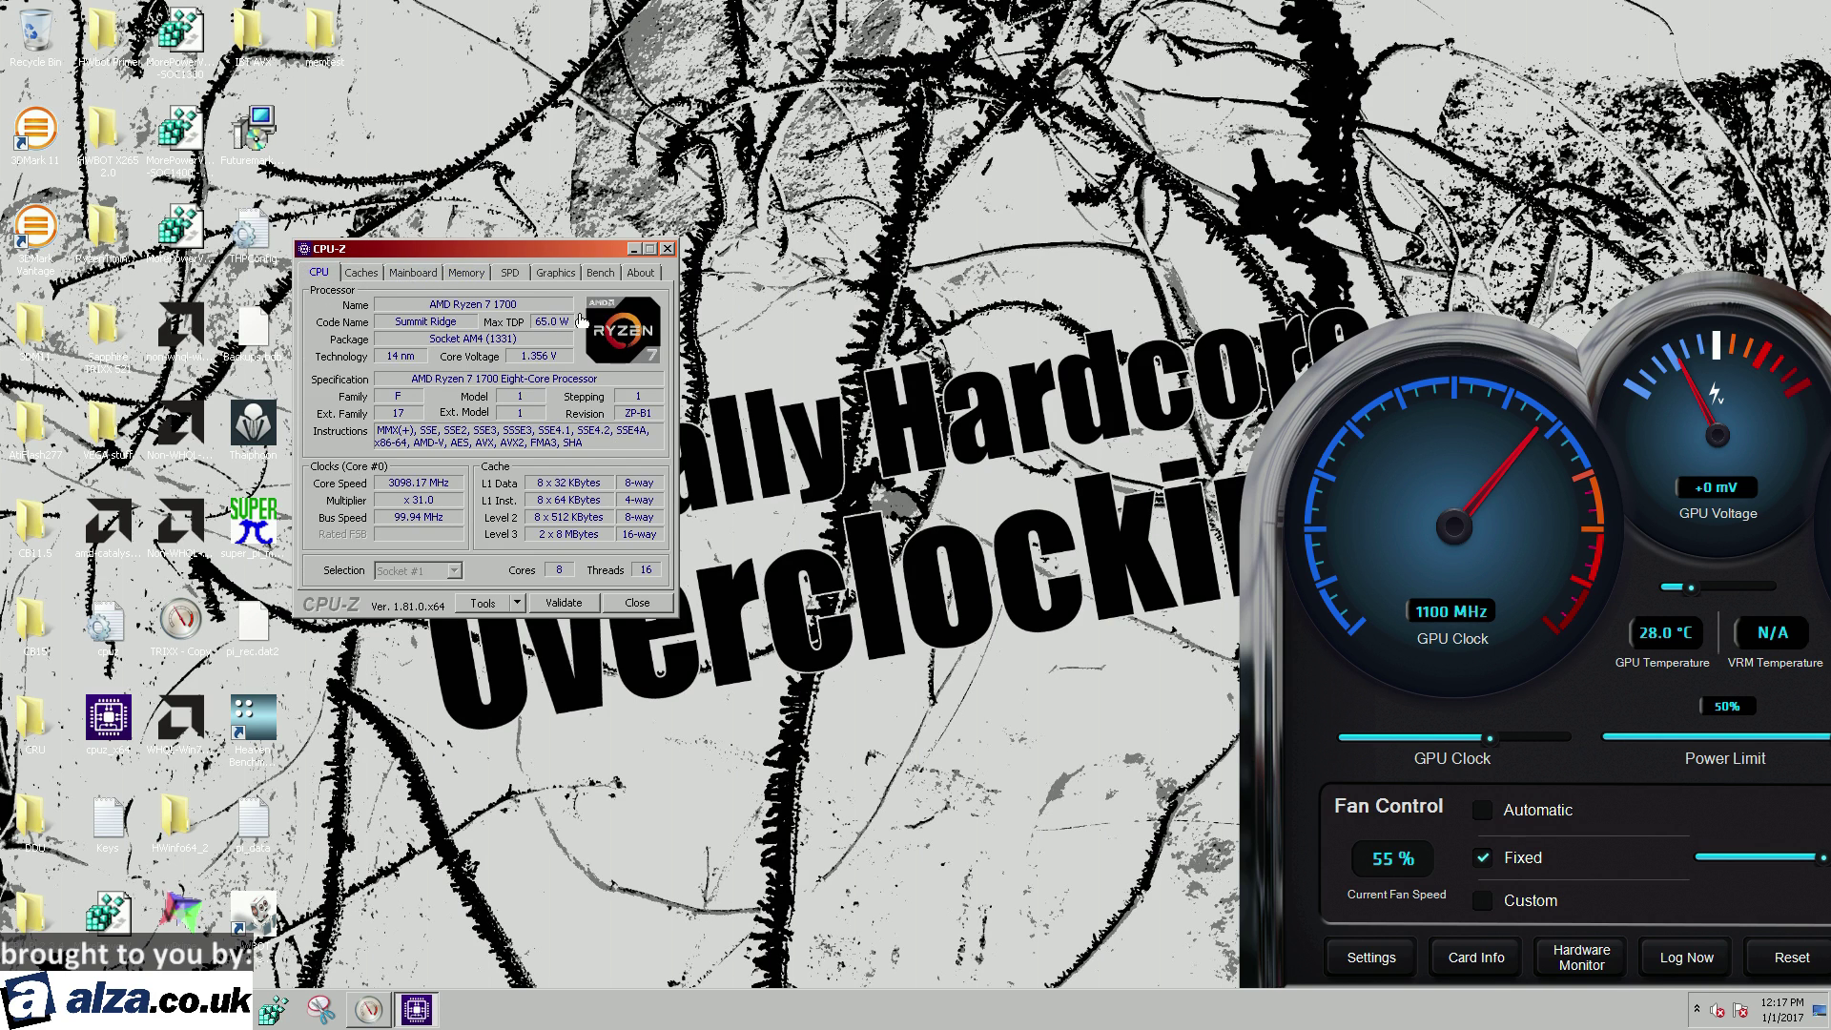
left_click(667, 250)
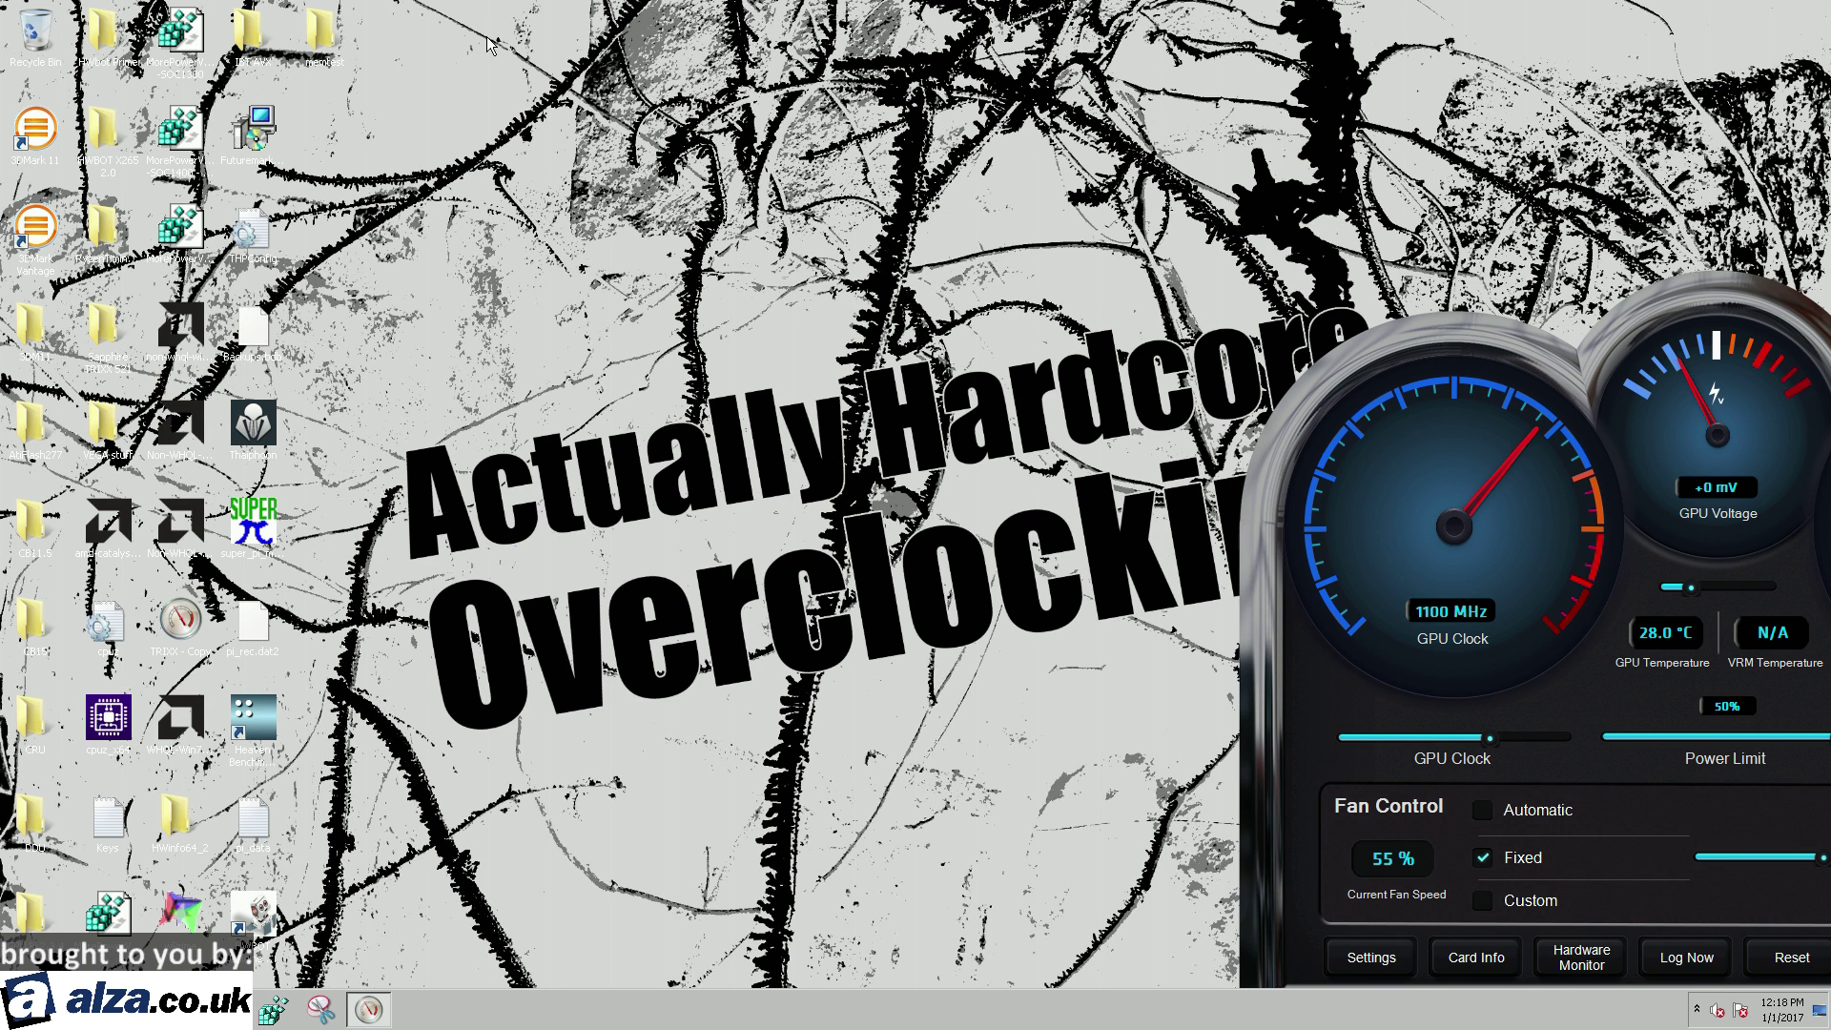
- Move the TriXX window aside and restart Windows from the Start menu's Shut down options
left_click_drag(1395, 370, 1035, 340)
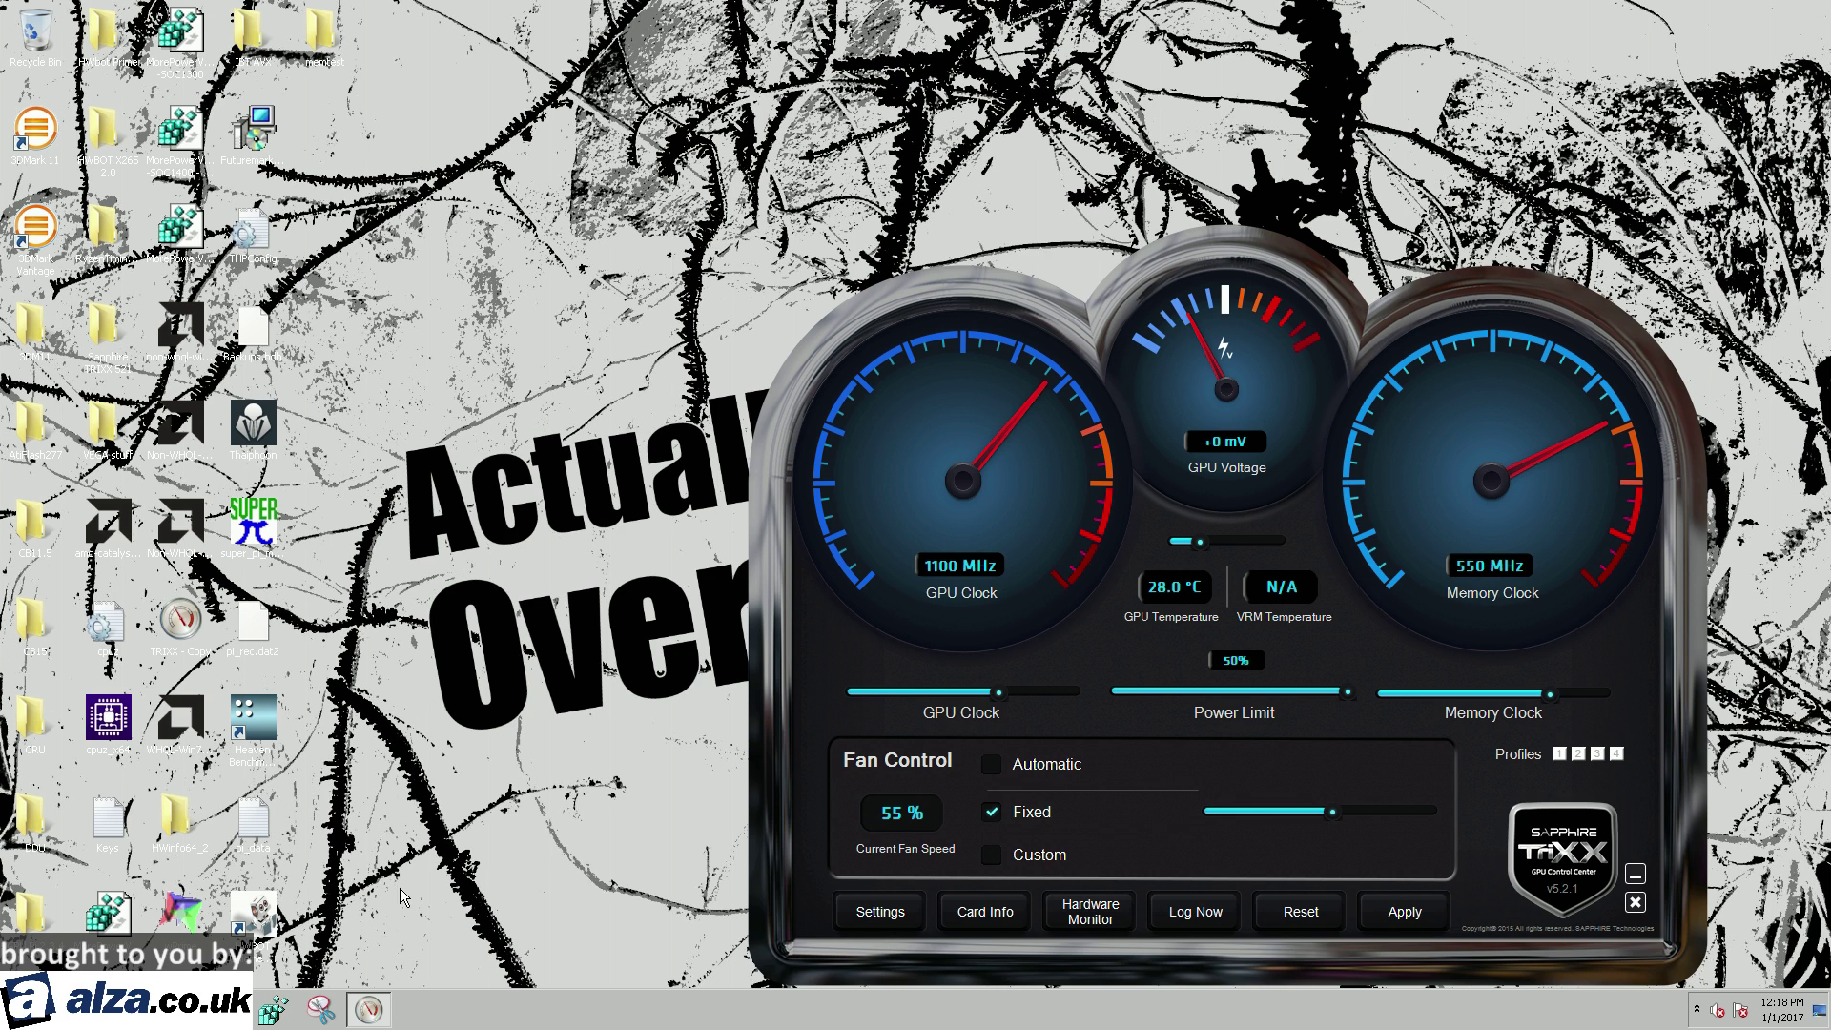
key("super")
left_click(320, 967)
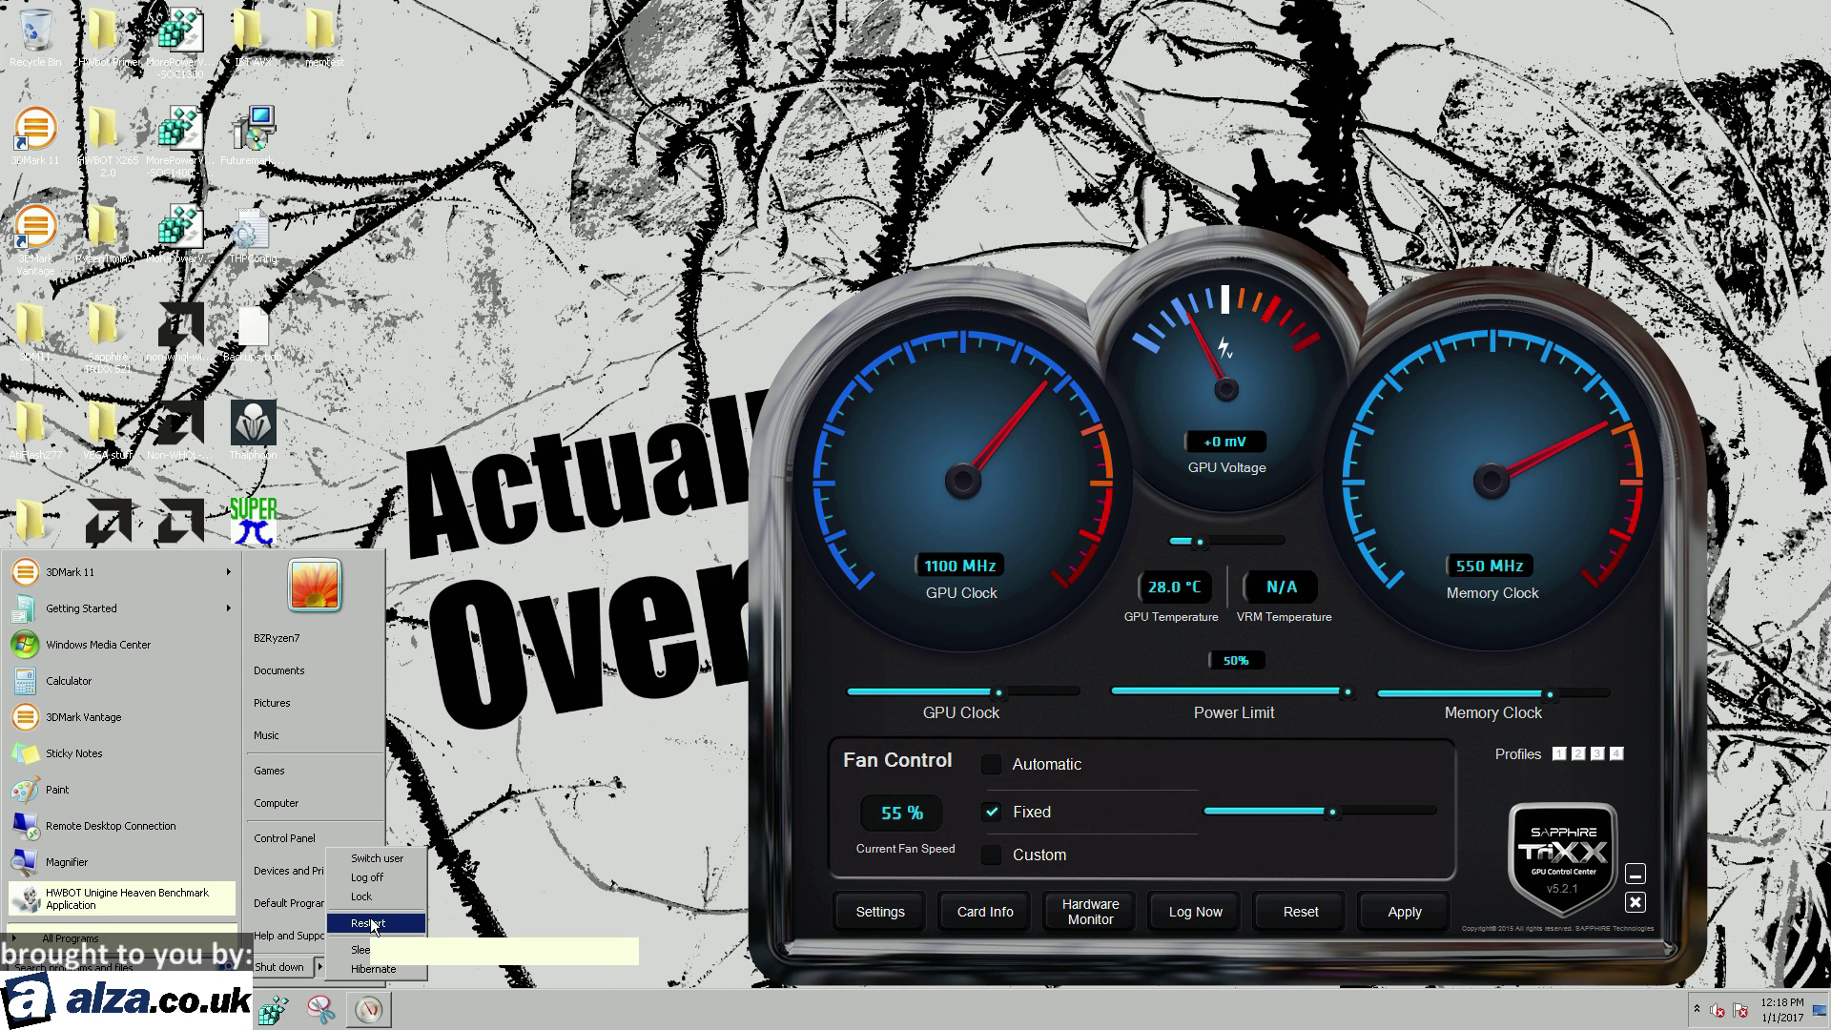
left_click(370, 923)
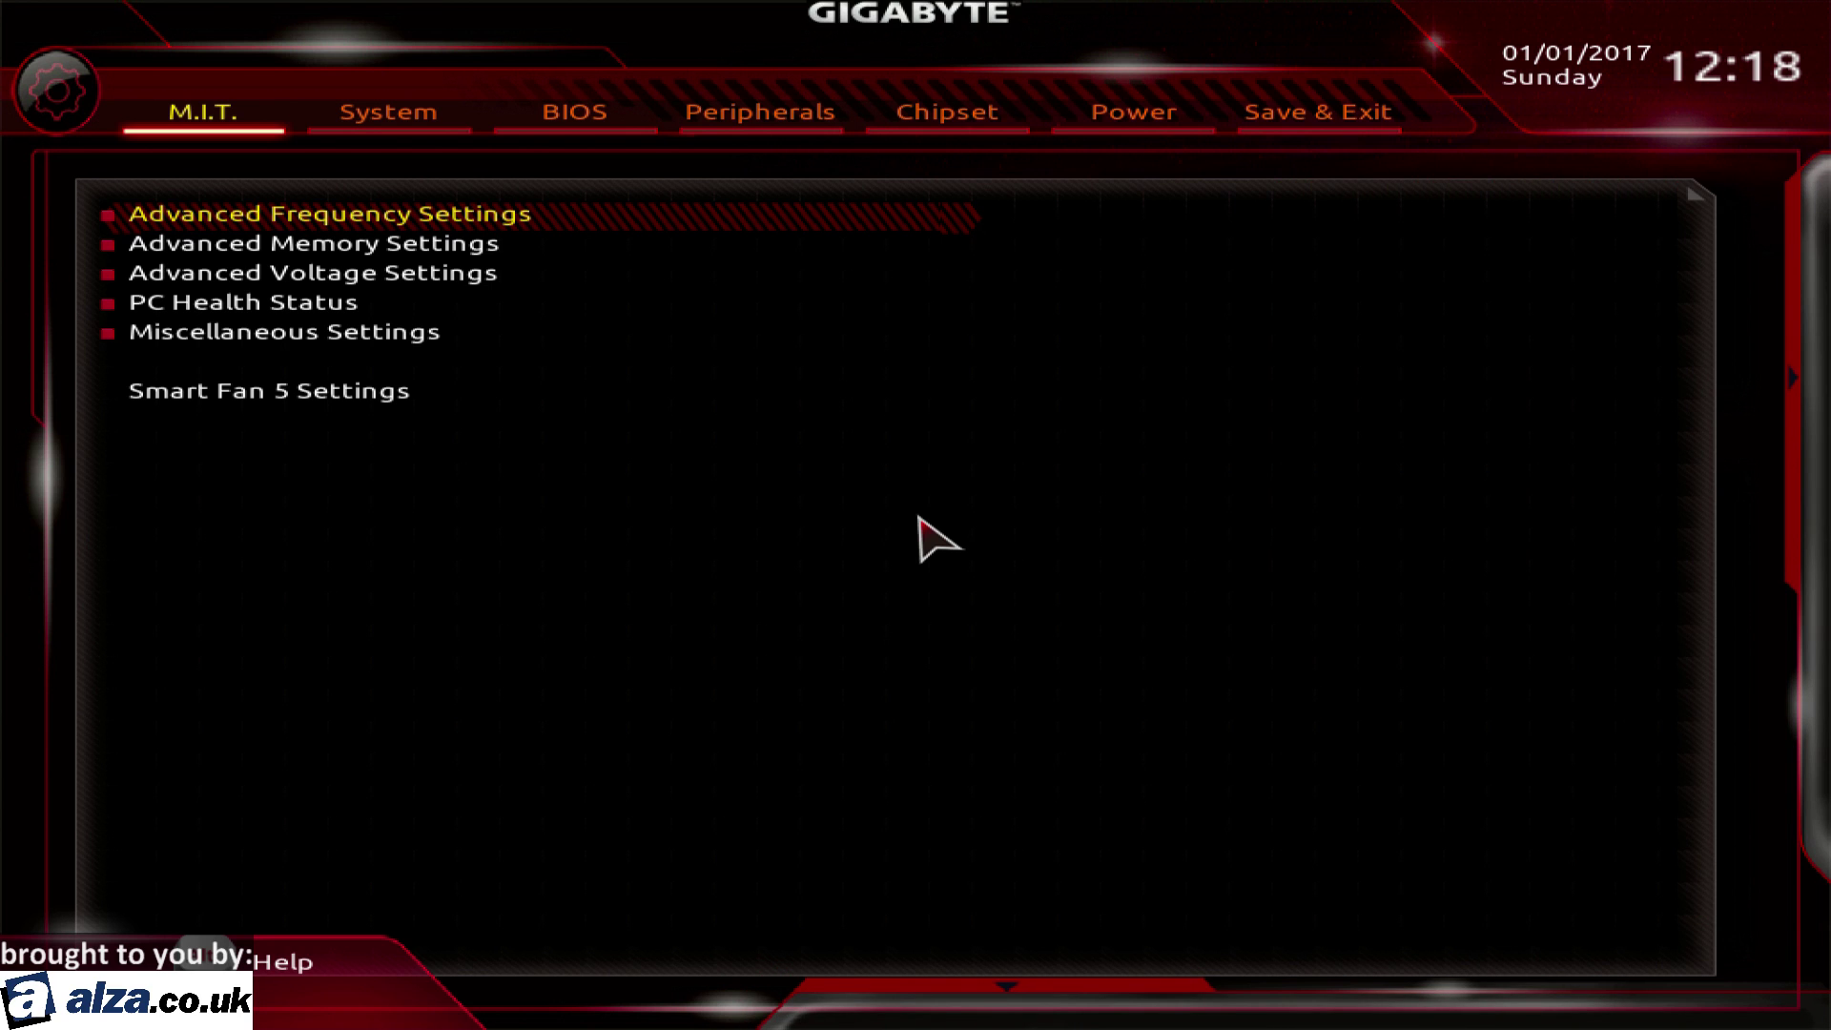
- Open the voltage settings from the M.I.T. category list
key("Down")
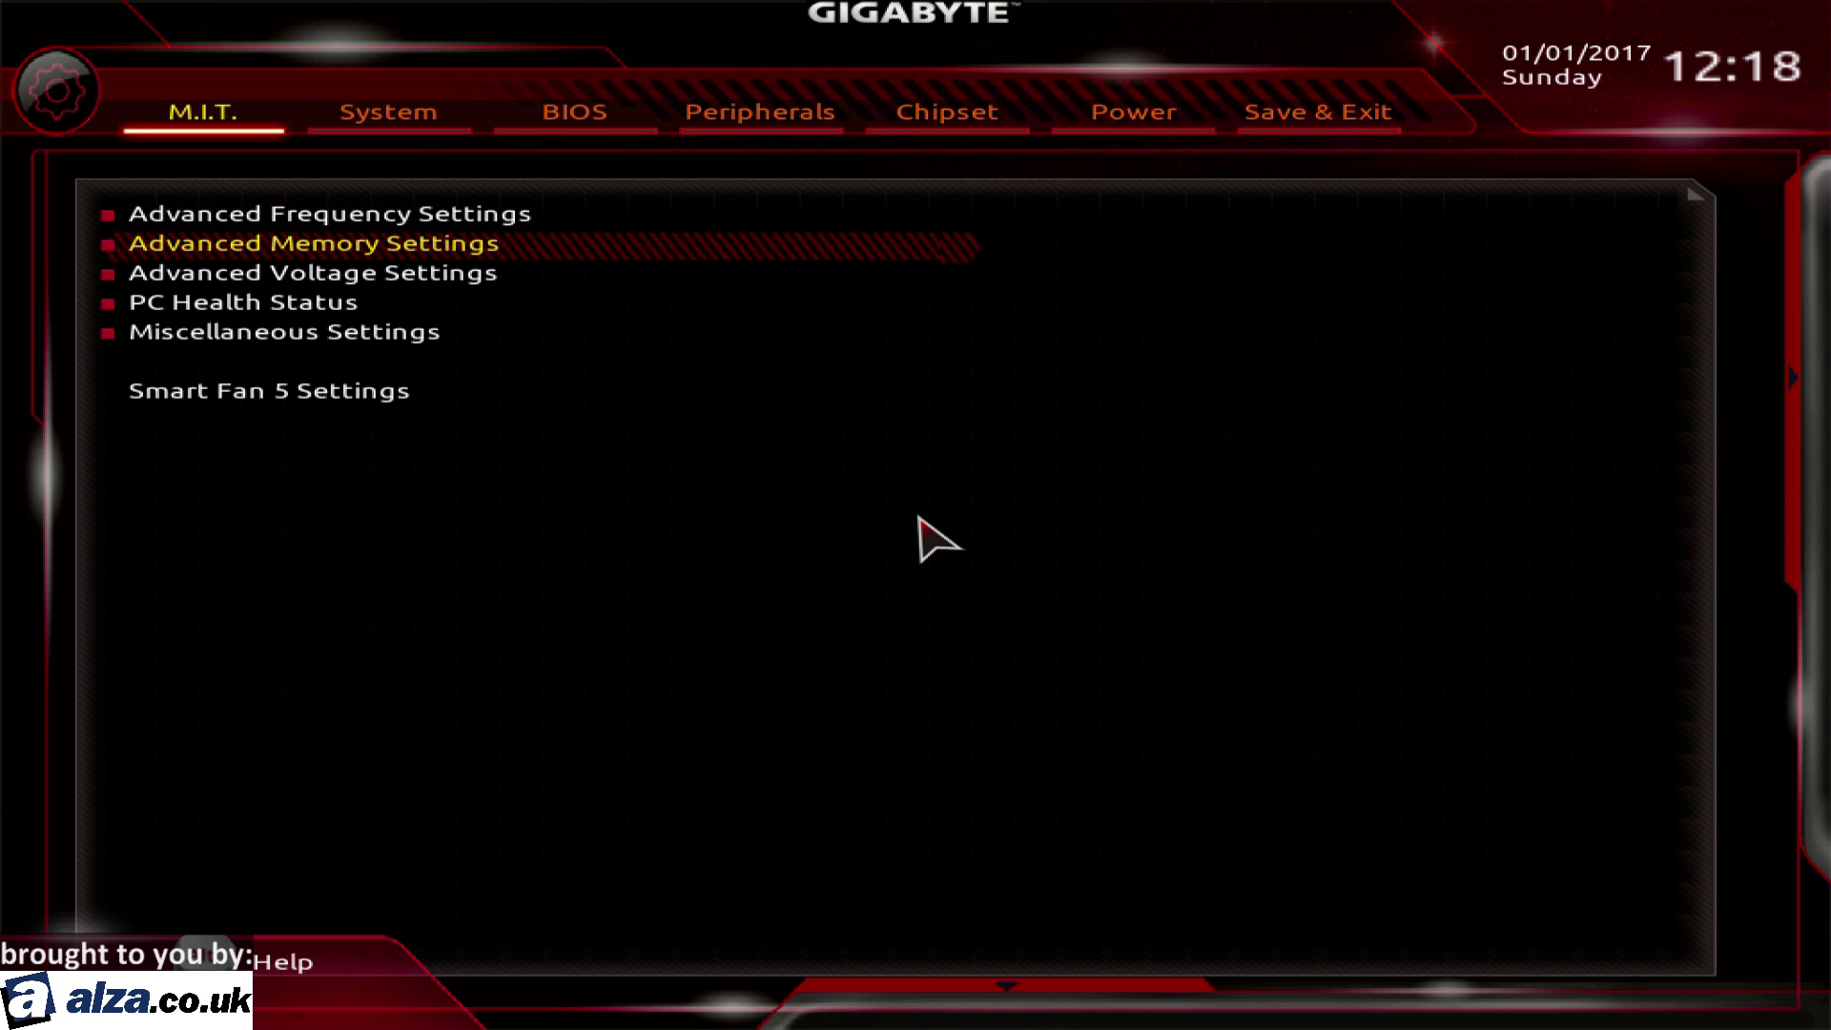
key("Down")
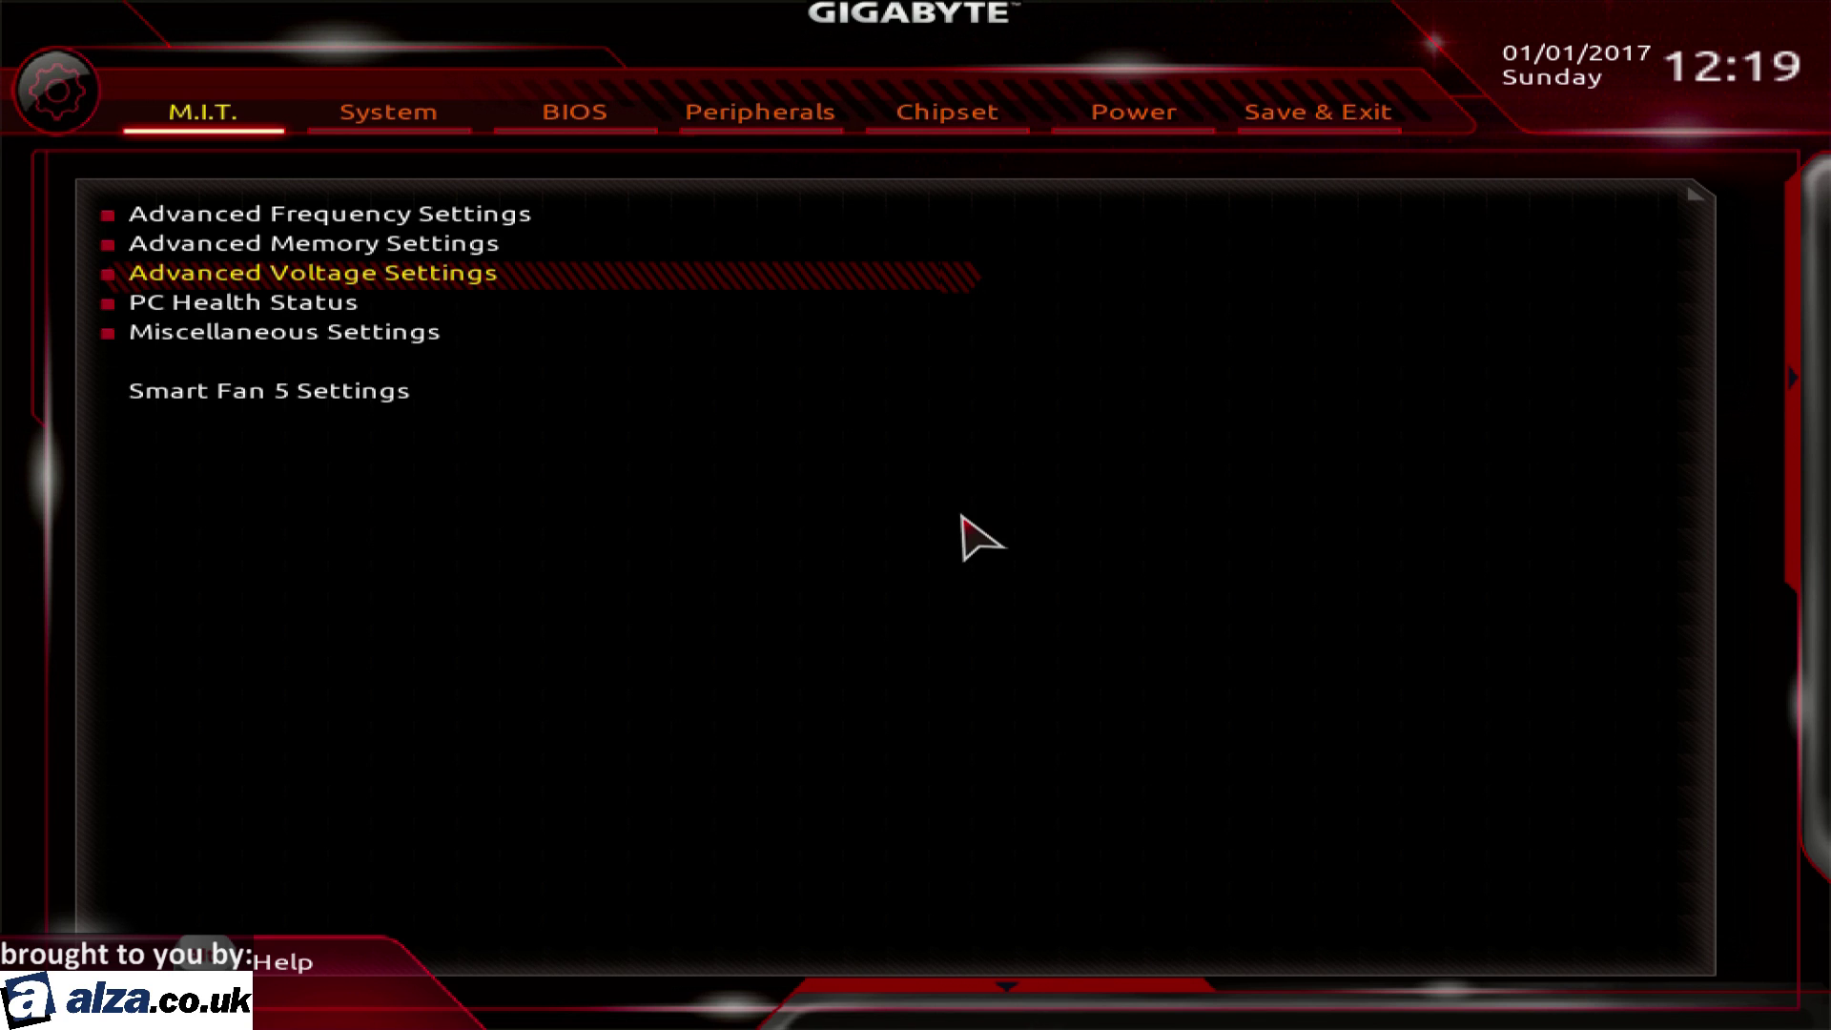
key("Up")
key("Down")
key("Return")
- Set the Dynamic Vcore(DVID) offset to +0.000V and check PC Health Status shows 1.200 V
type("0")
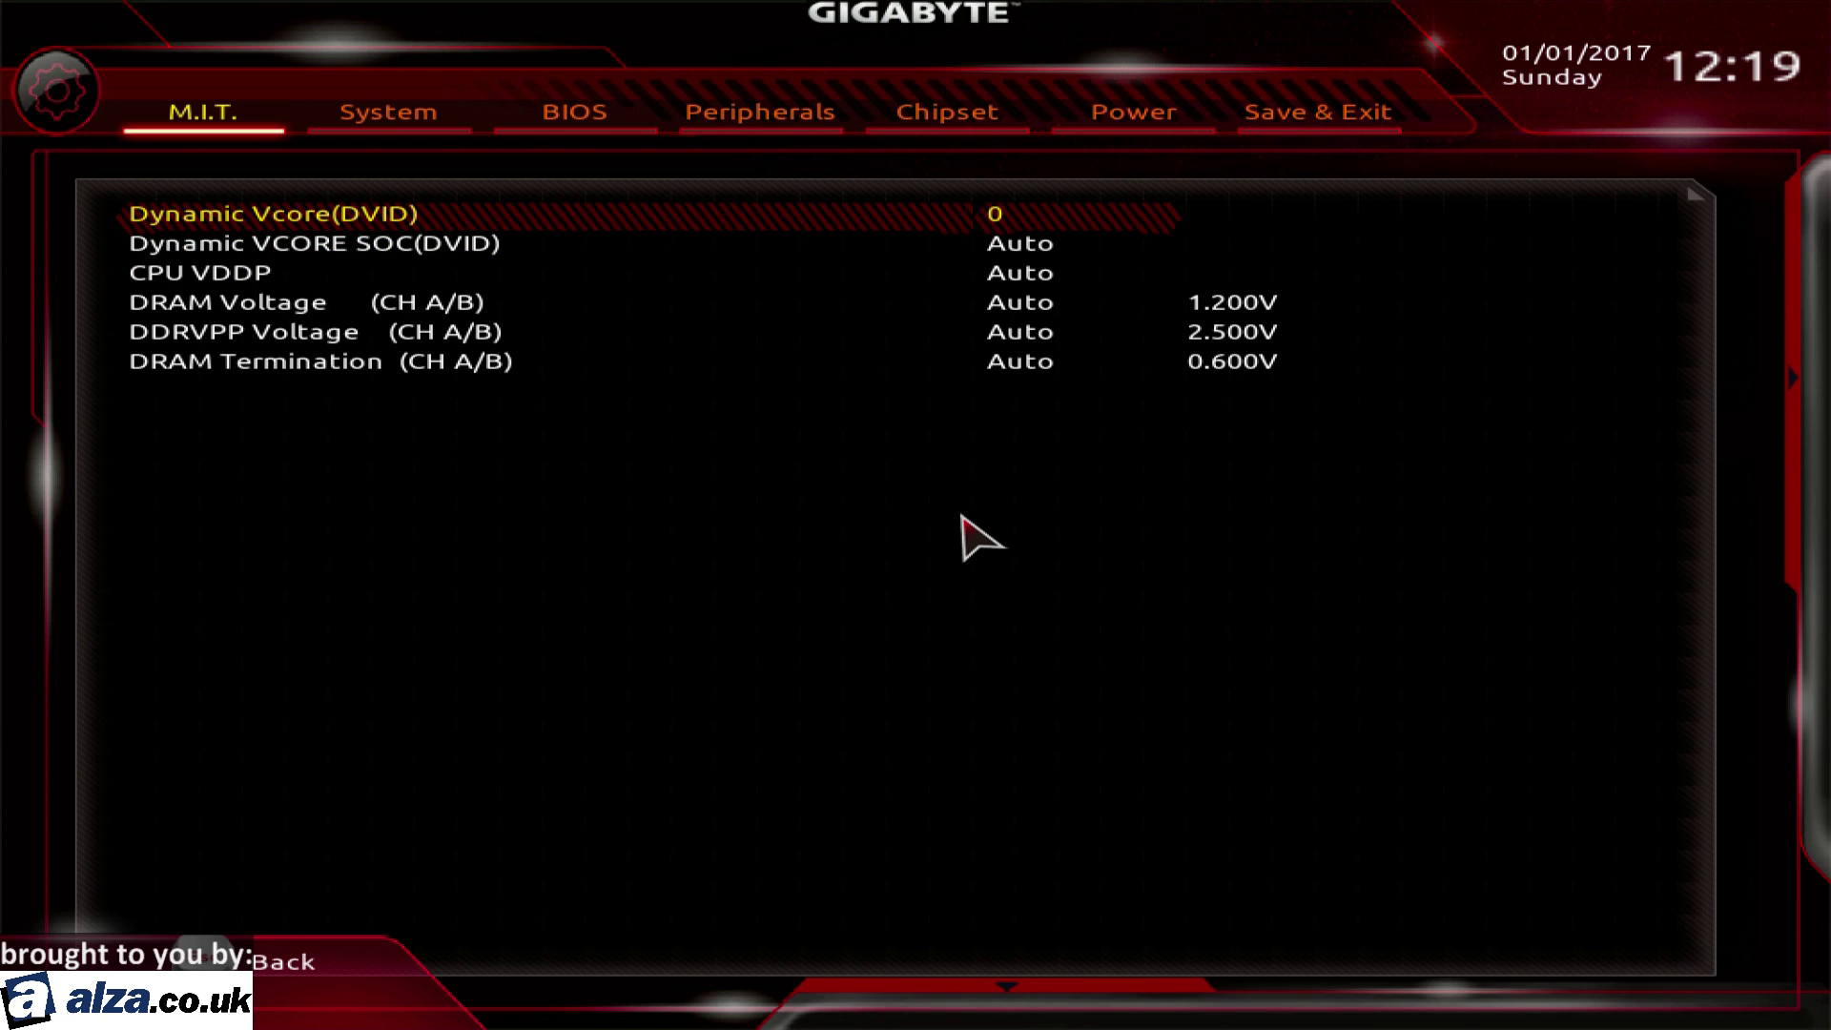
key("Return")
key("Up")
key("F10")
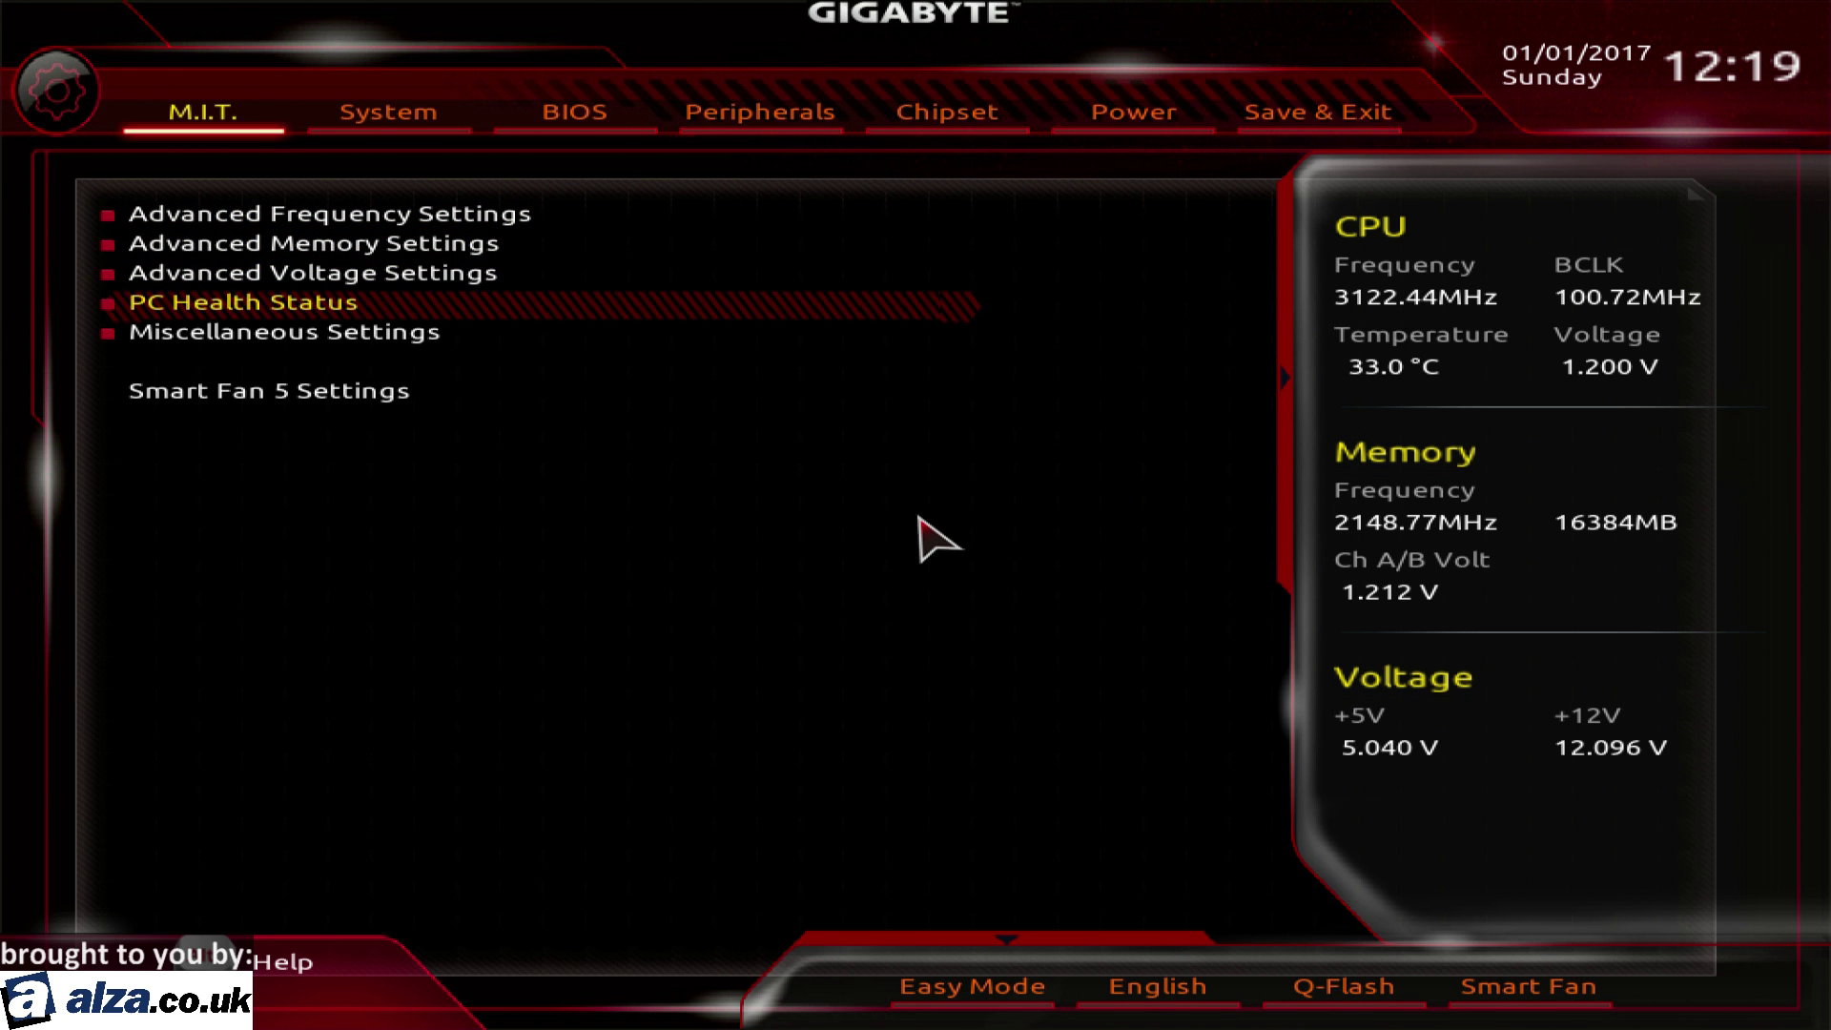
key("Return")
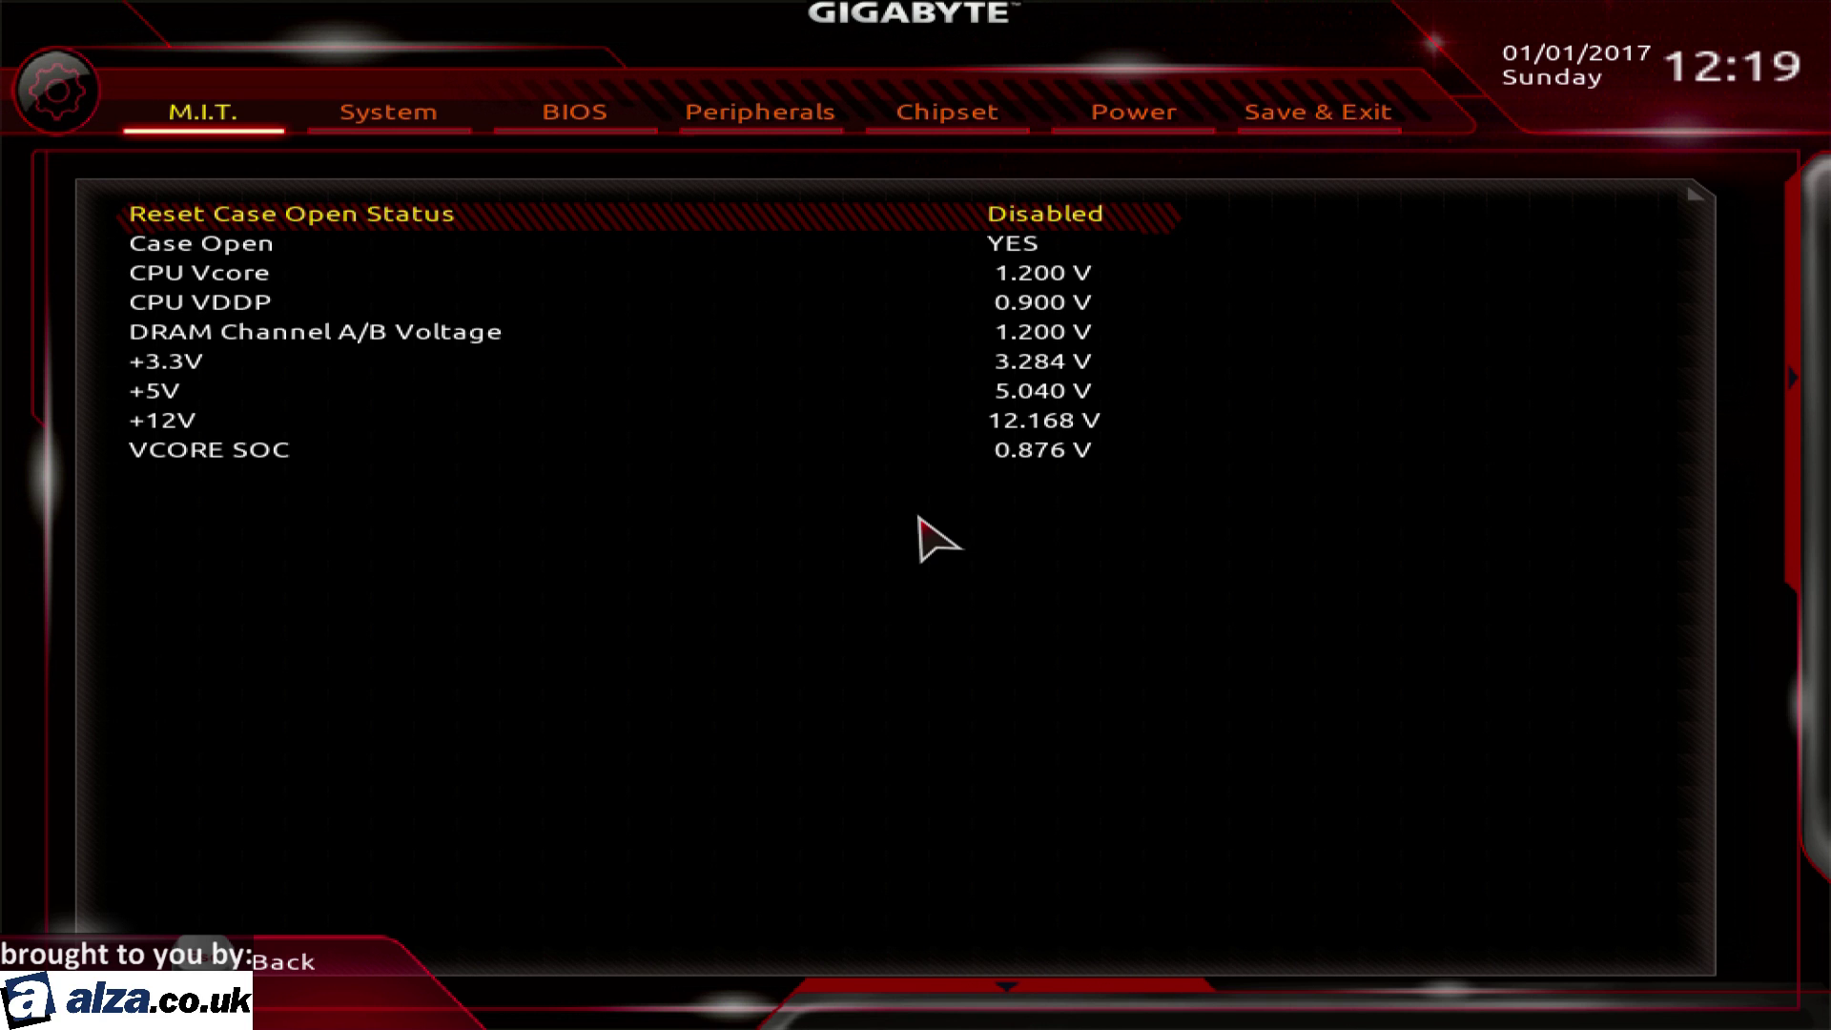
key("Escape")
key("Up")
key("Up")
key("Return")
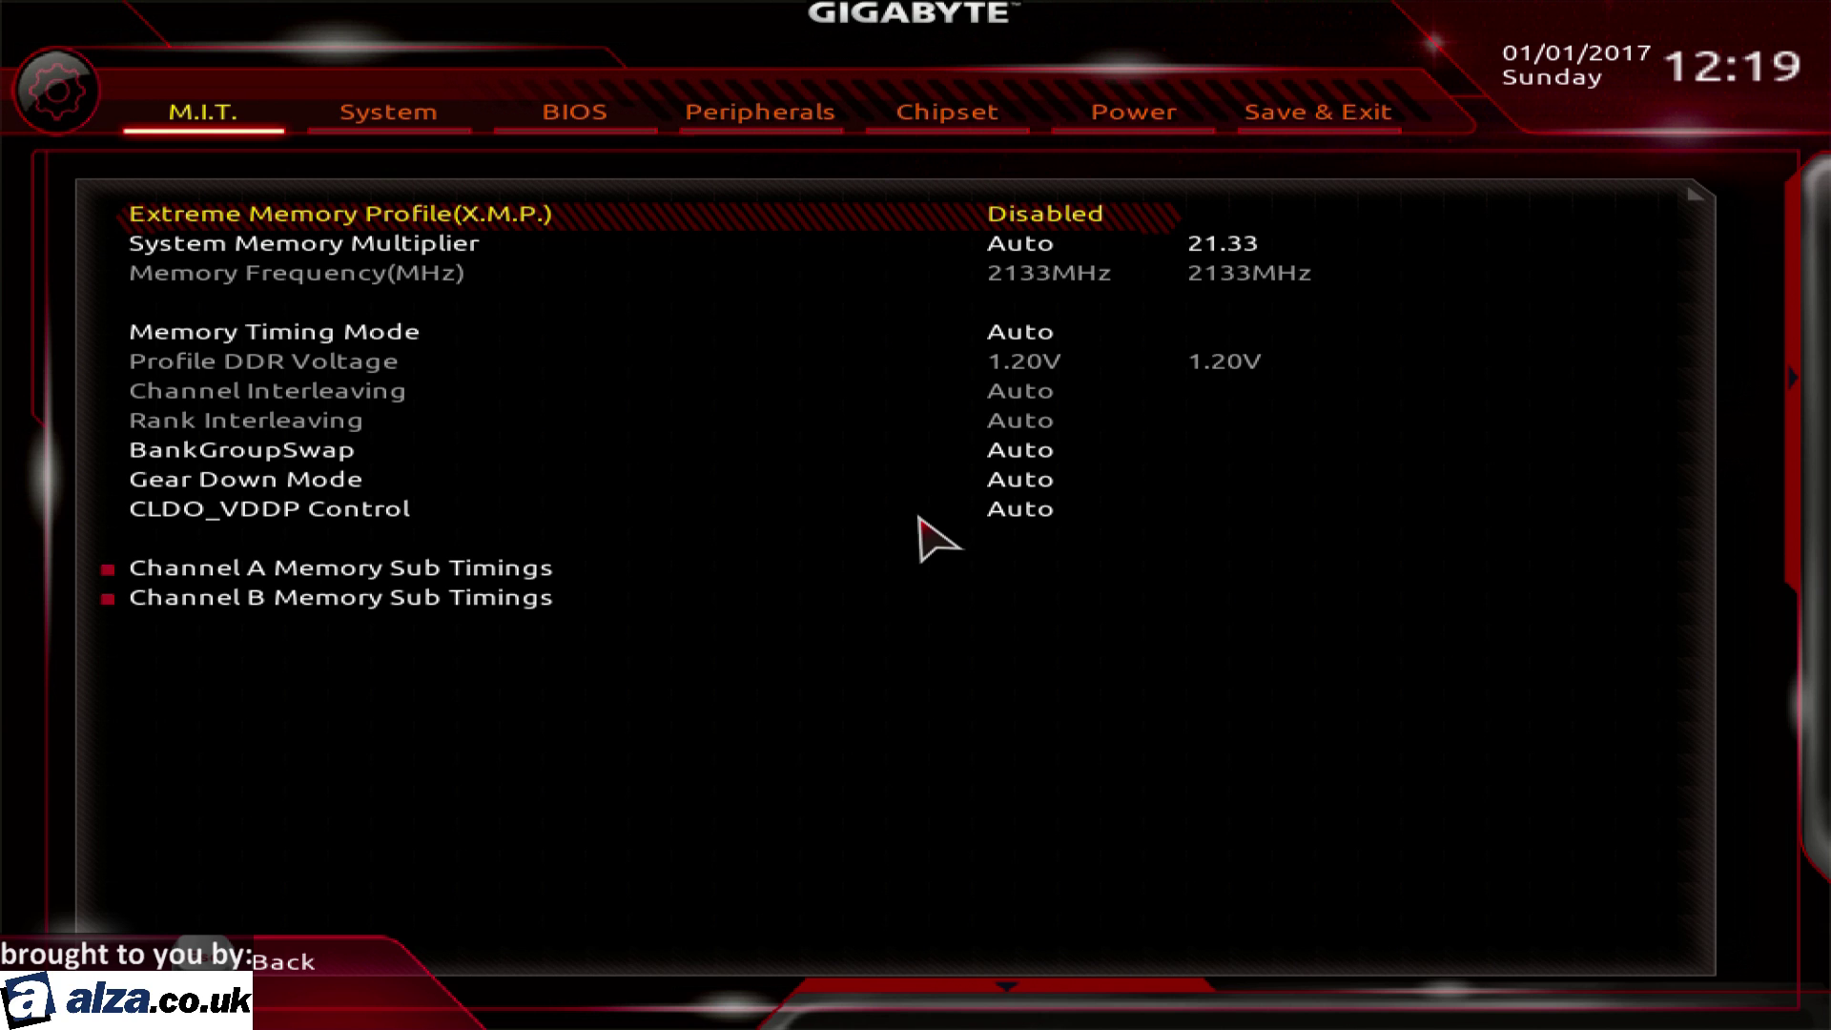
key("Escape")
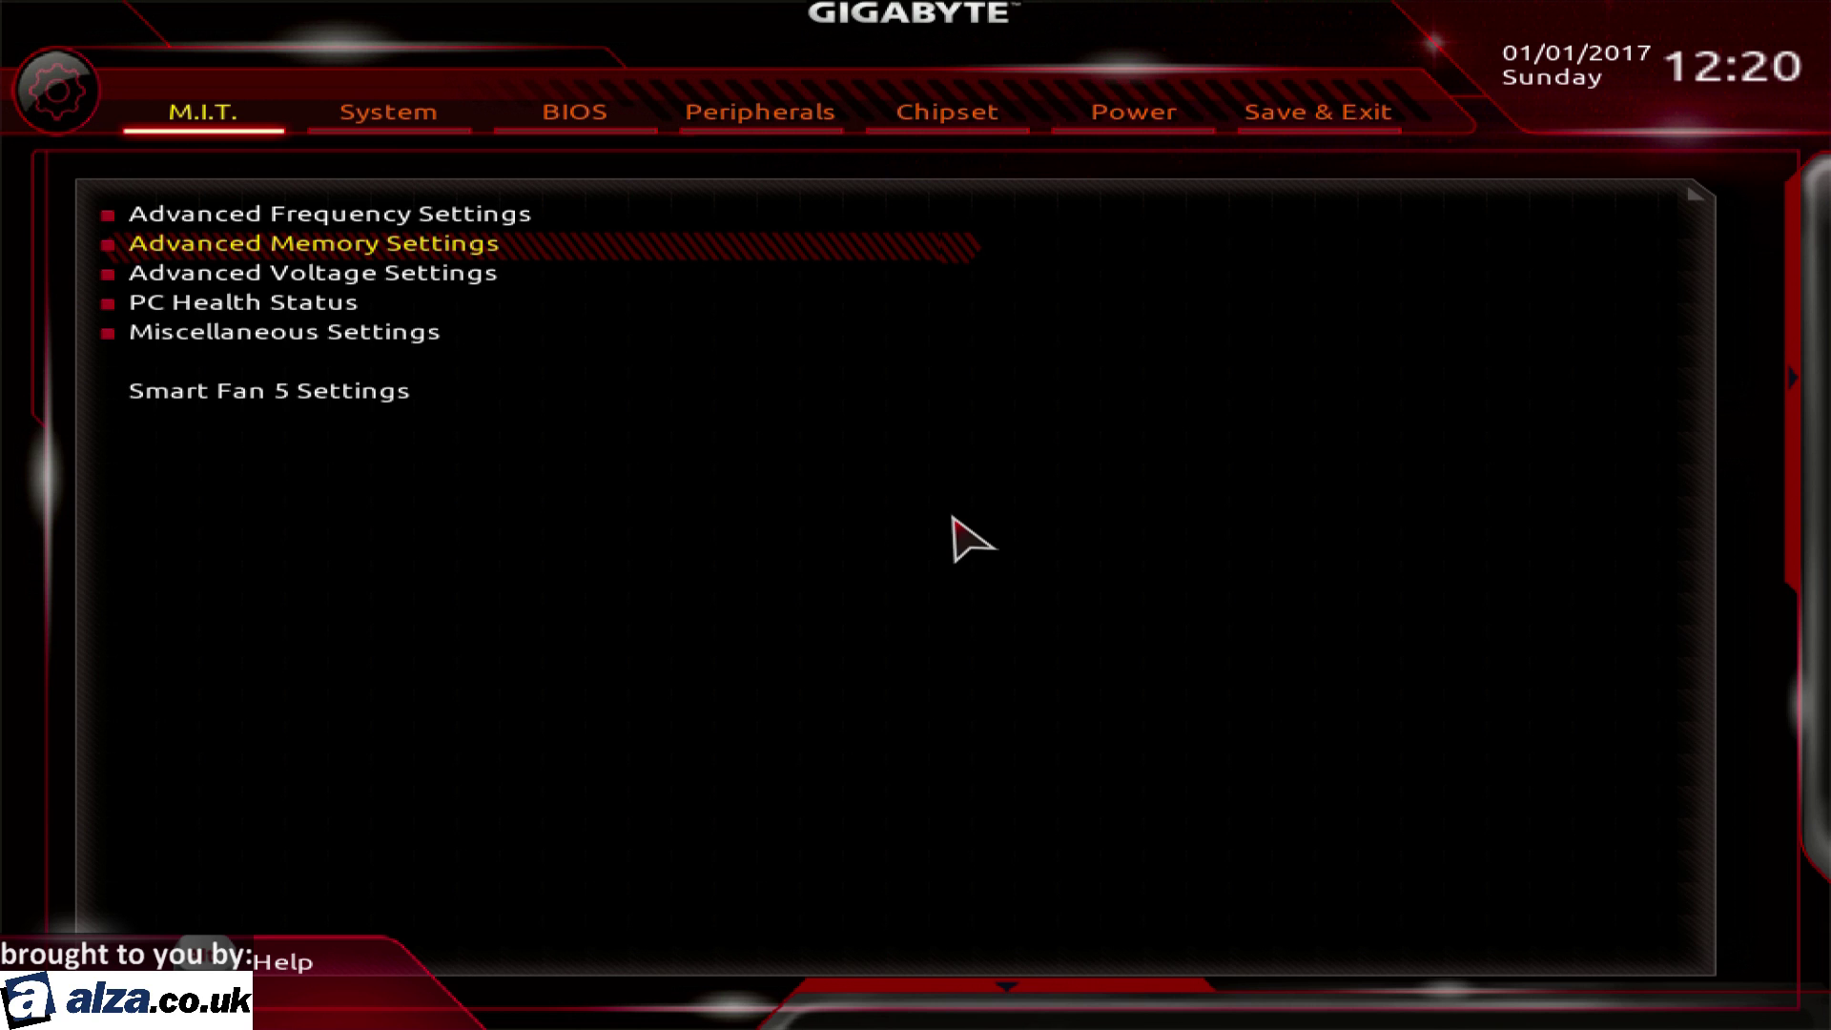
key("Down")
key("Down")
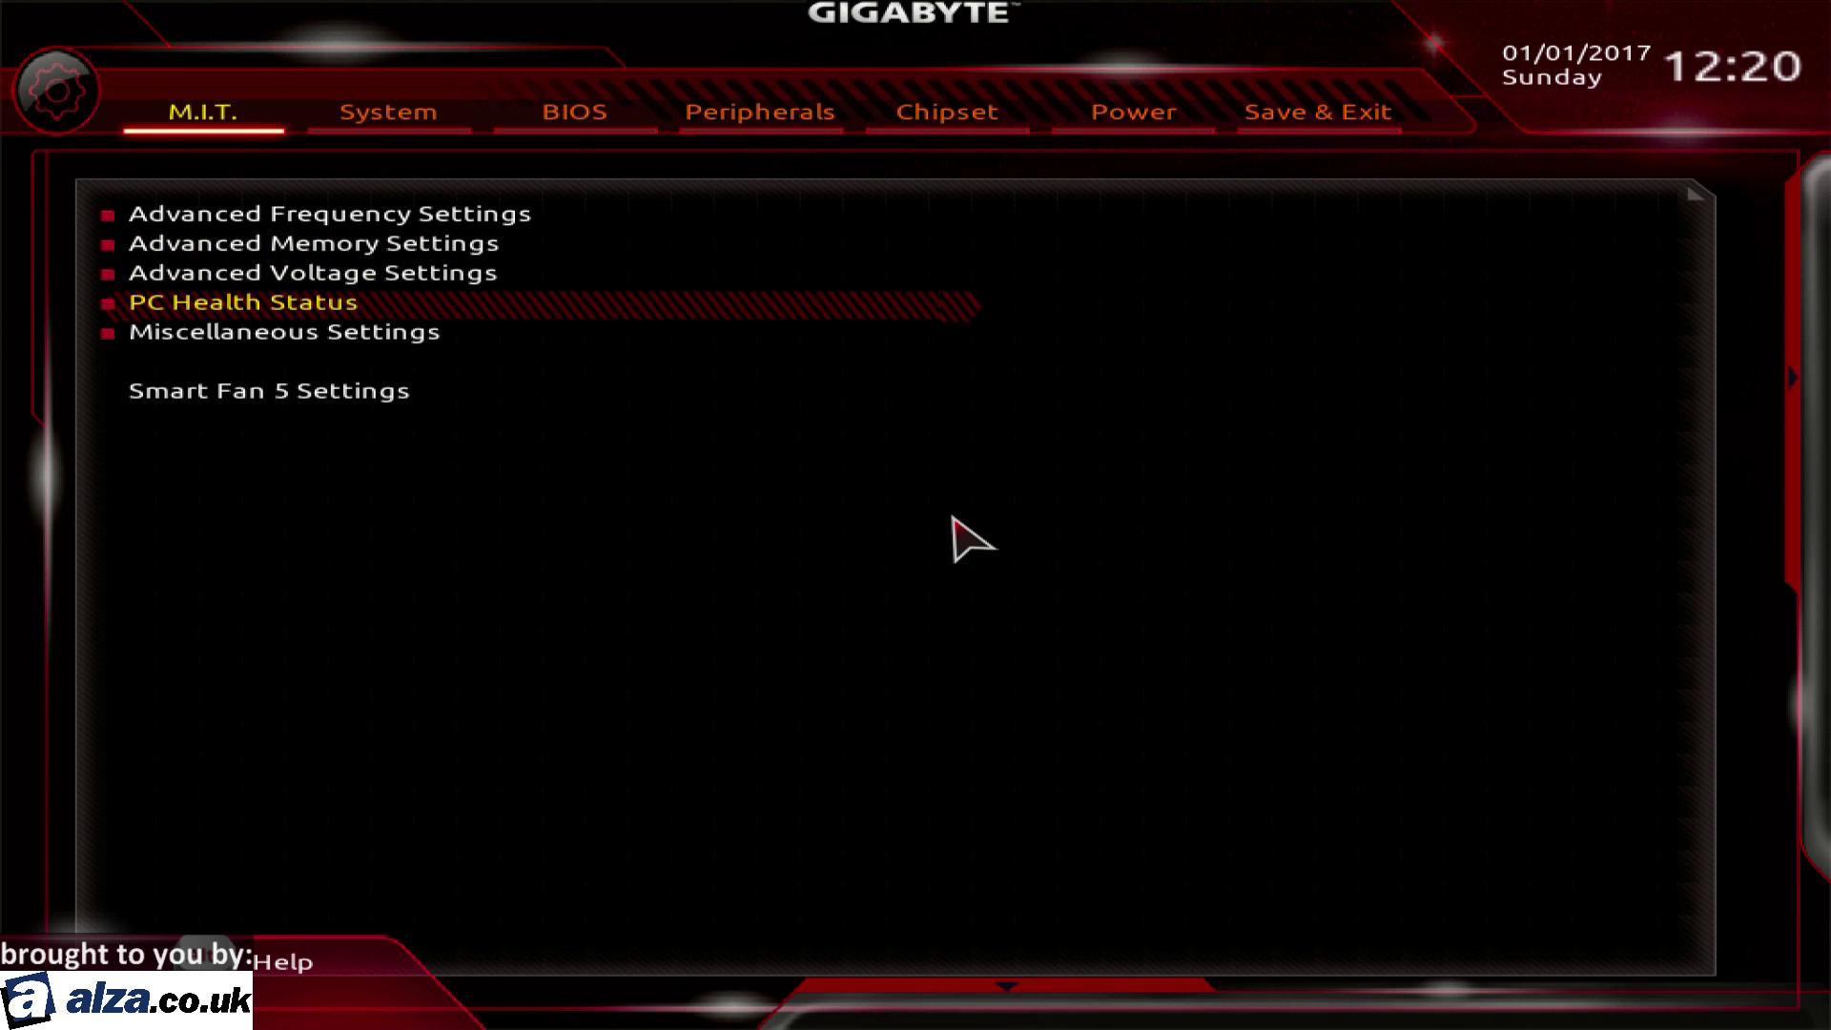
key("Up")
key("Up")
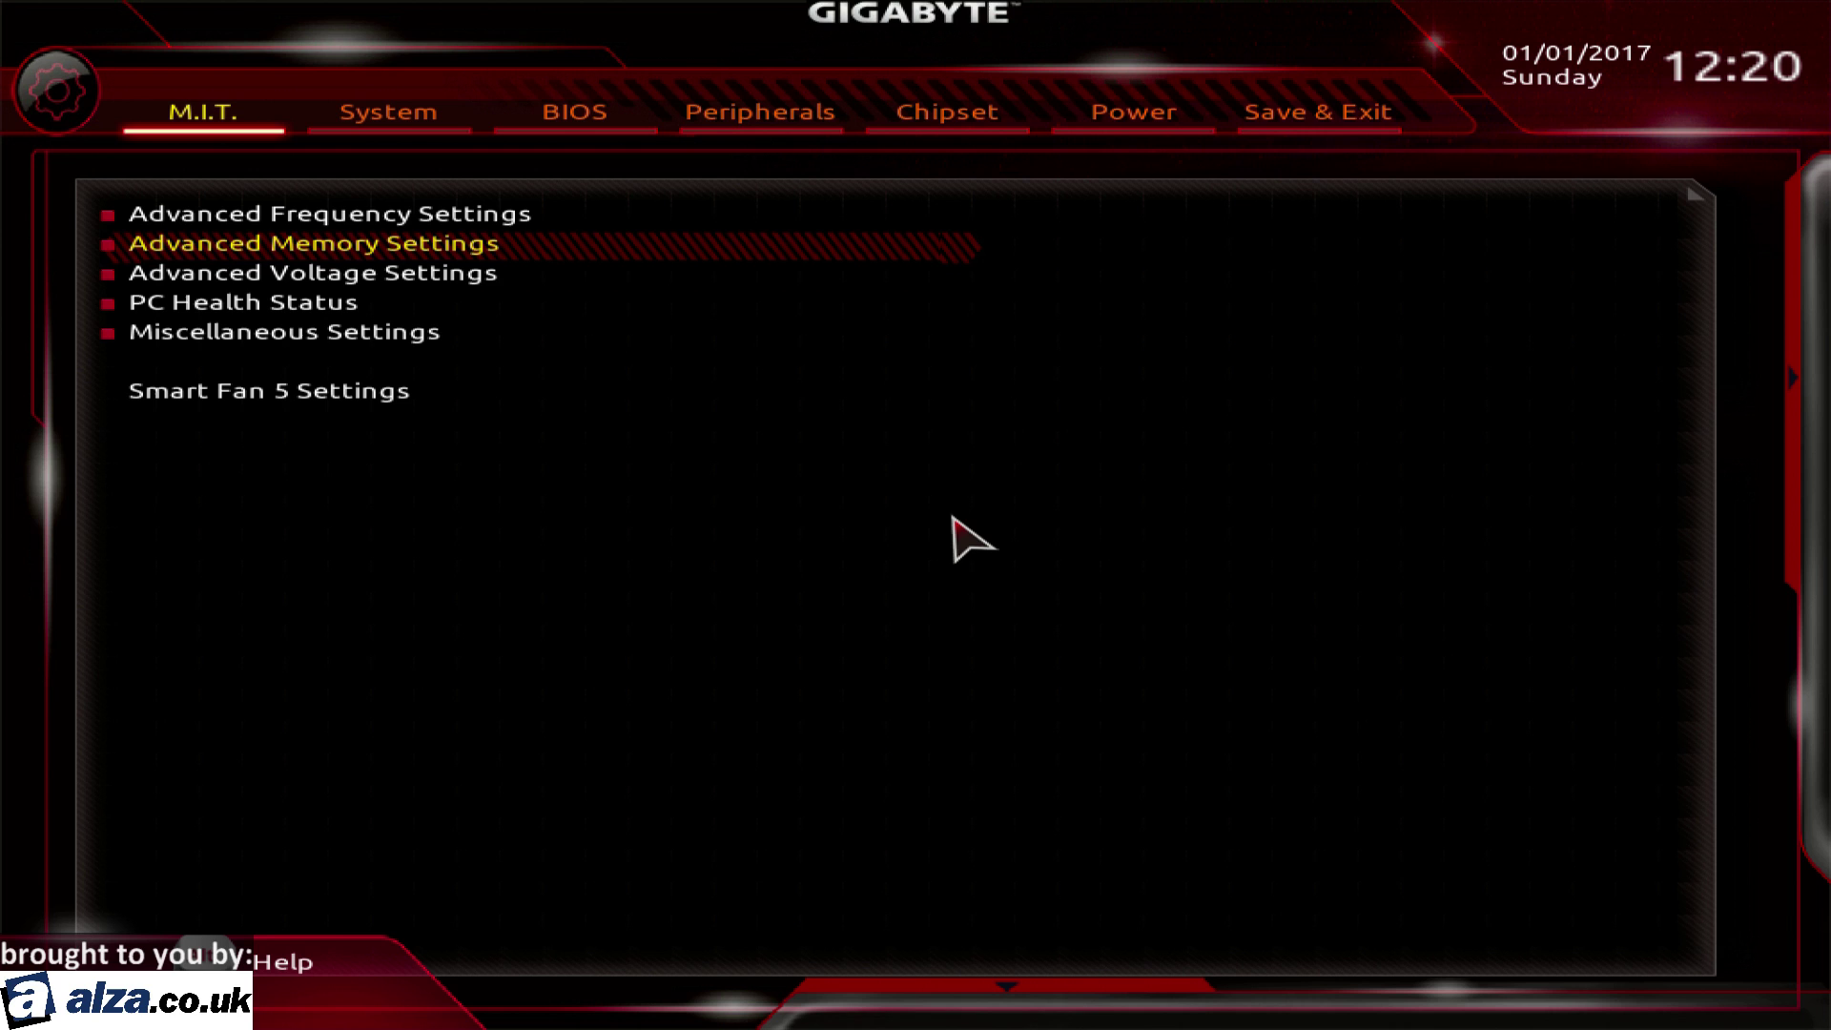
key("Down")
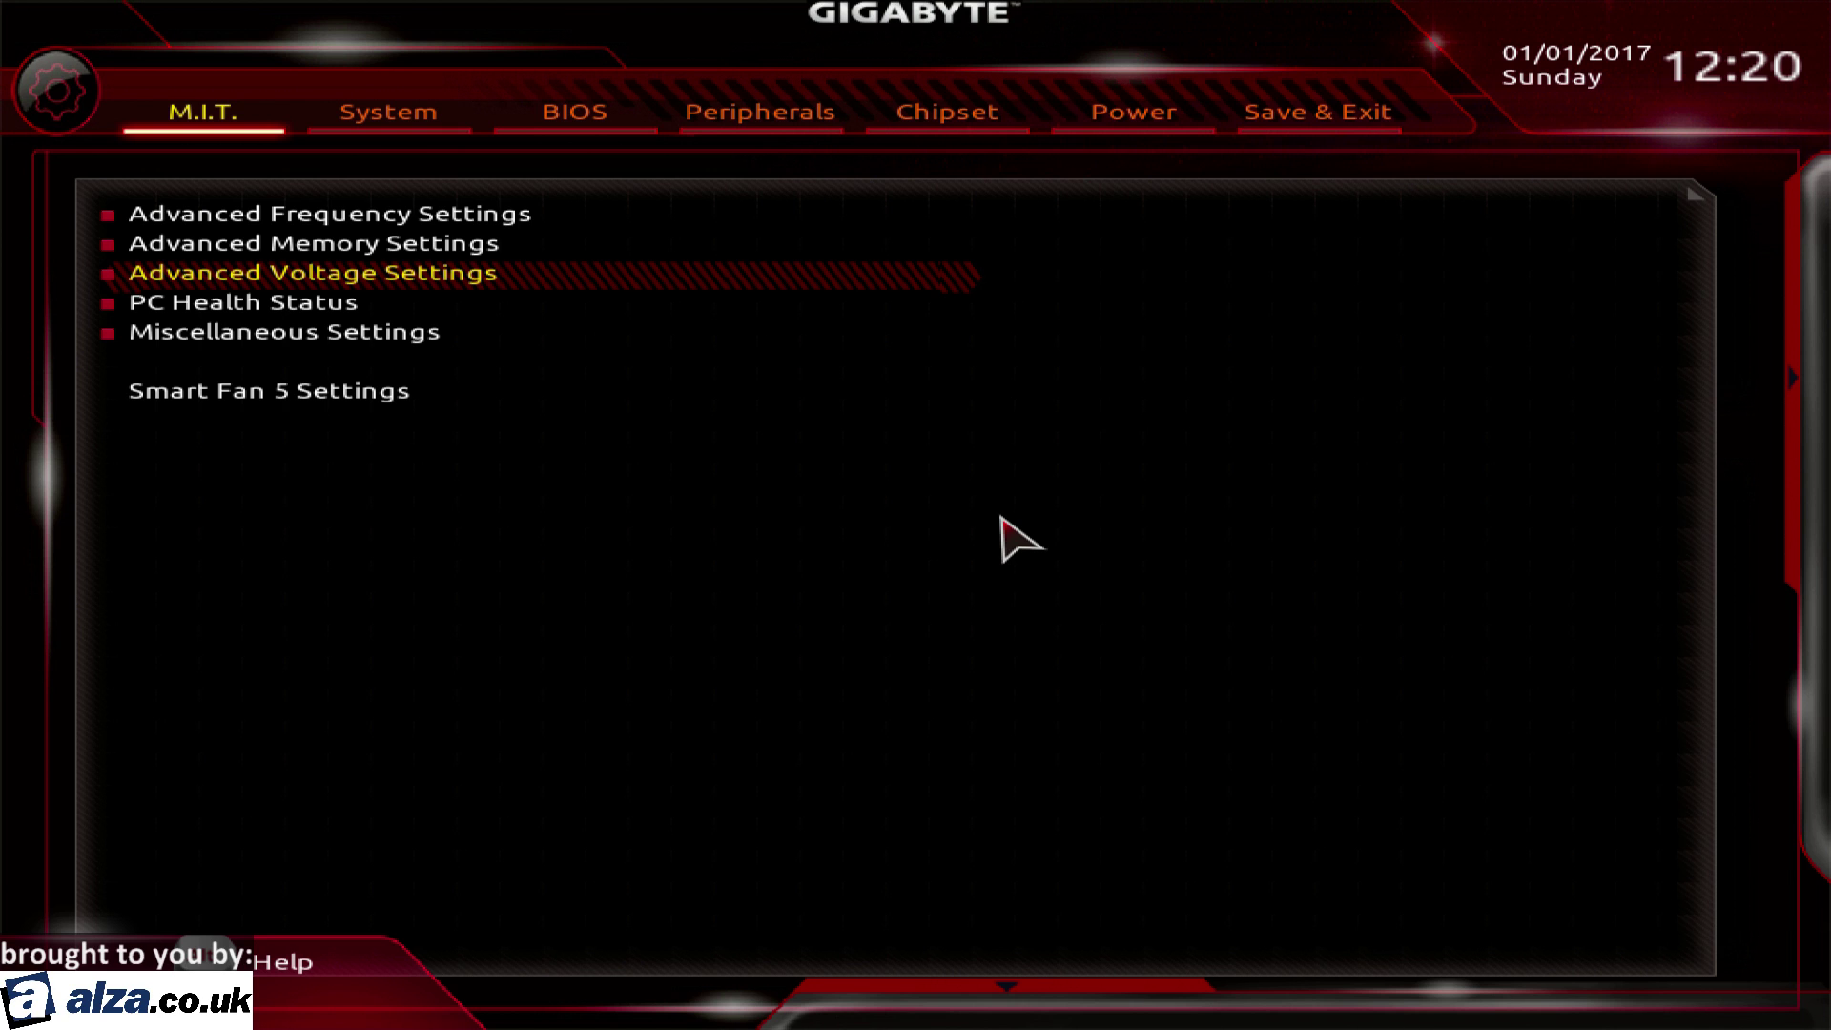
- Confirm Dynamic Vcore(DVID) reads +0.000V in Advanced Voltage Settings, then exit without saving
key("Return")
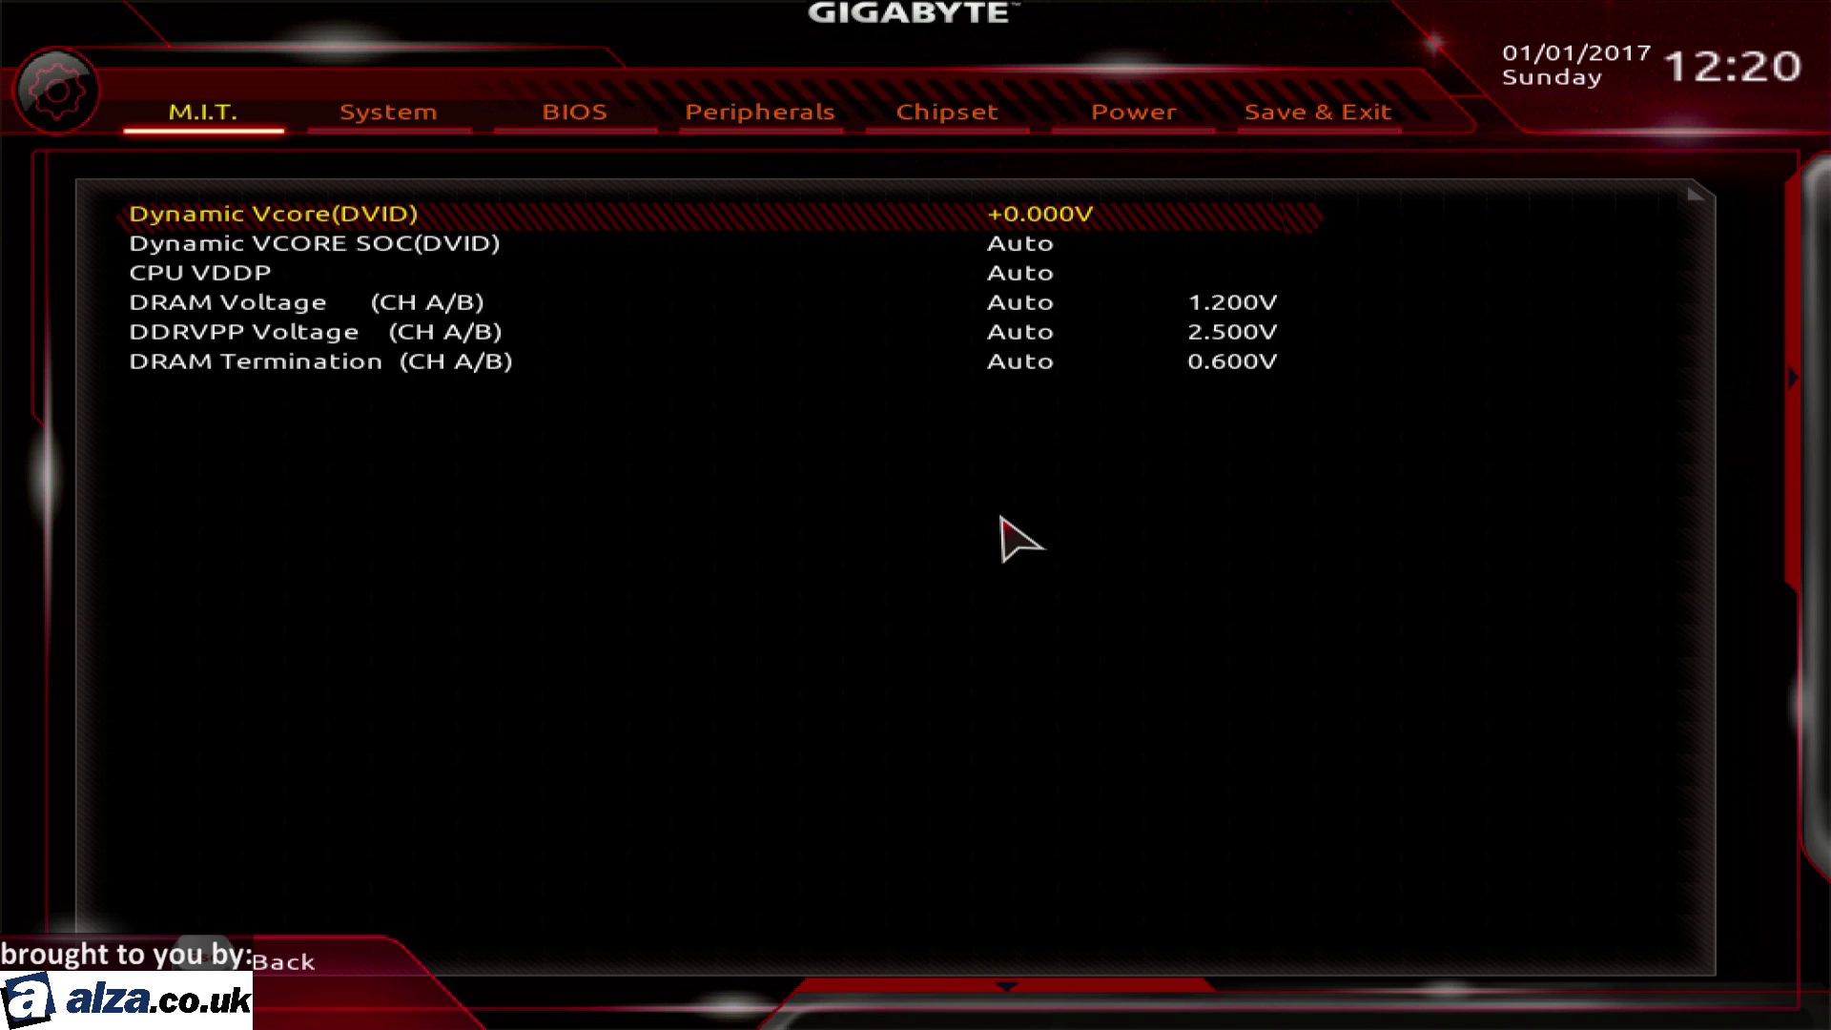
key("Escape")
key("Escape")
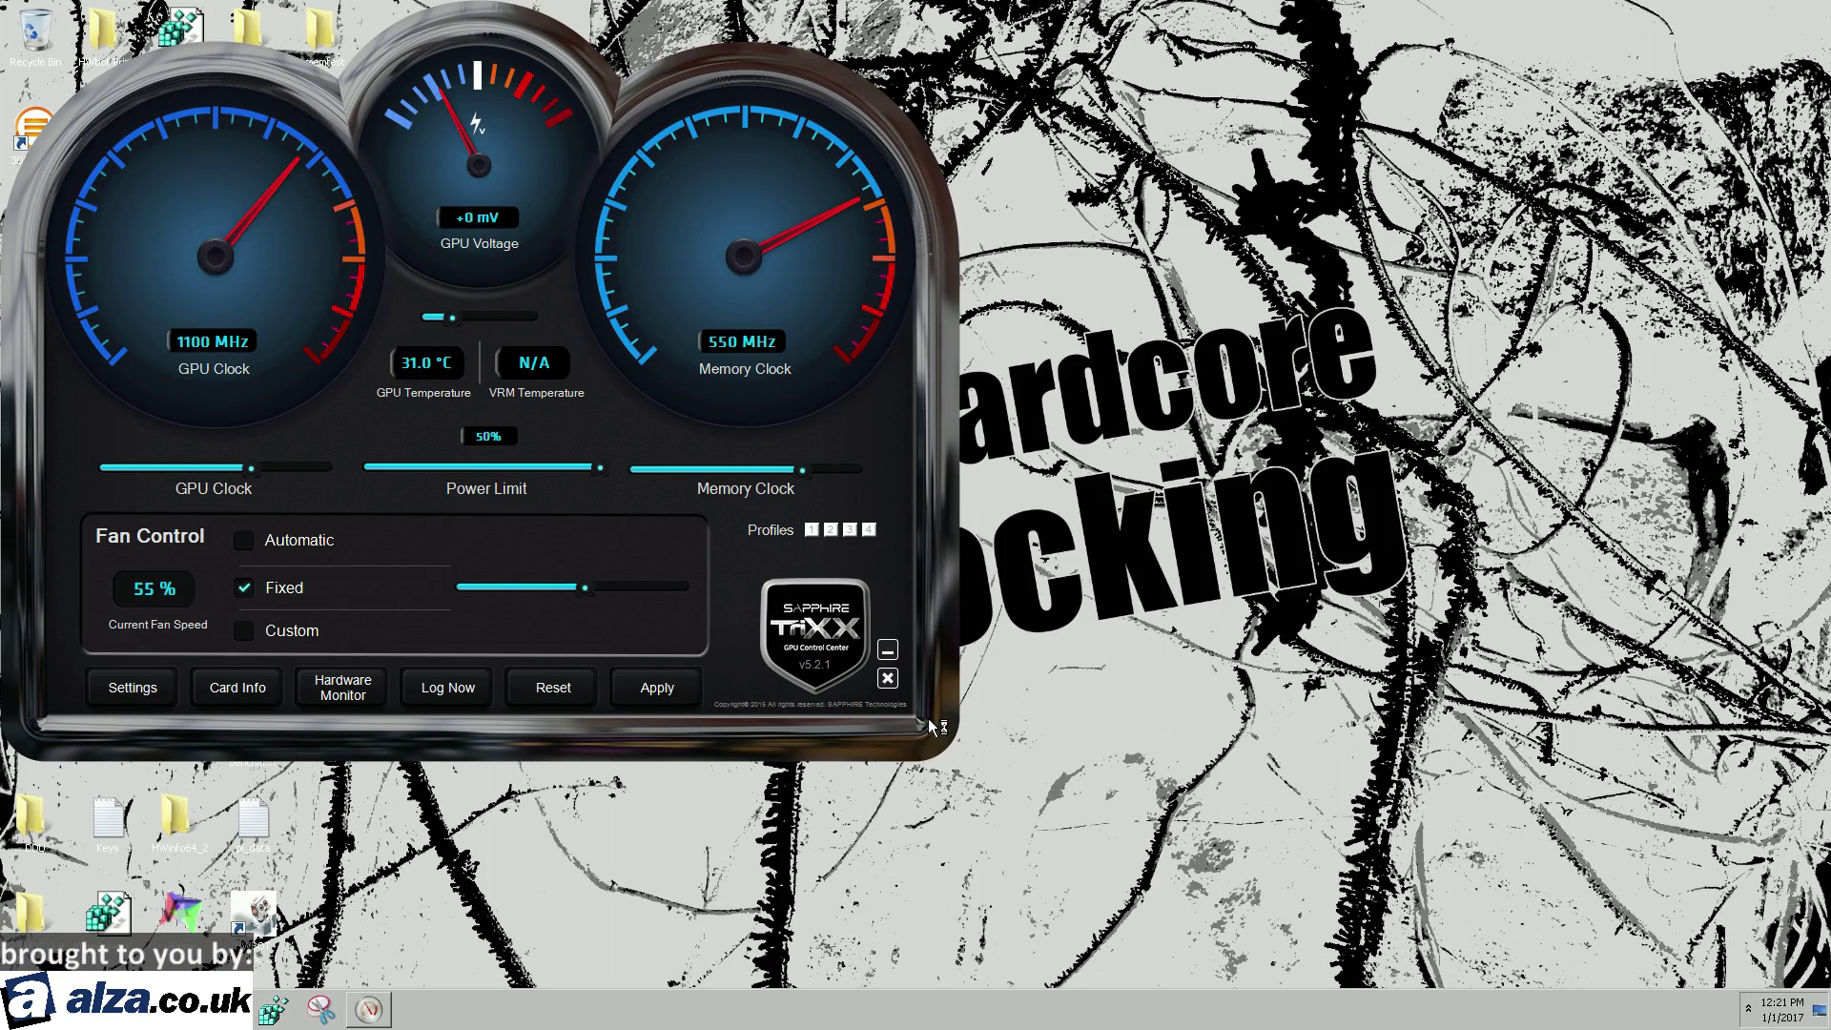
- Close TriXX and check in CPU-Z that the core runs at about 3099 MHz
left_click(888, 678)
left_click(109, 713)
double_click(110, 714)
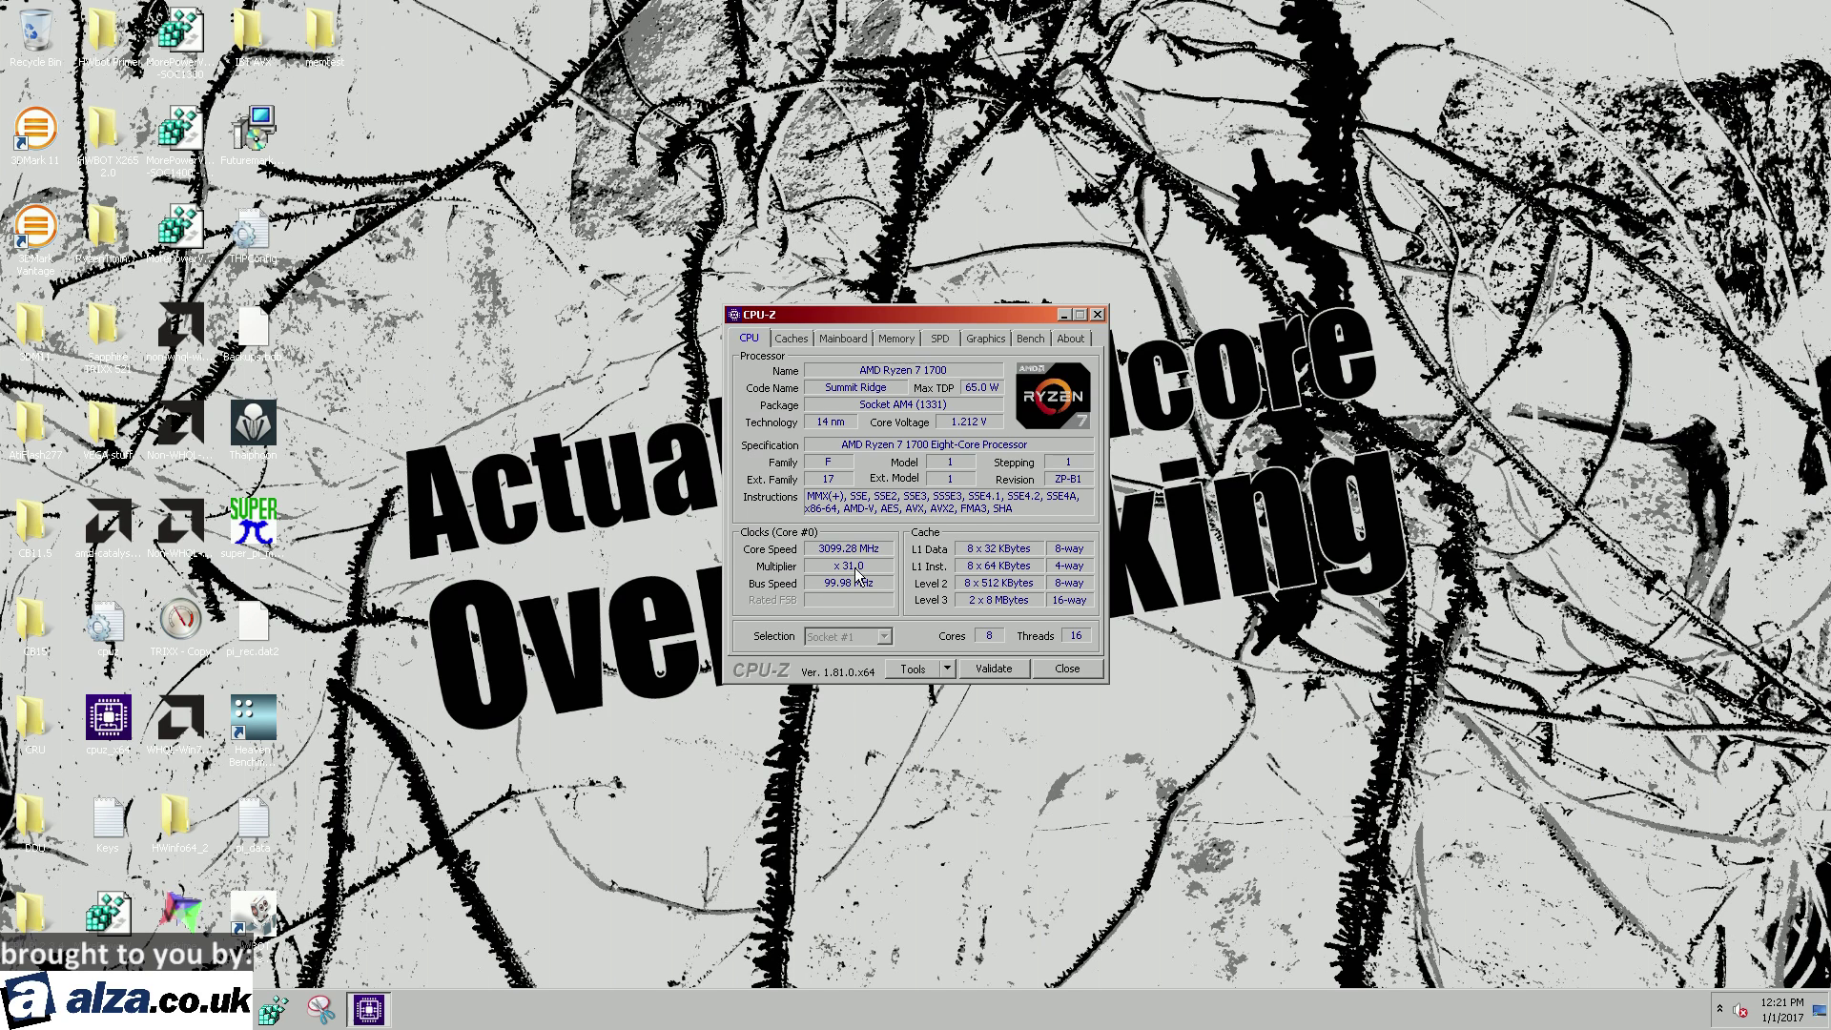
left_click(1098, 314)
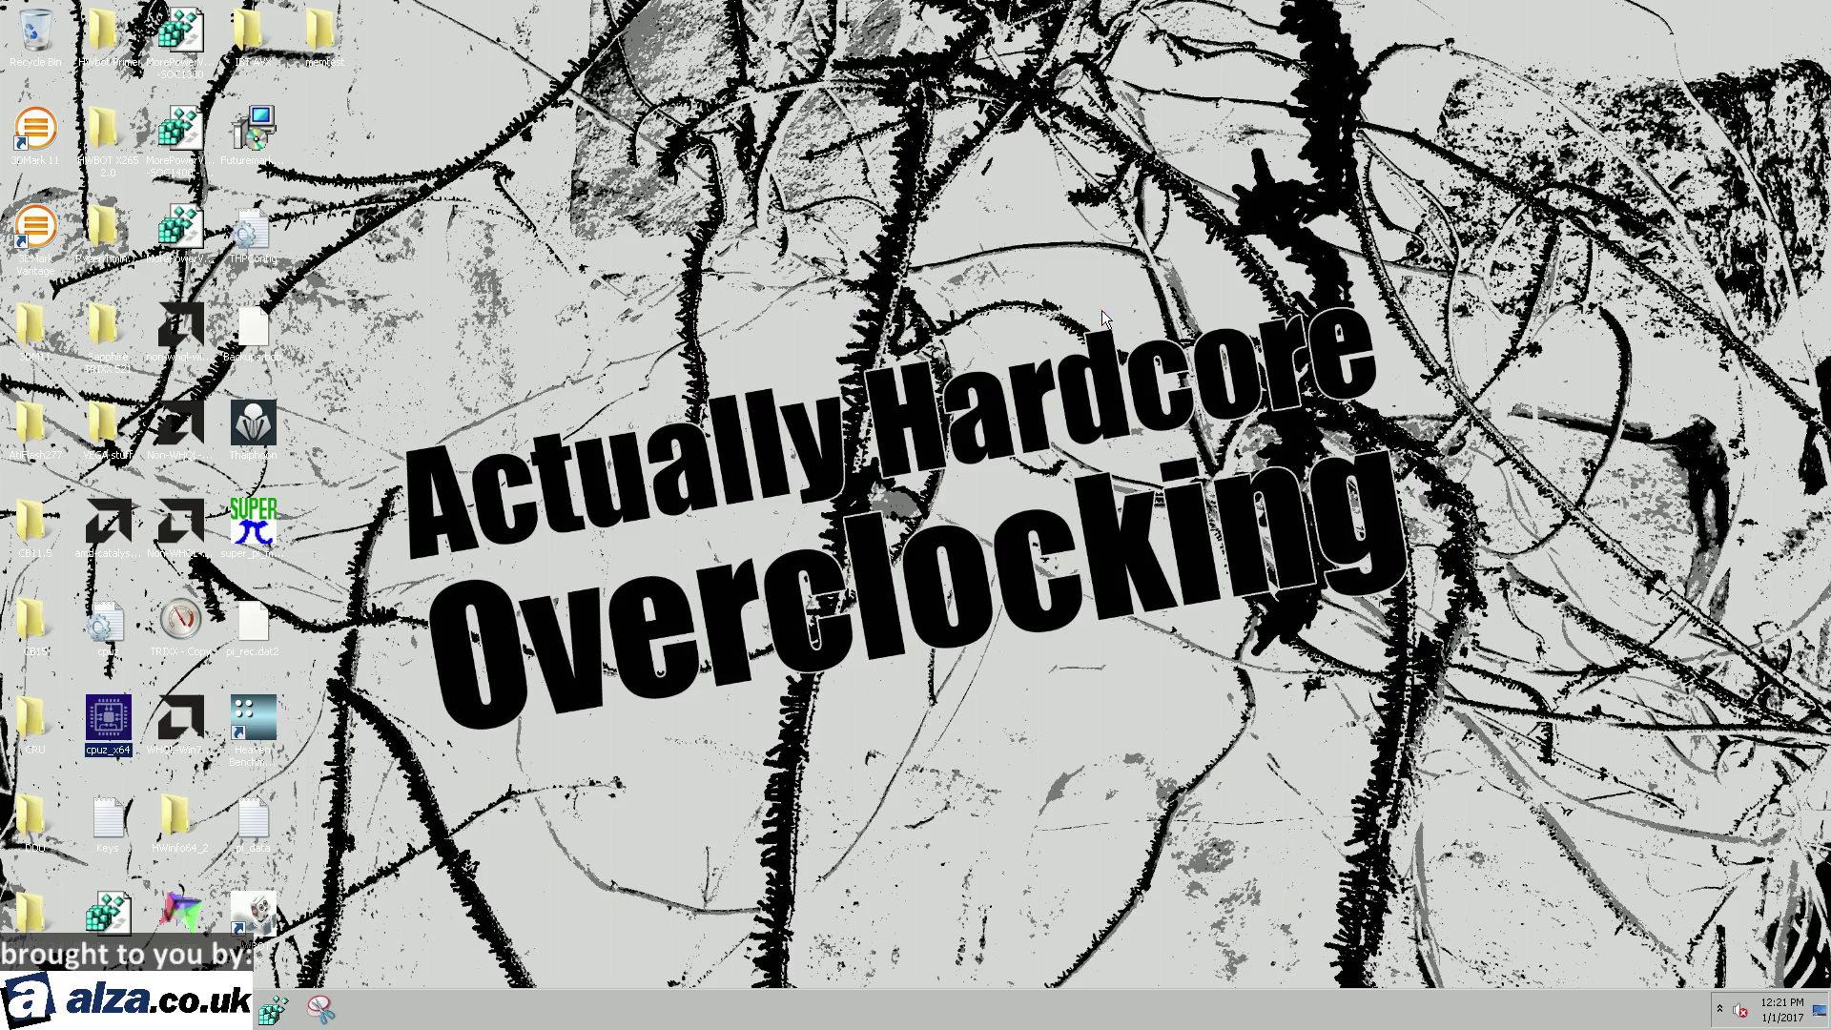
- Restart Windows from the Start menu's shutdown options
key("super")
left_click(322, 968)
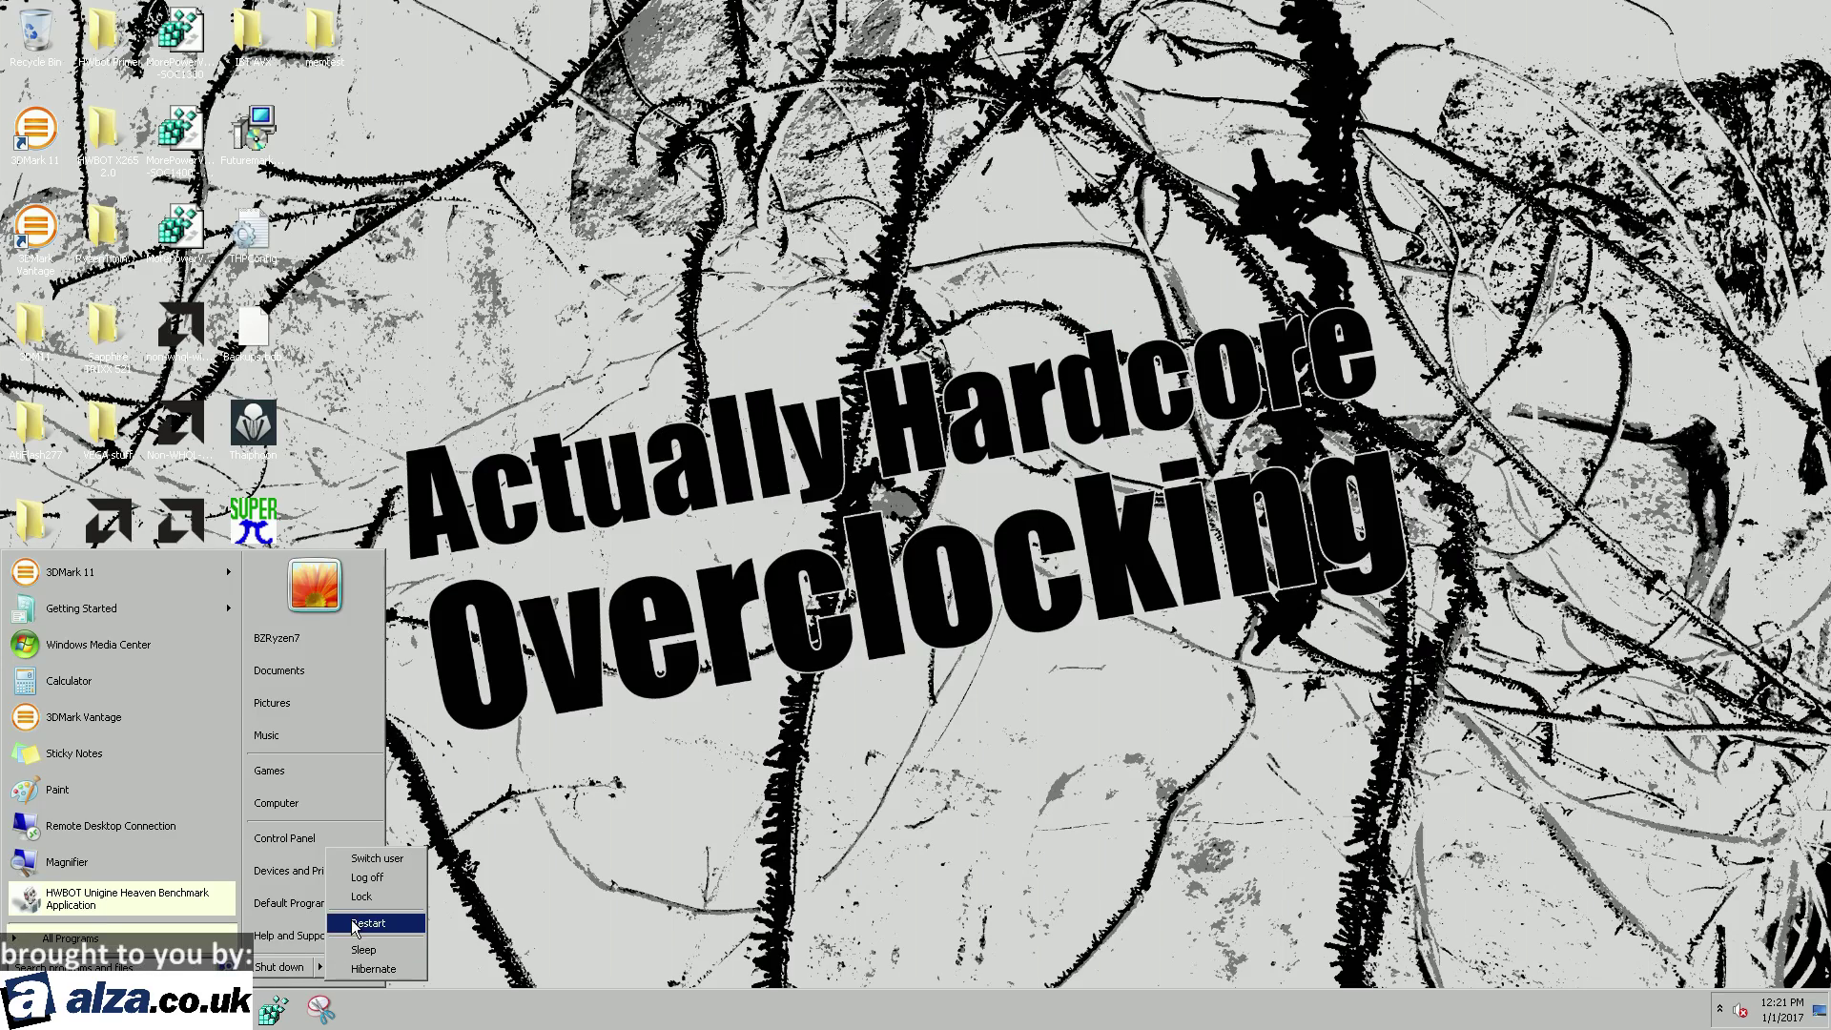
left_click(372, 913)
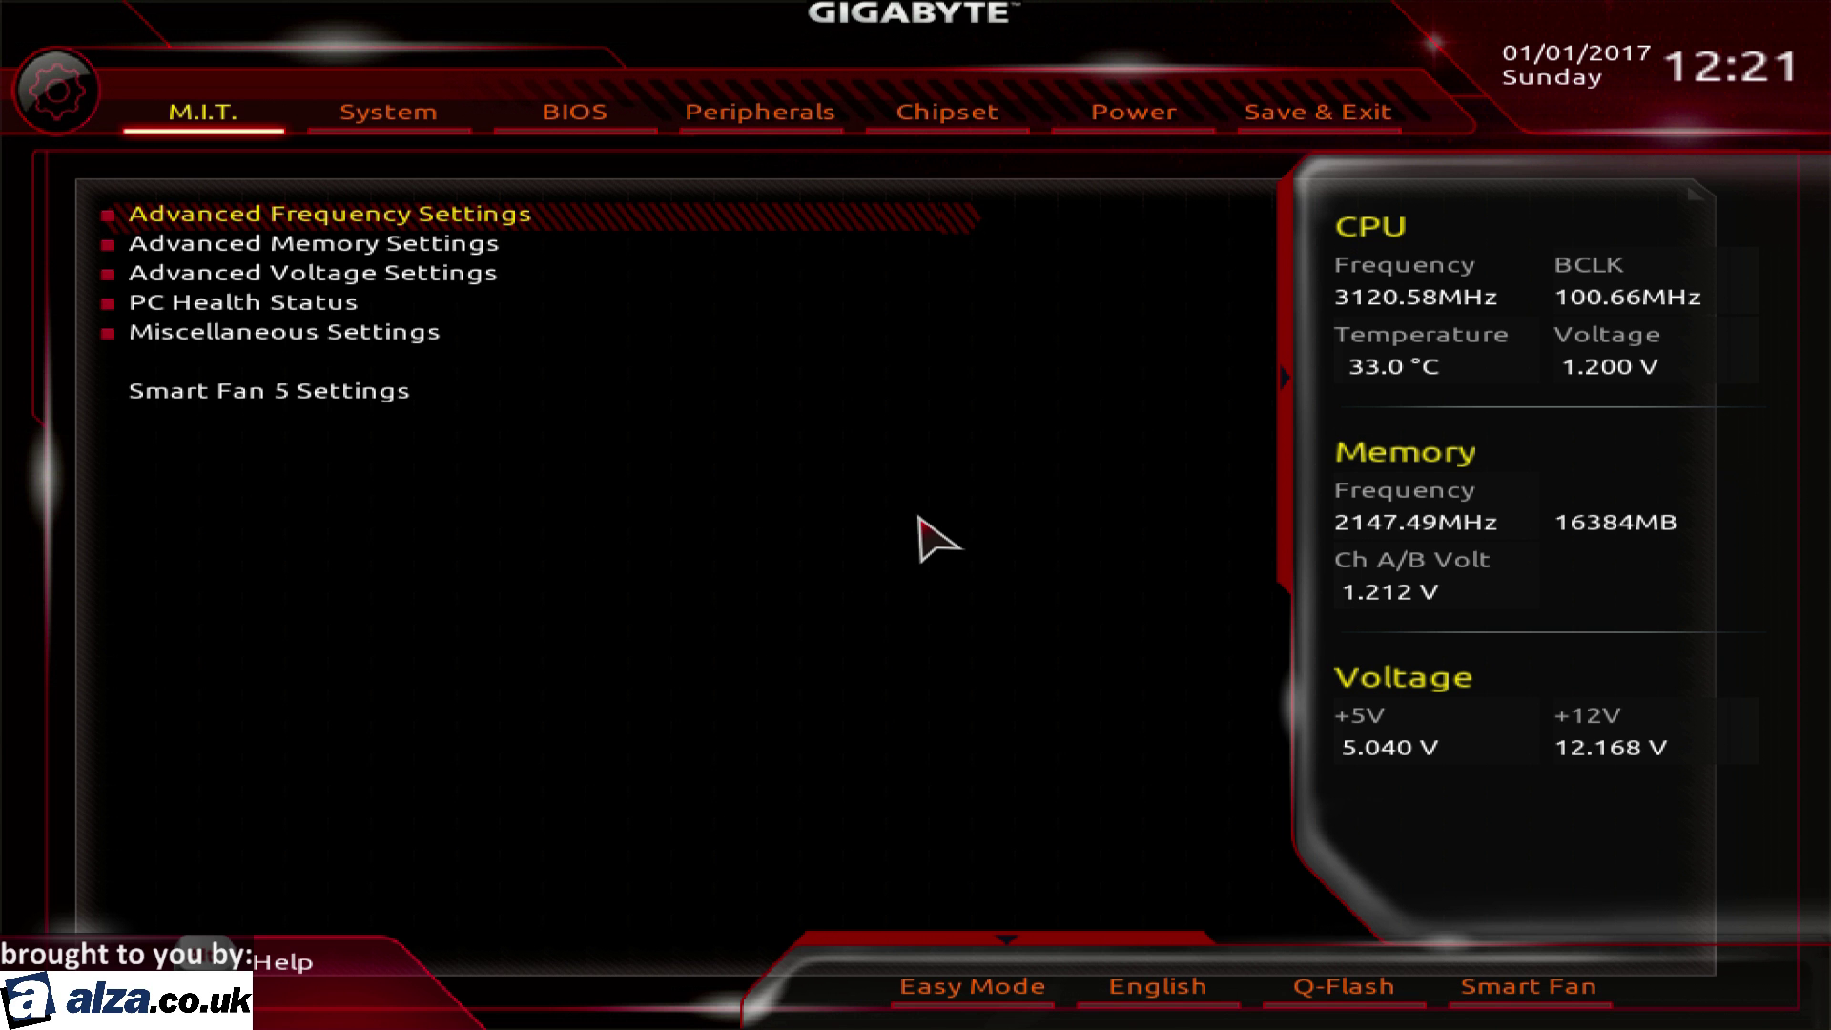
- Enter 0.2 as the Dynamic Vcore(DVID) offset in Advanced Voltage Settings, giving +0.204V
key("Down")
key("Down")
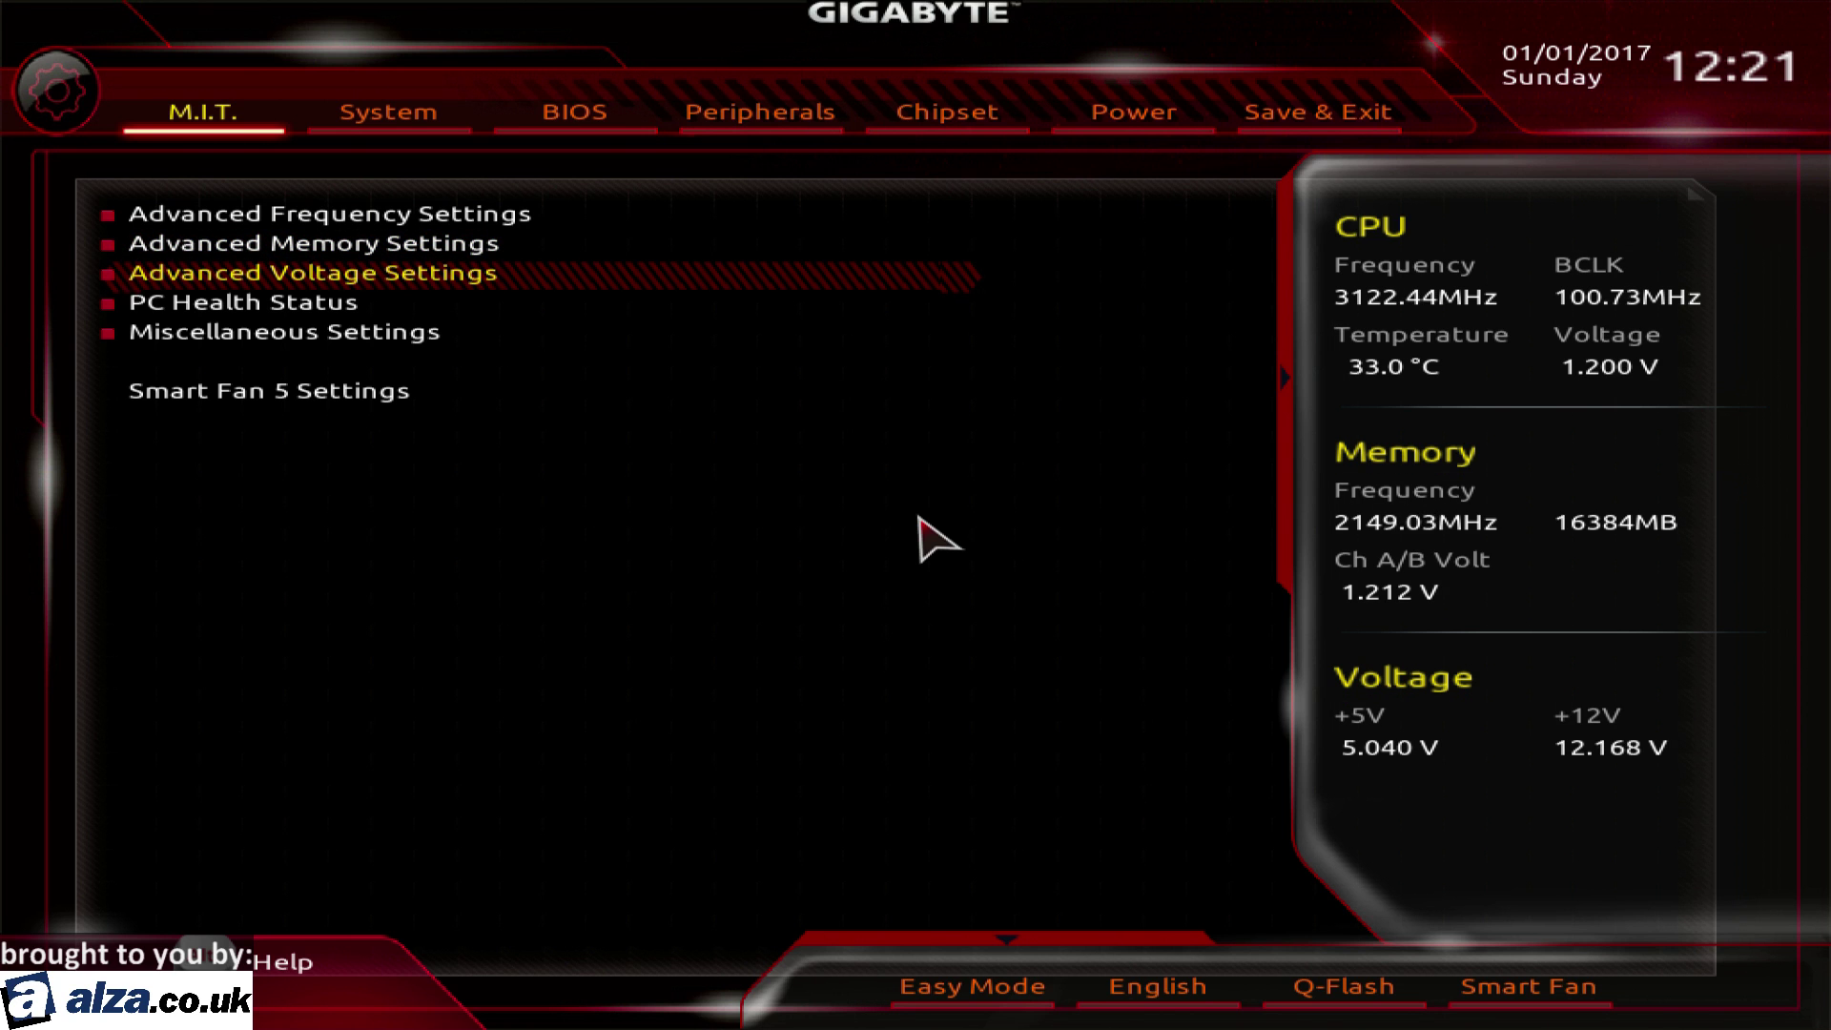
key("Tab")
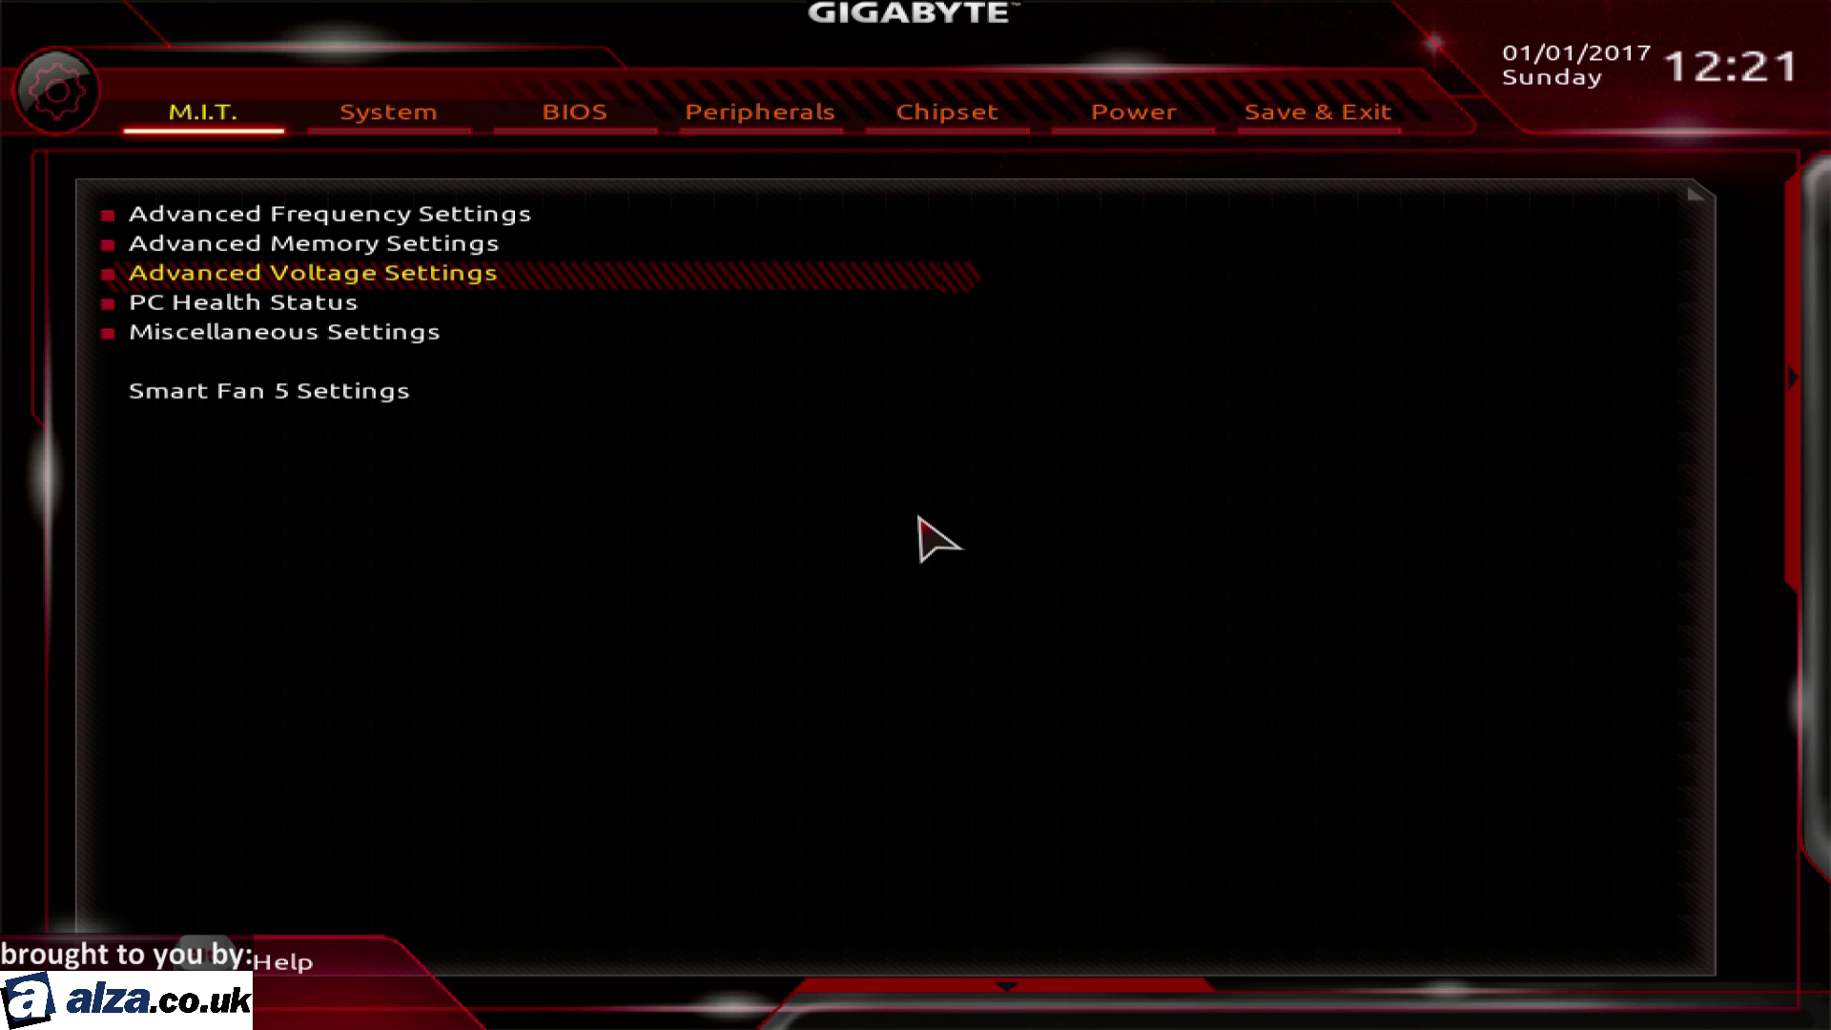
key("Return")
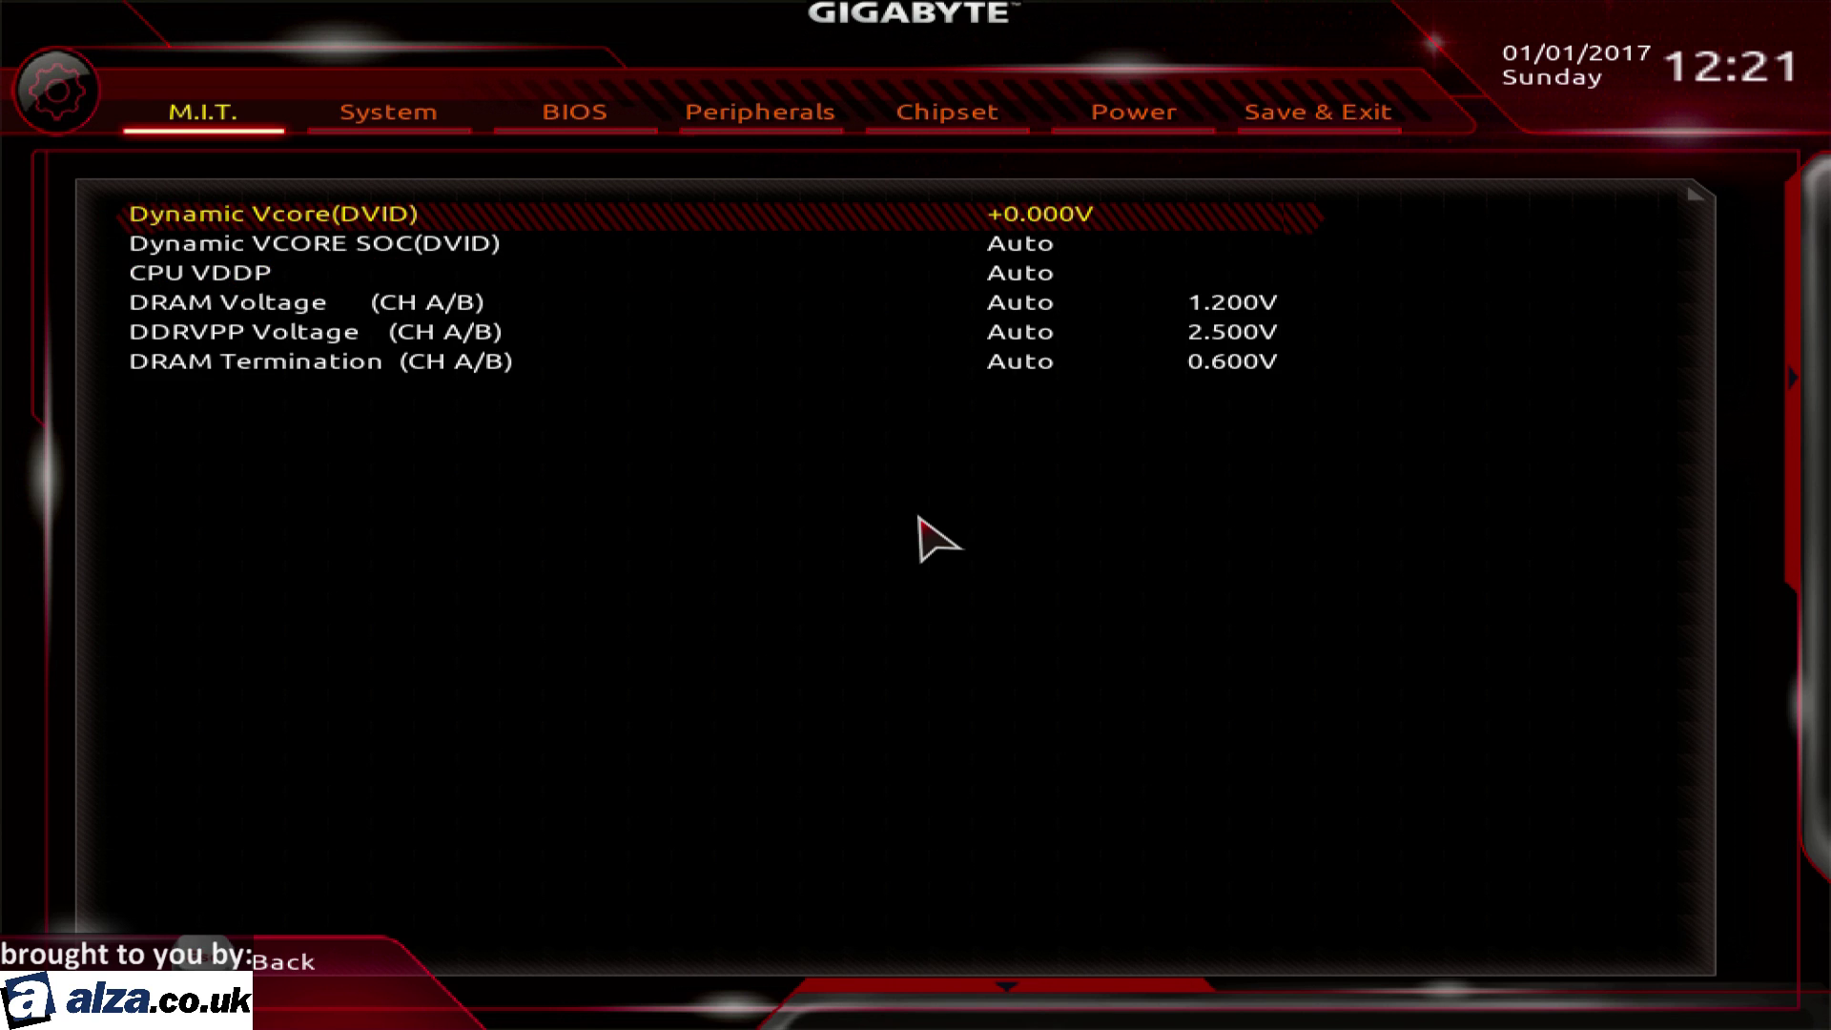
type("2")
key("BackSpace")
type("0")
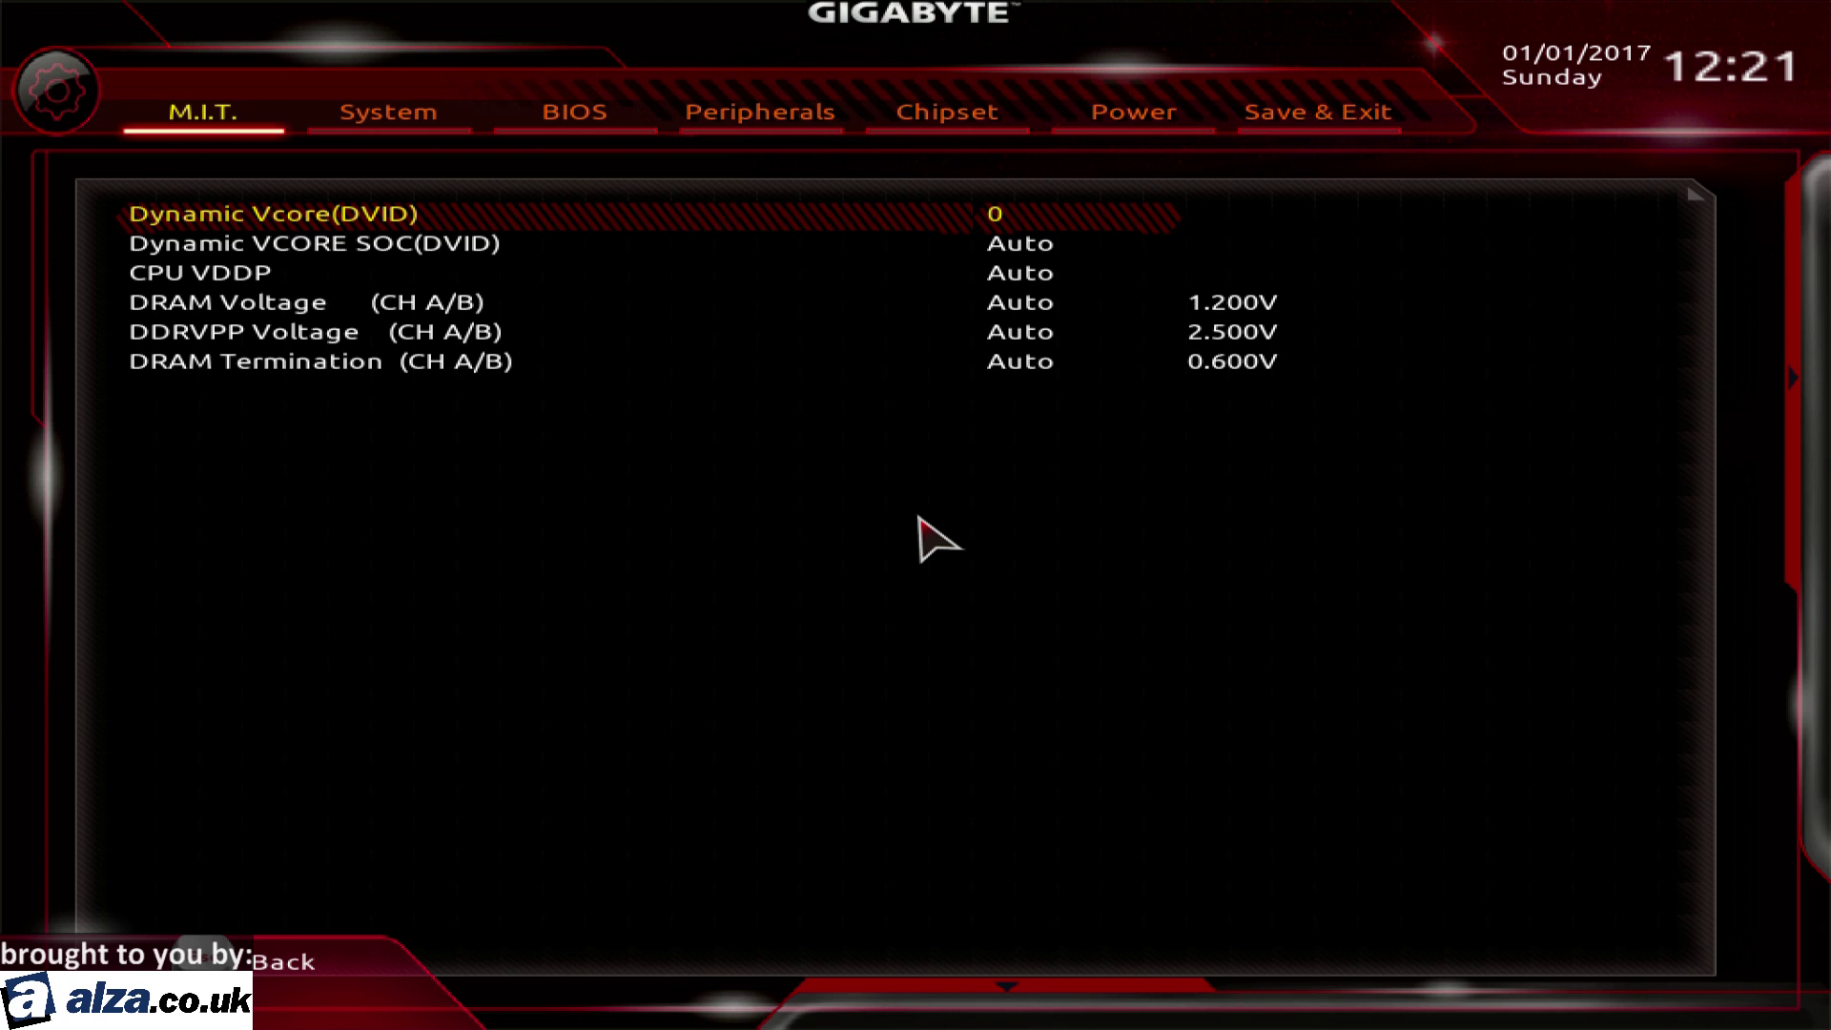
type(".2")
key("Return")
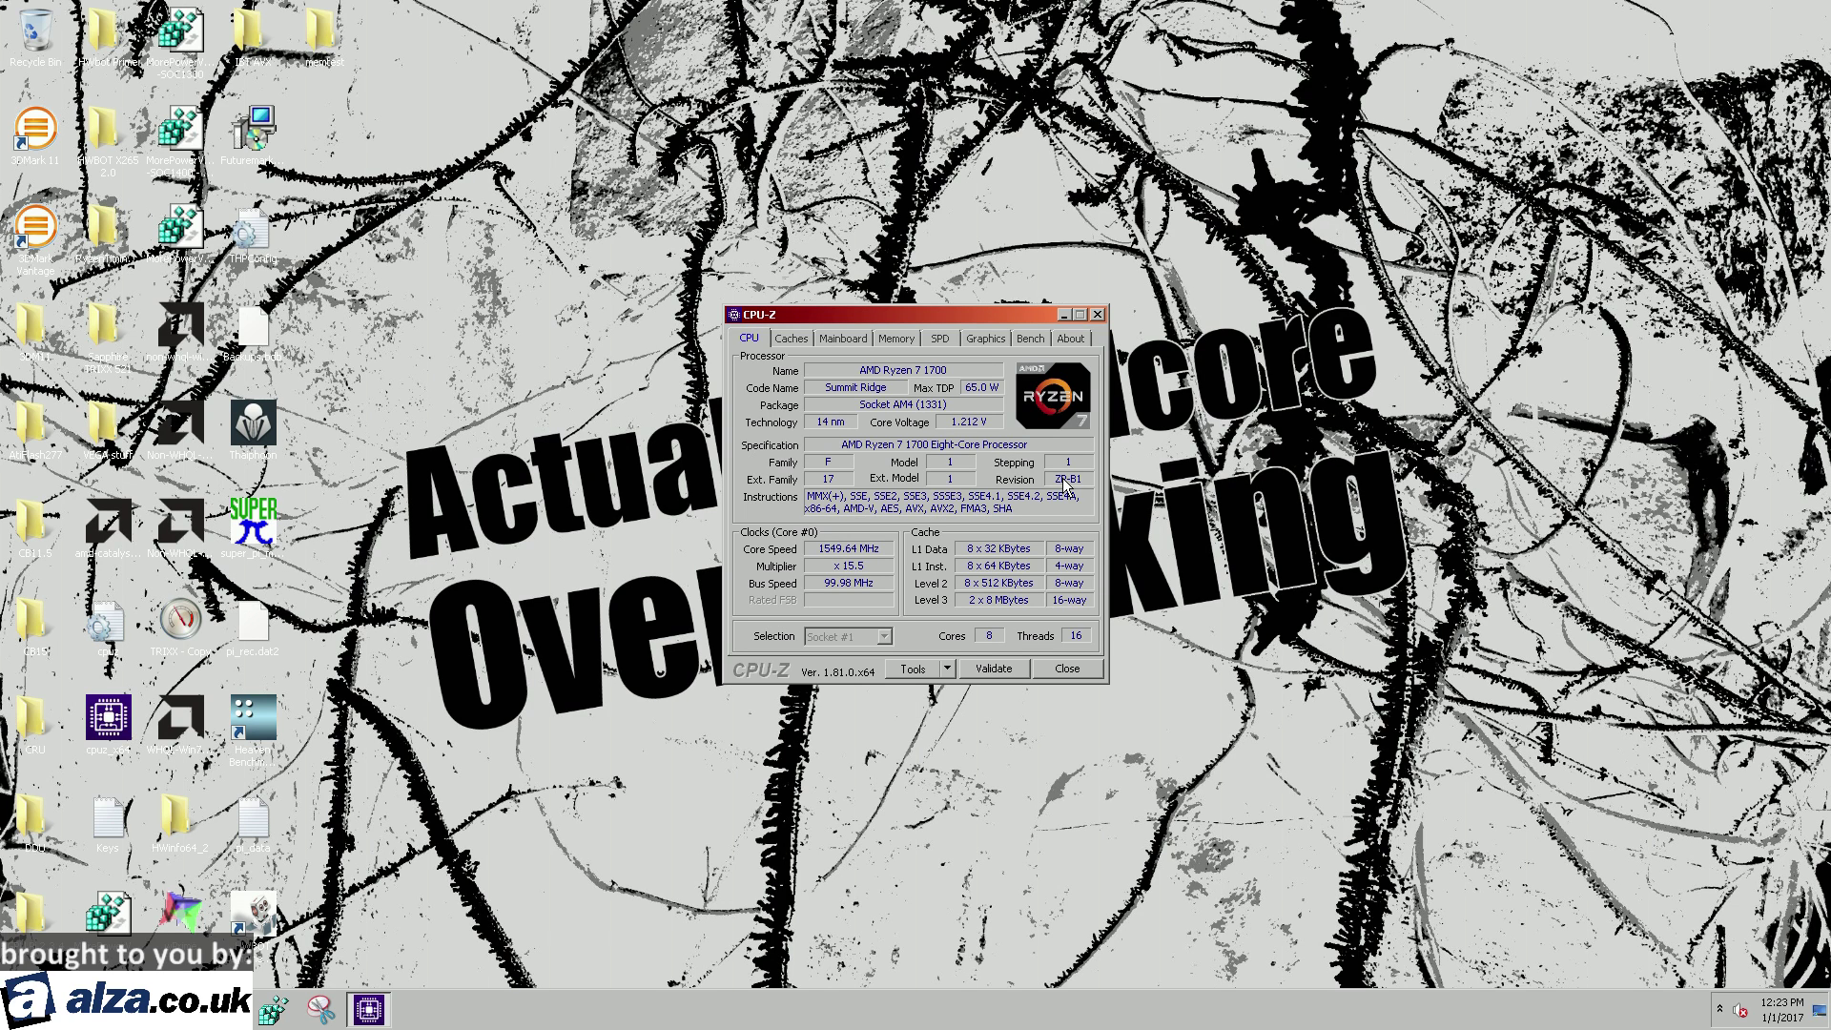
- Move the CPU-Z window up-left to read the 1549 MHz core speed at x15.5
left_click_drag(914, 316, 592, 260)
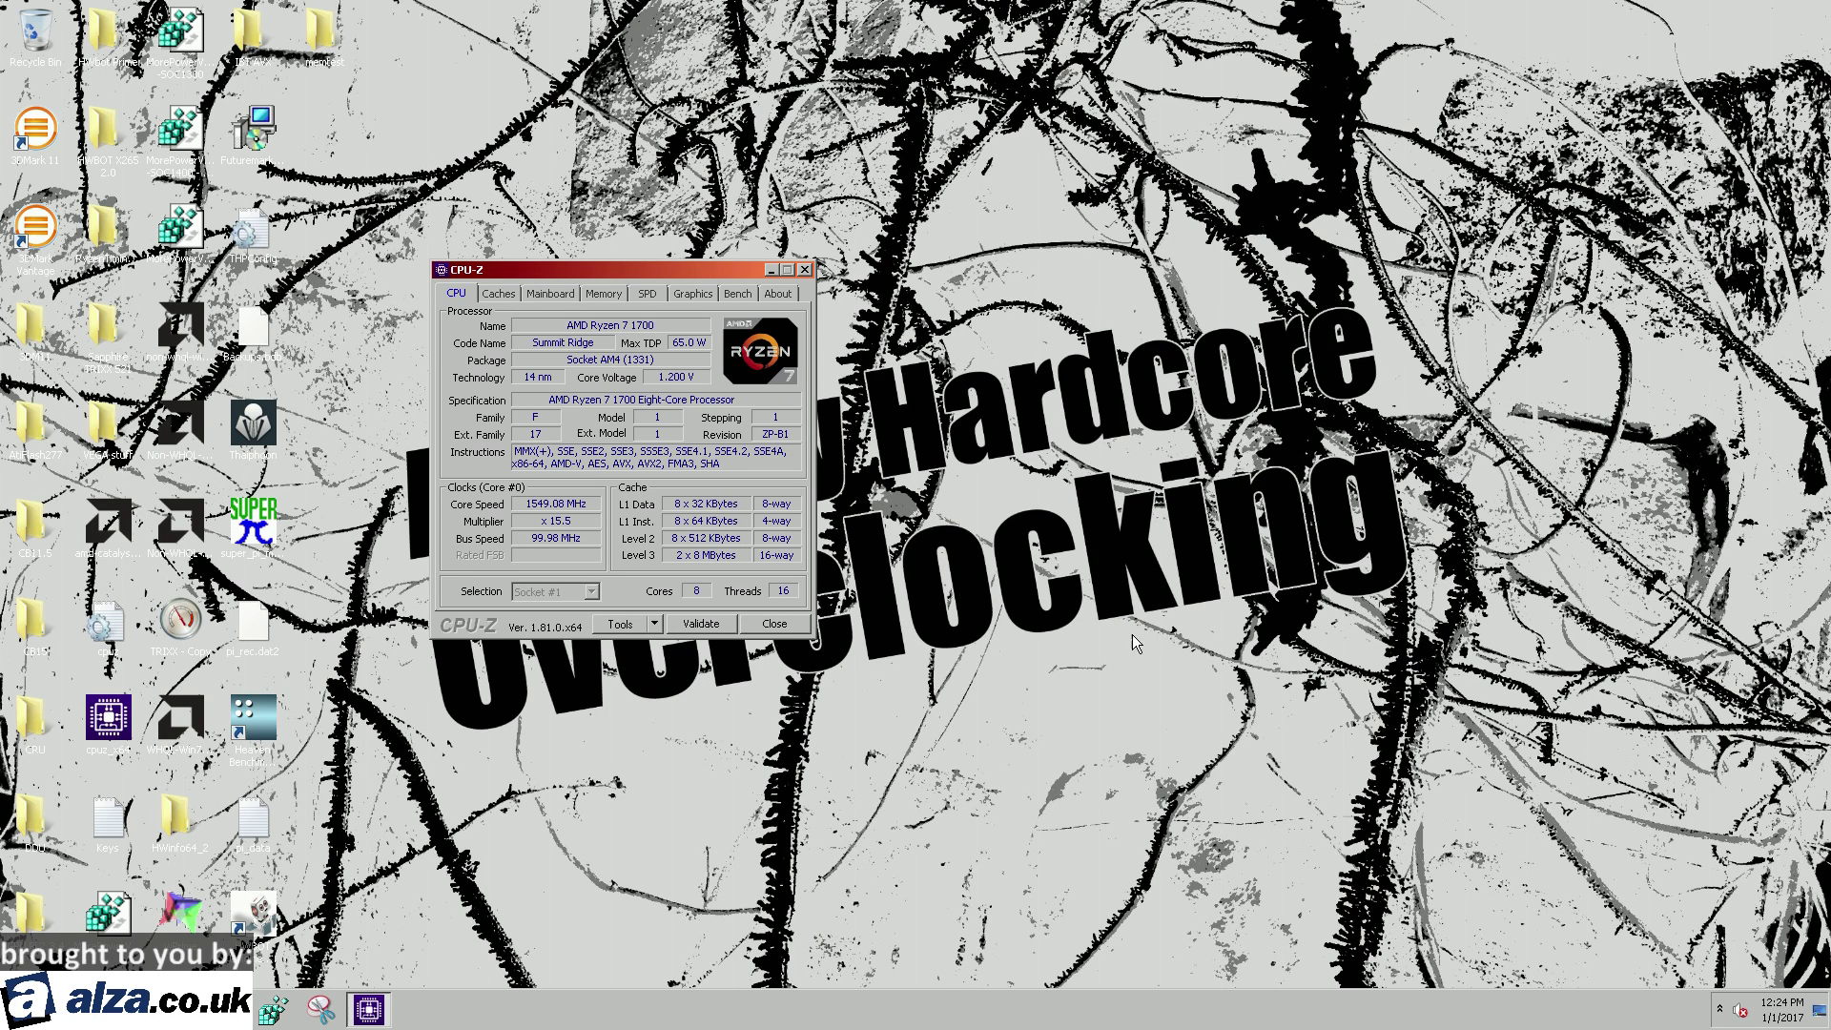
left_click(805, 271)
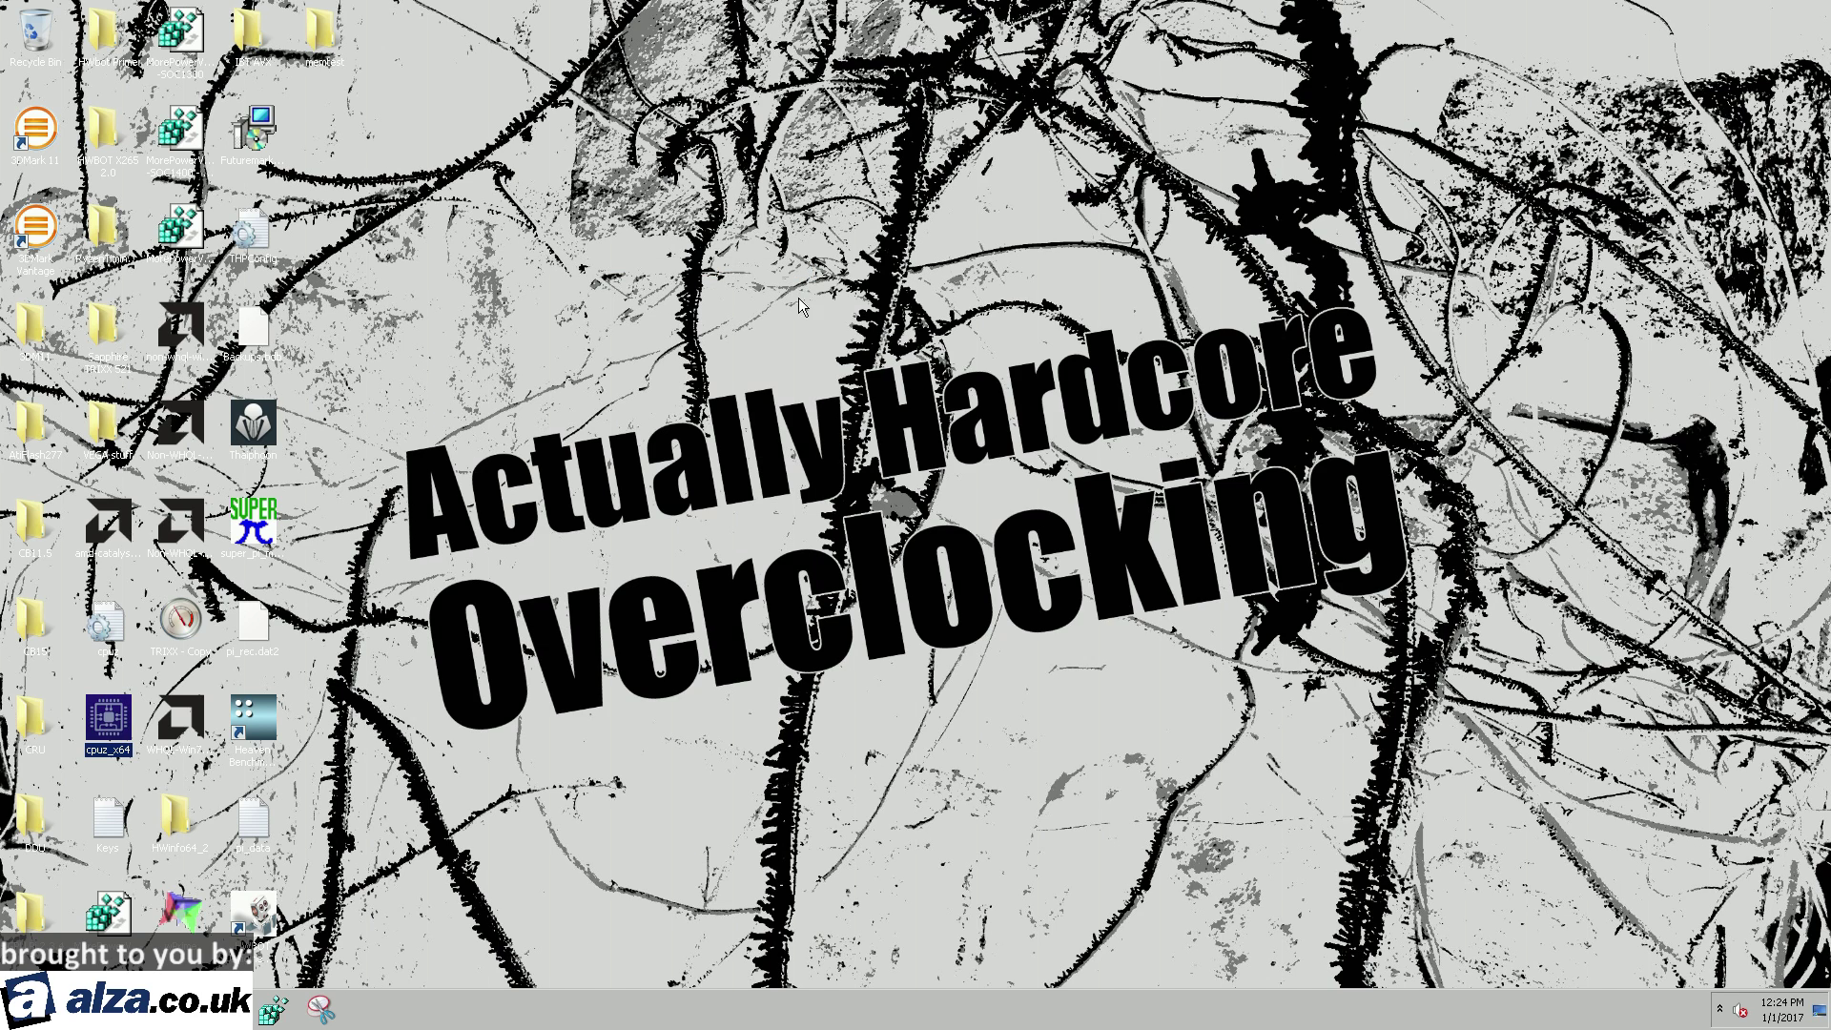